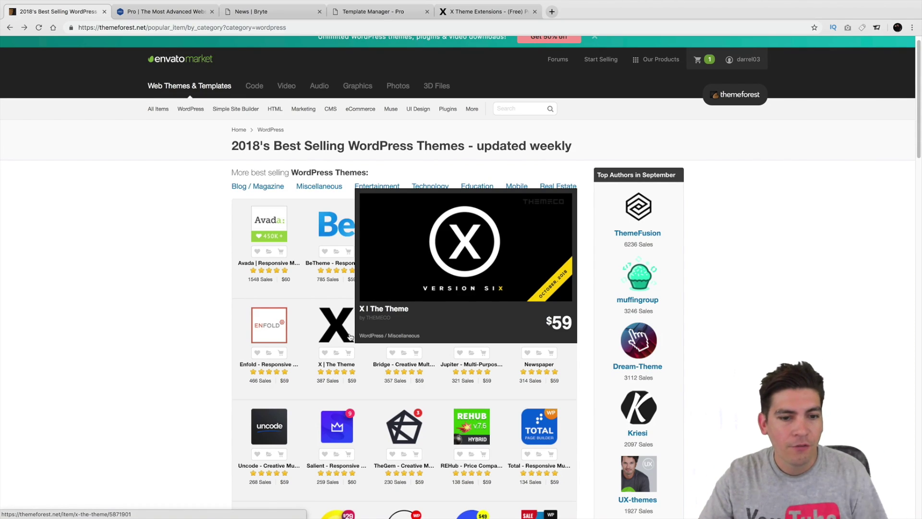
Open the X | The Theme listing, and examine the first feature tiles on the theme.co Pro page.
left_click(350, 337)
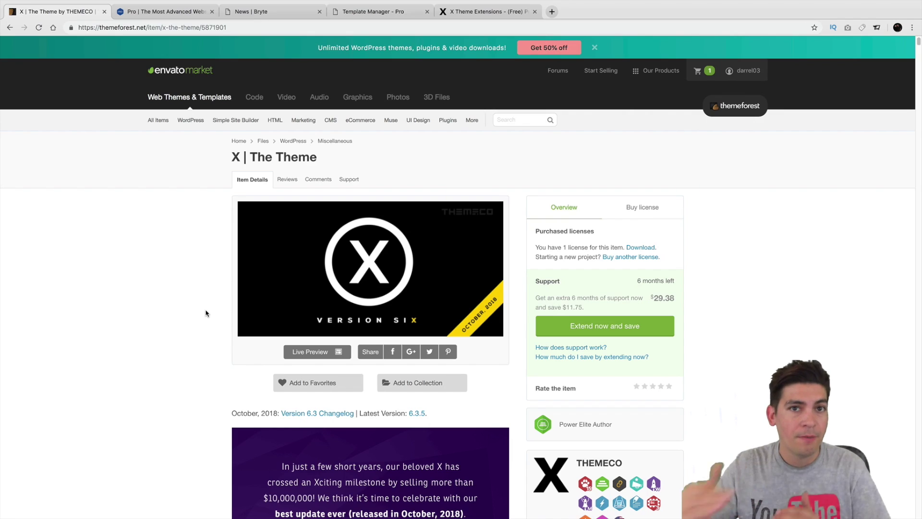
left_click(165, 13)
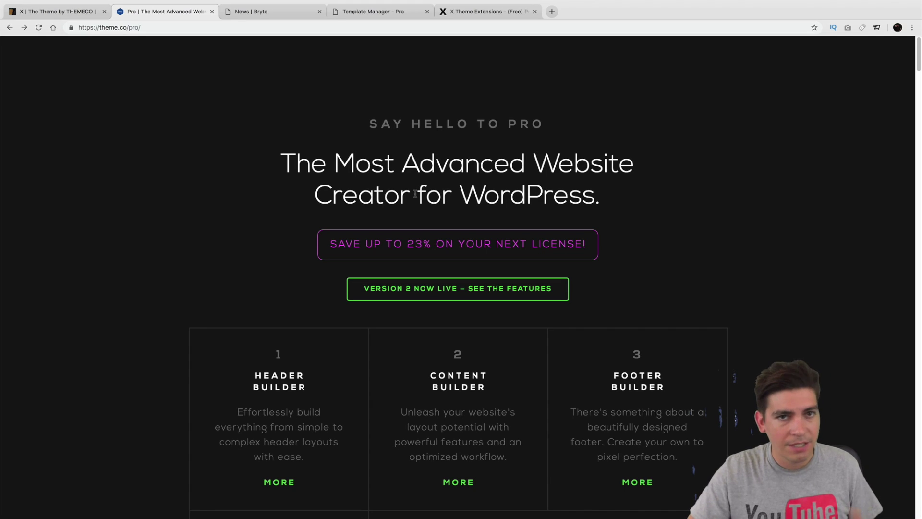
scroll(413, 264, "down", 5)
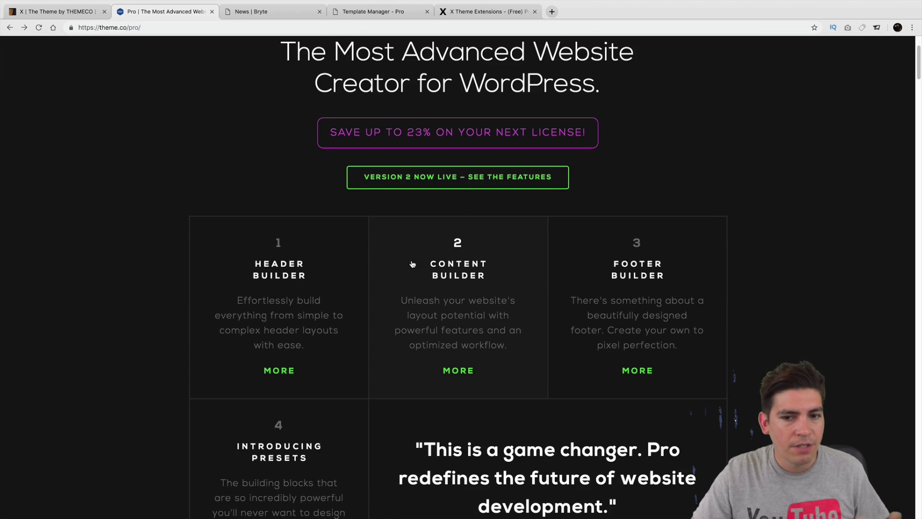
scroll(412, 264, "down", 2)
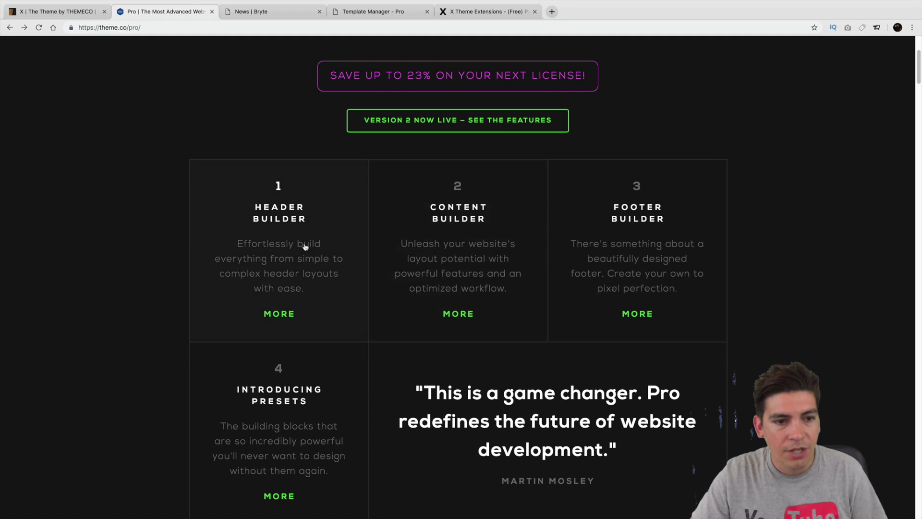
scroll(305, 245, "down", 3)
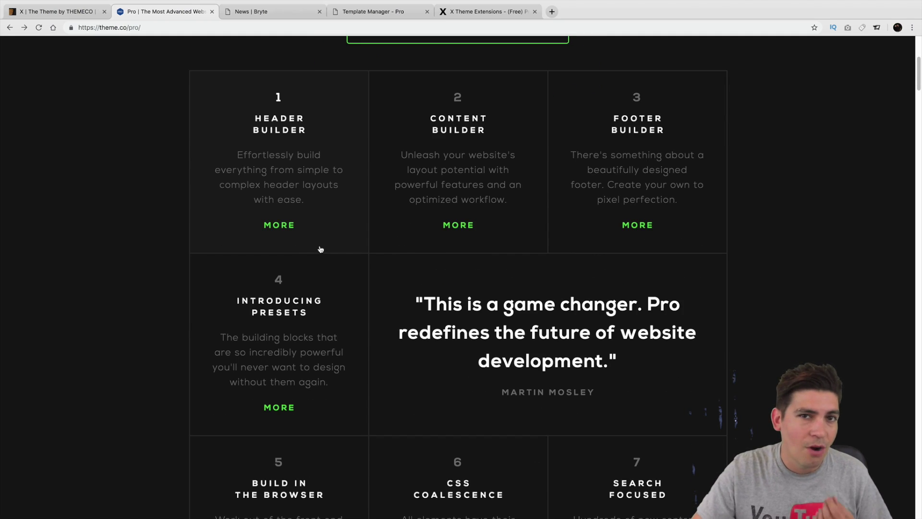
scroll(320, 253, "down", 5)
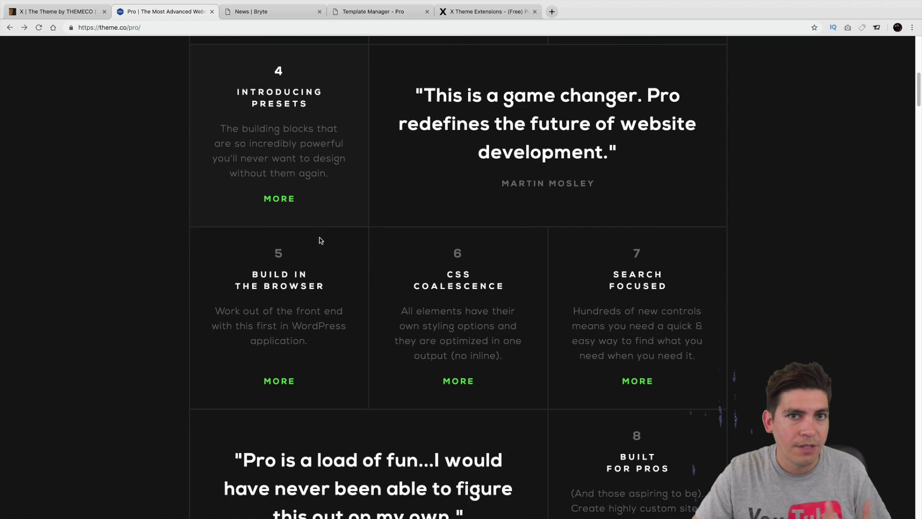
scroll(321, 238, "down", 1)
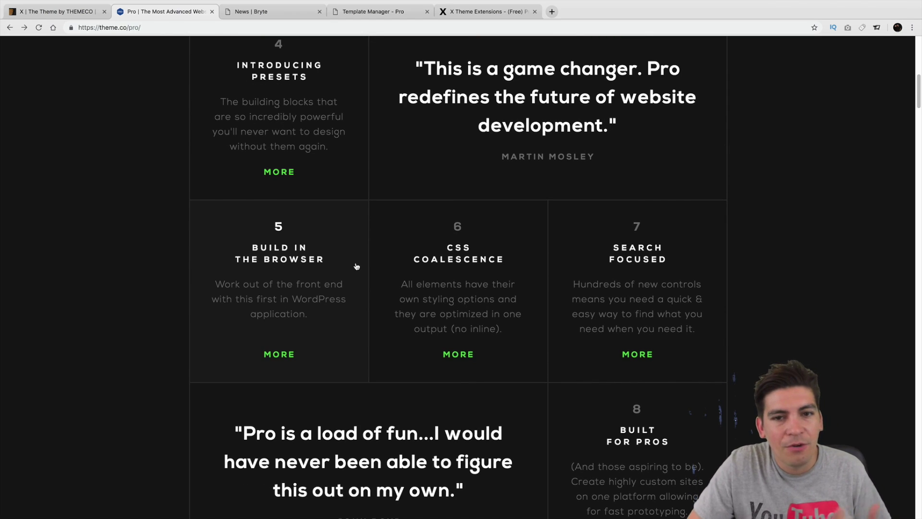
Preview the Search Focused tile's demo and examine the remaining Pro features down to the Font Manager and Color Manager.
left_click(622, 276)
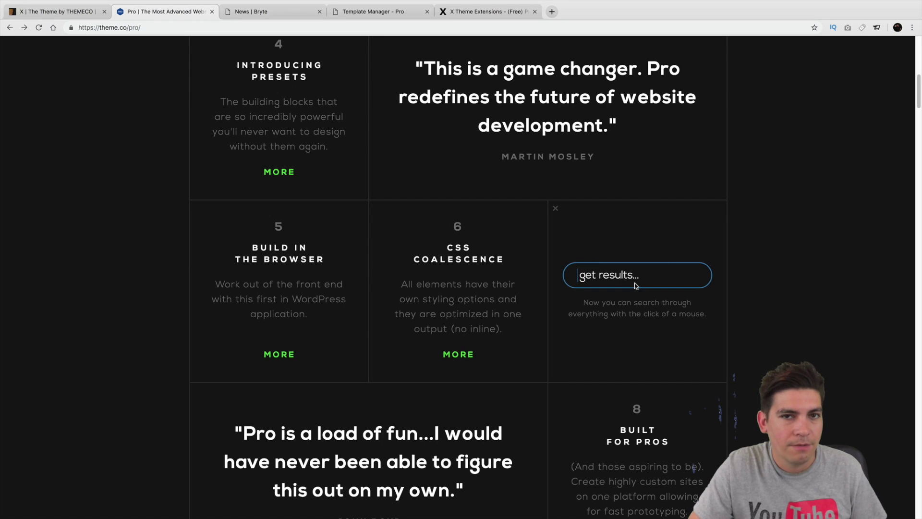
left_click(555, 207)
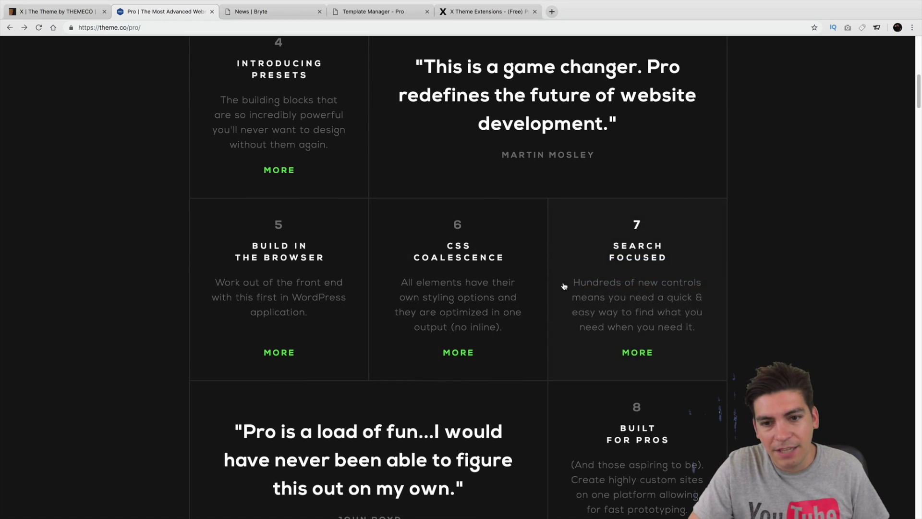
scroll(563, 283, "down", 3)
scroll(562, 284, "down", 3)
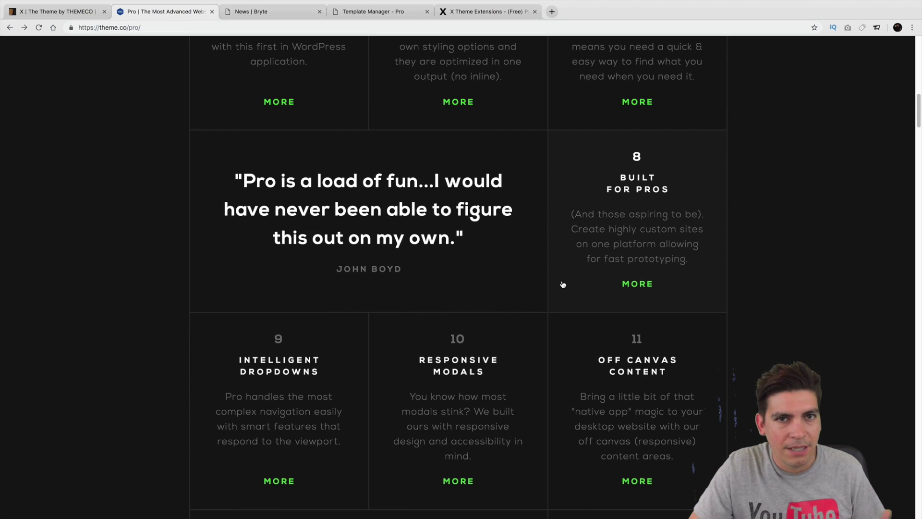
scroll(562, 283, "down", 2)
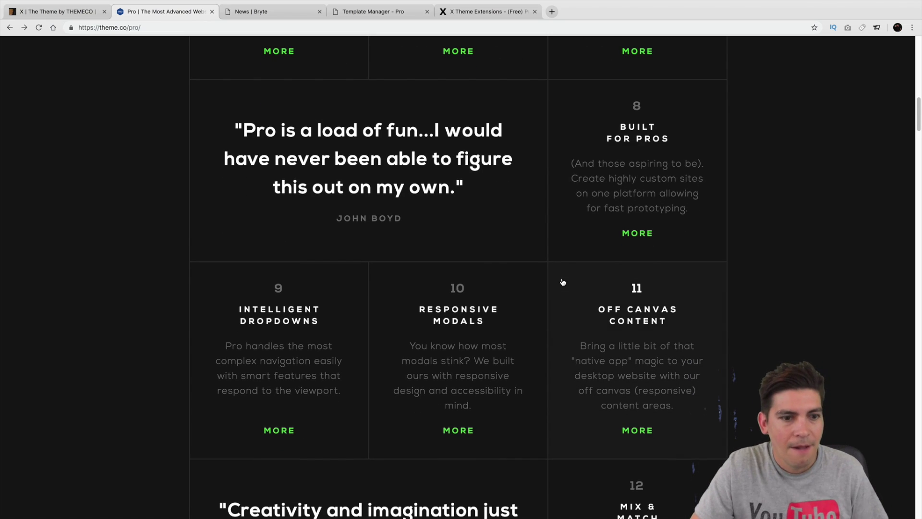
scroll(562, 283, "down", 1)
left_click(247, 287)
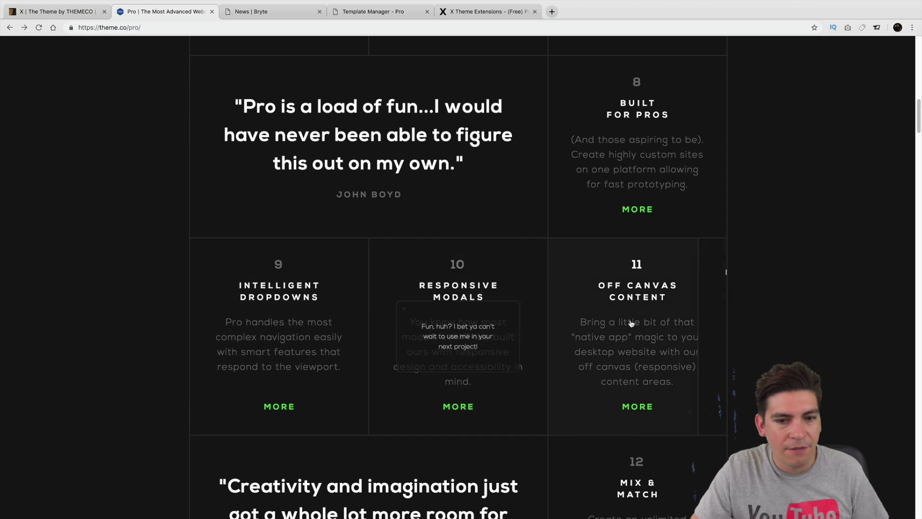
scroll(631, 323, "down", 14)
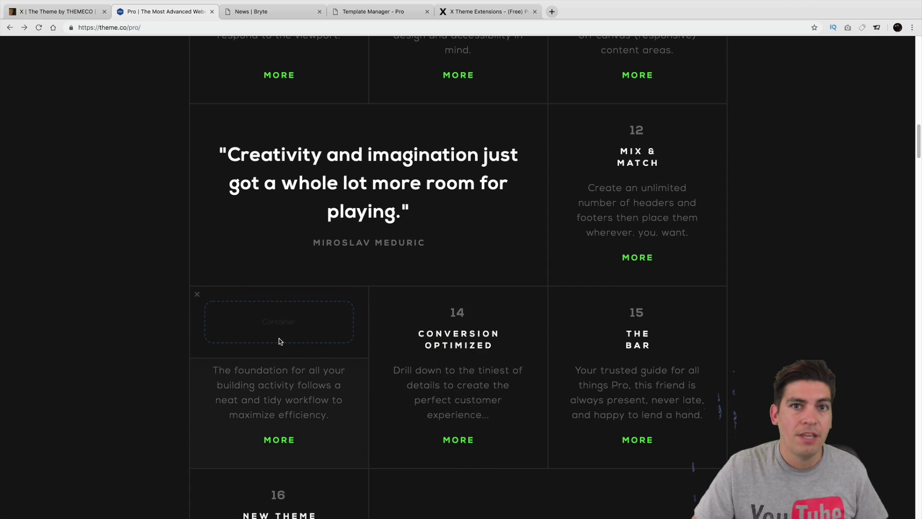
scroll(280, 341, "down", 8)
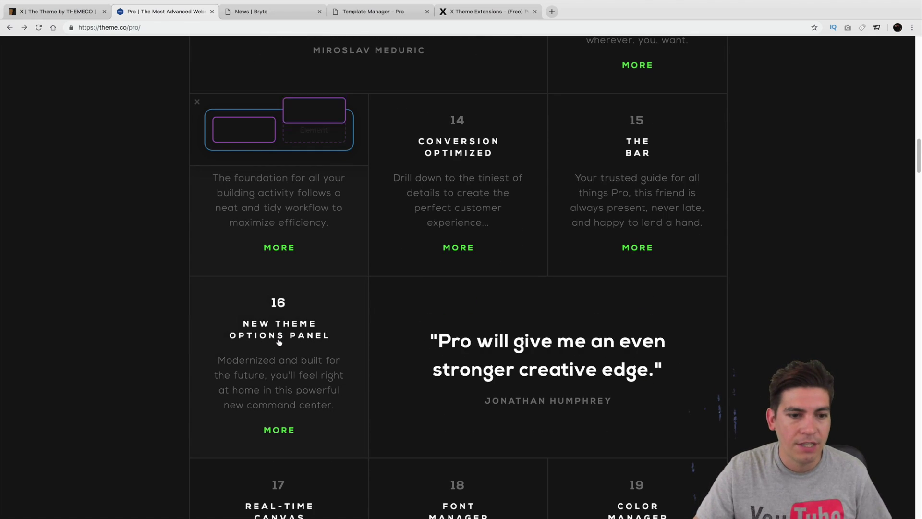
scroll(278, 342, "down", 6)
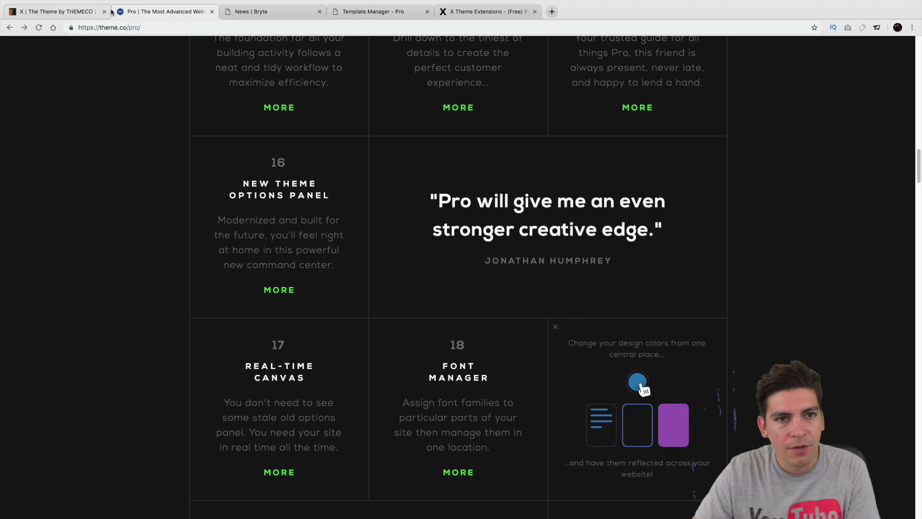
Create a new page titled "Demo Page" on the Bryte WordPress site and publish it.
left_click(263, 11)
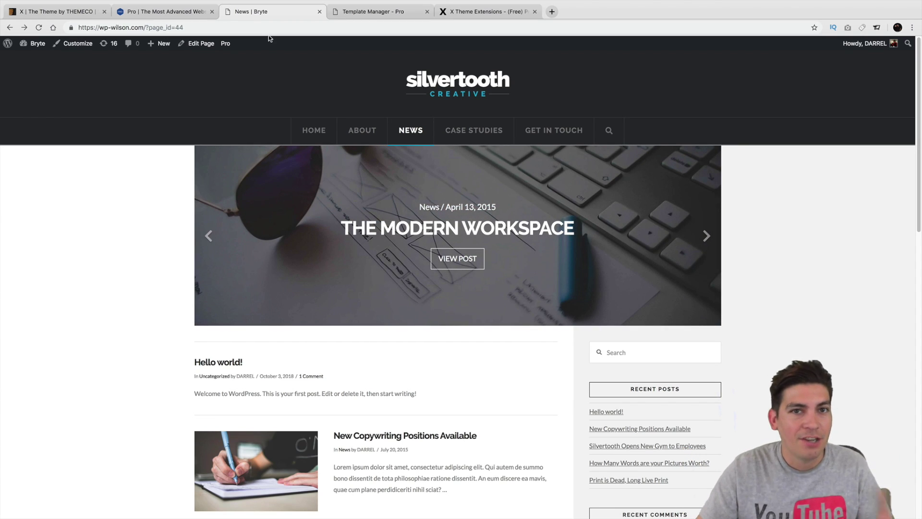
mouse_move(164, 43)
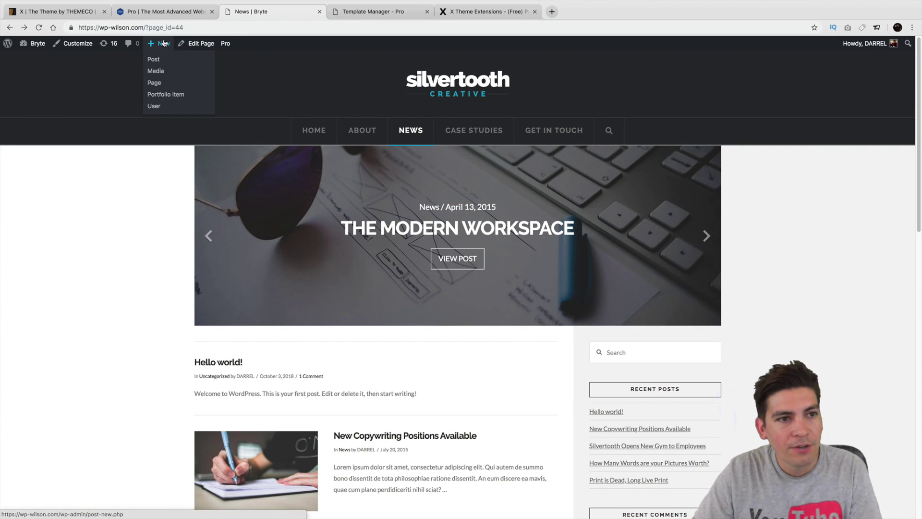
left_click(164, 84)
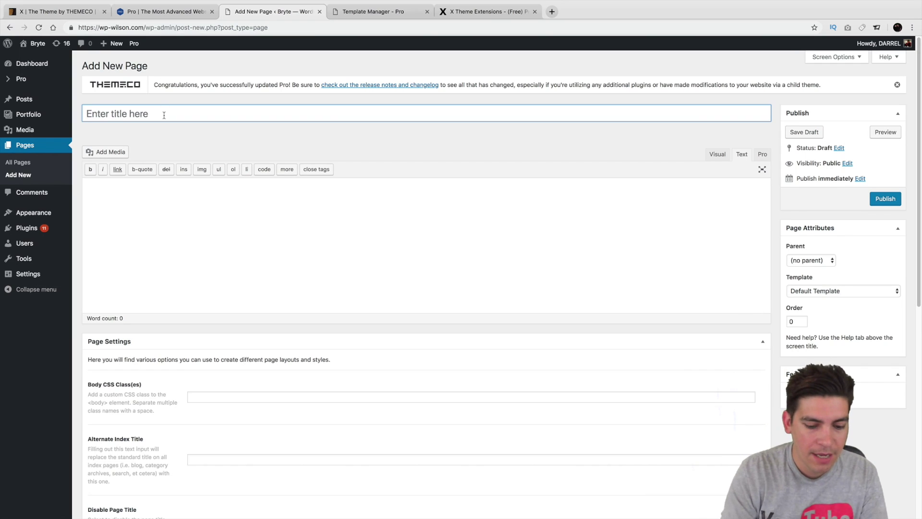
type("T")
type("Demo P")
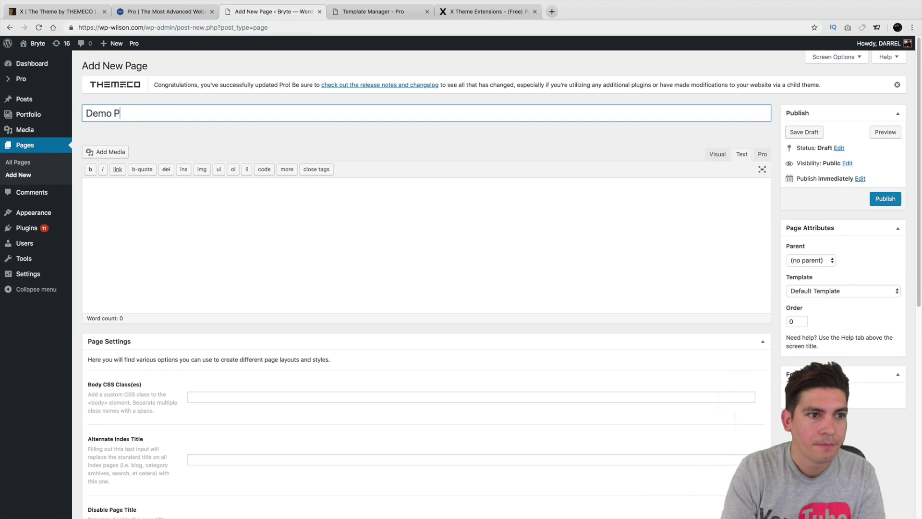
type("age")
left_click(885, 199)
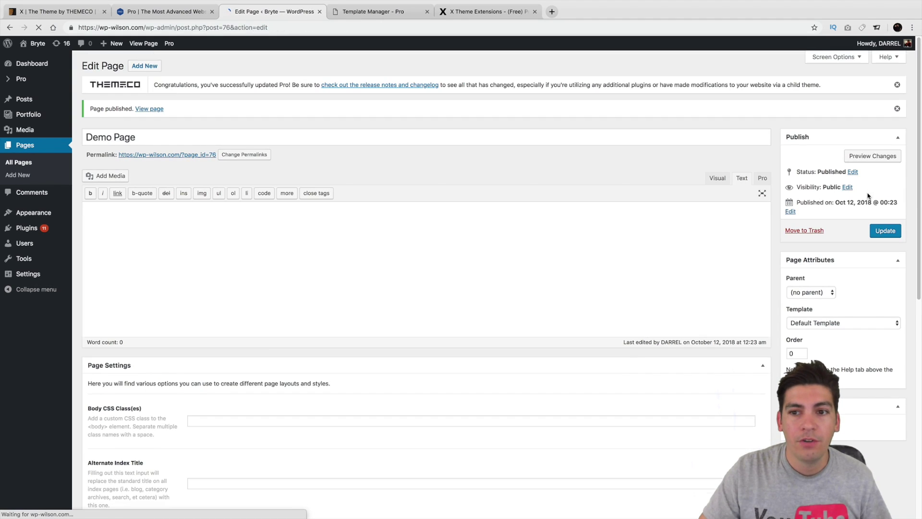
left_click(763, 179)
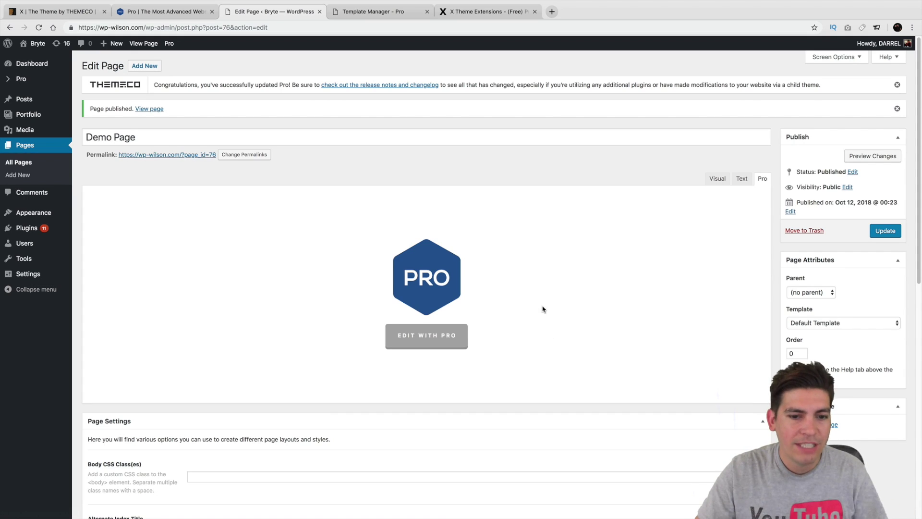
left_click(448, 341)
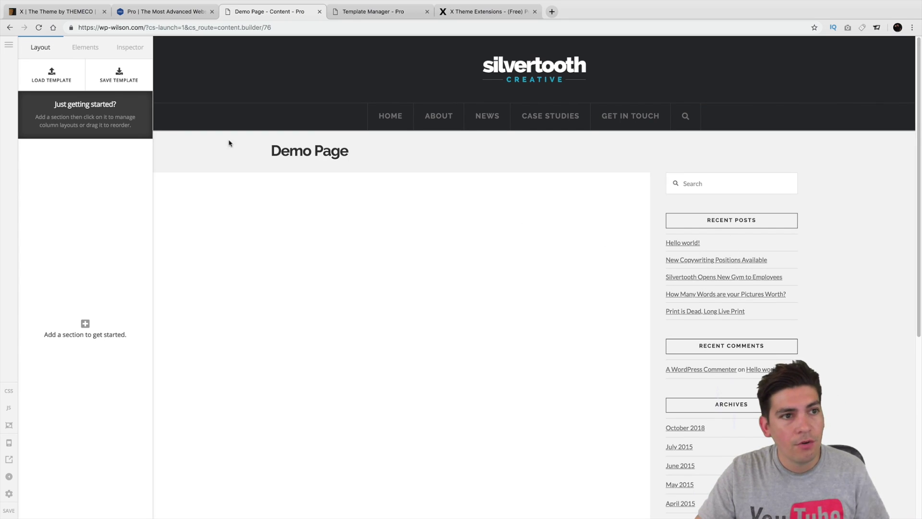
left_click(8, 28)
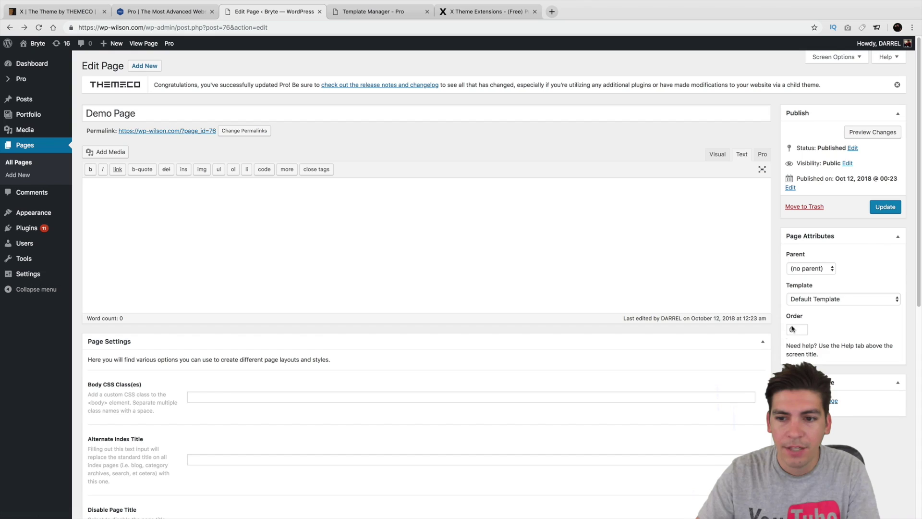
Set the page's template to "Blank - Container | Header, Footer" and update the page.
left_click(845, 299)
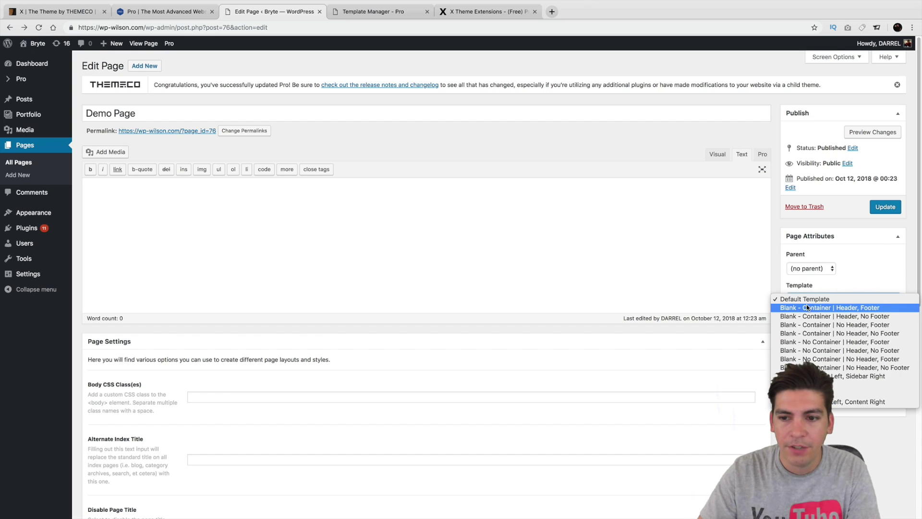
left_click(859, 308)
left_click(885, 206)
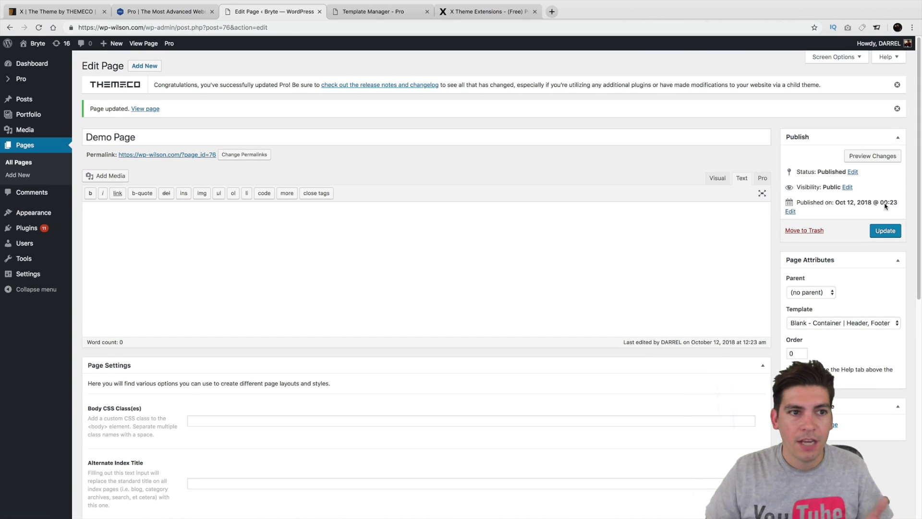
left_click(858, 322)
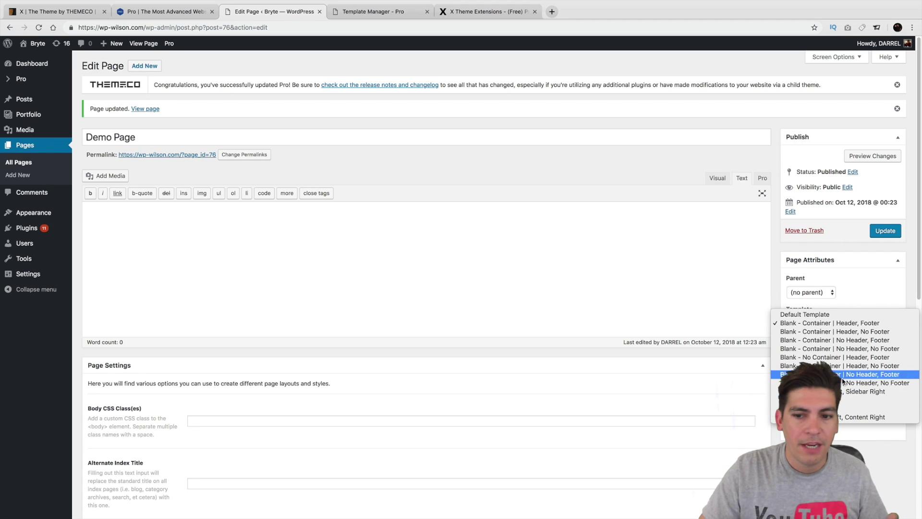
left_click(672, 293)
Open Demo Page in the Pro content builder and add a first section.
left_click(762, 177)
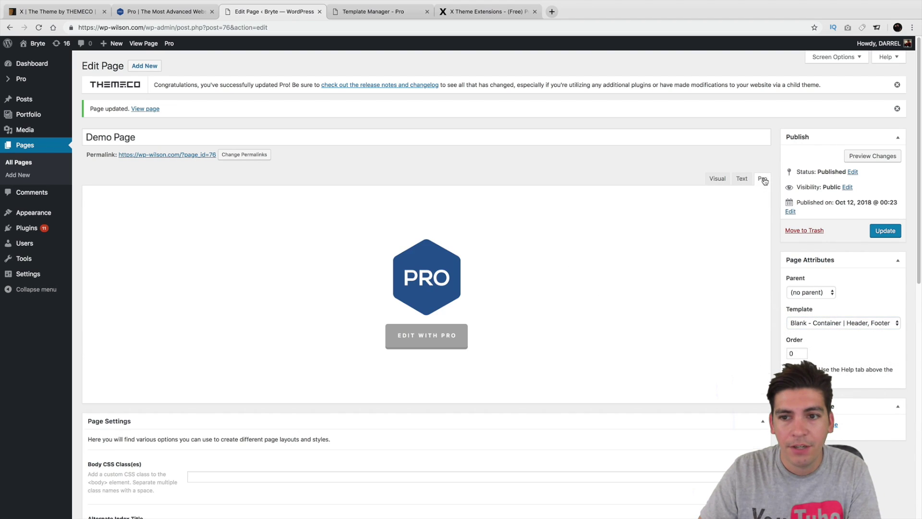
left_click(454, 336)
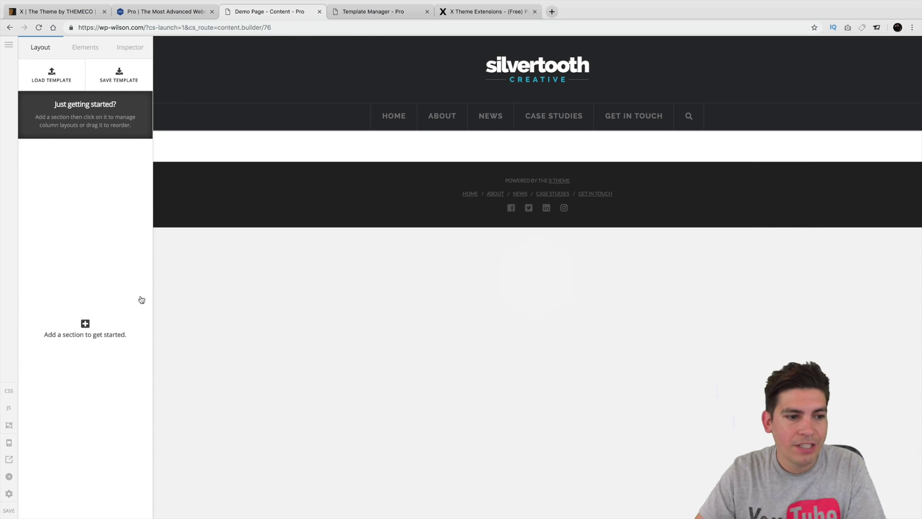
left_click(67, 337)
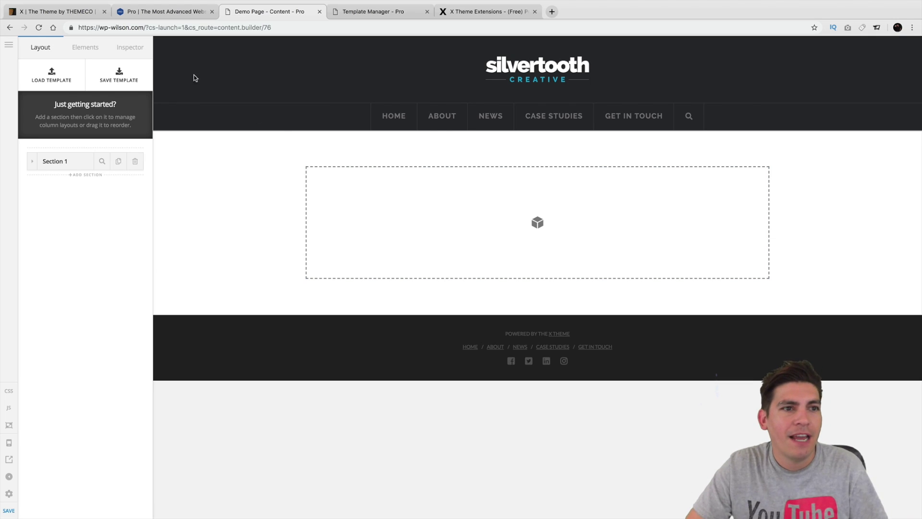
Find the Classic Pricing Table among the builder elements and place it in the empty section.
left_click(87, 48)
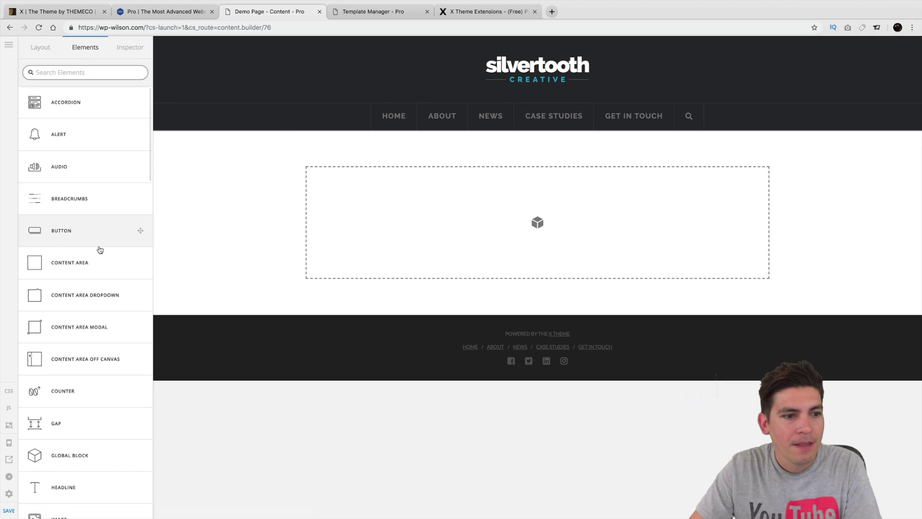
scroll(97, 246, "down", 5)
scroll(96, 247, "up", 5)
scroll(94, 229, "down", 6)
scroll(94, 229, "down", 15)
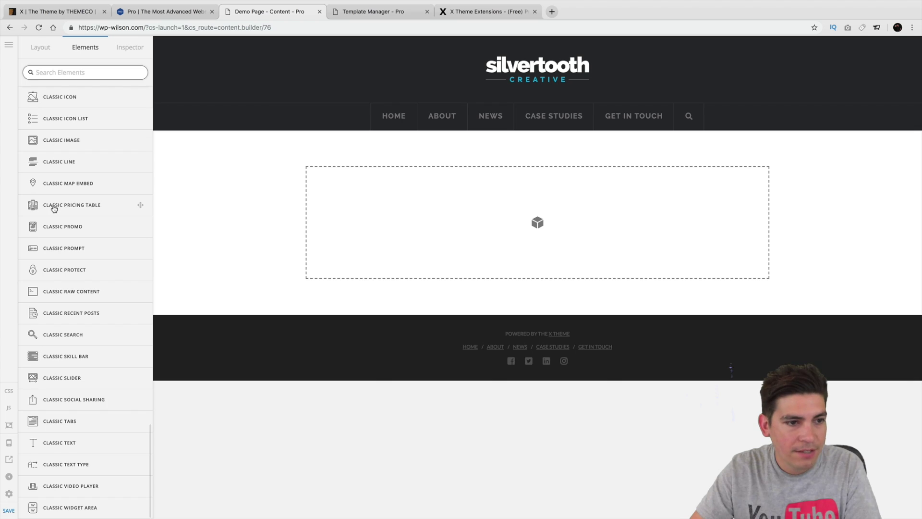
left_click_drag(102, 205, 535, 231)
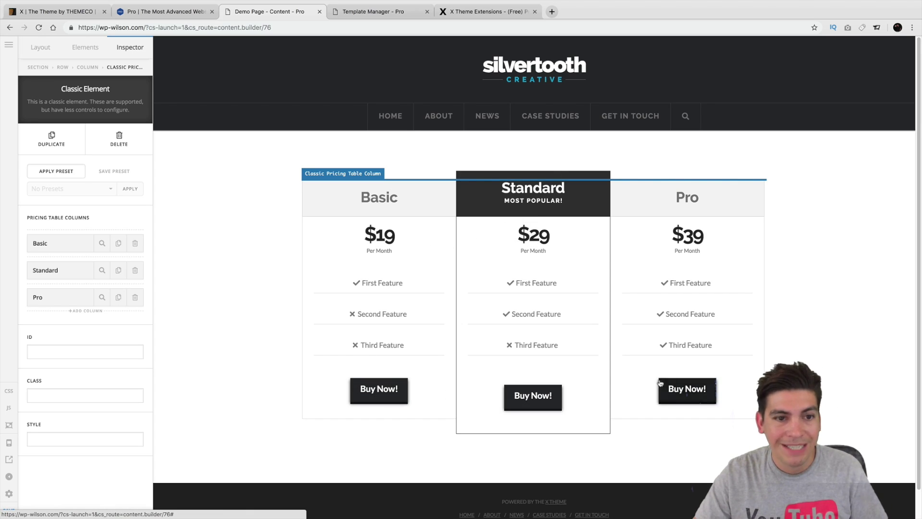
Try the Angle In top separator on the pricing table's section, switching it on and back off.
left_click(320, 184)
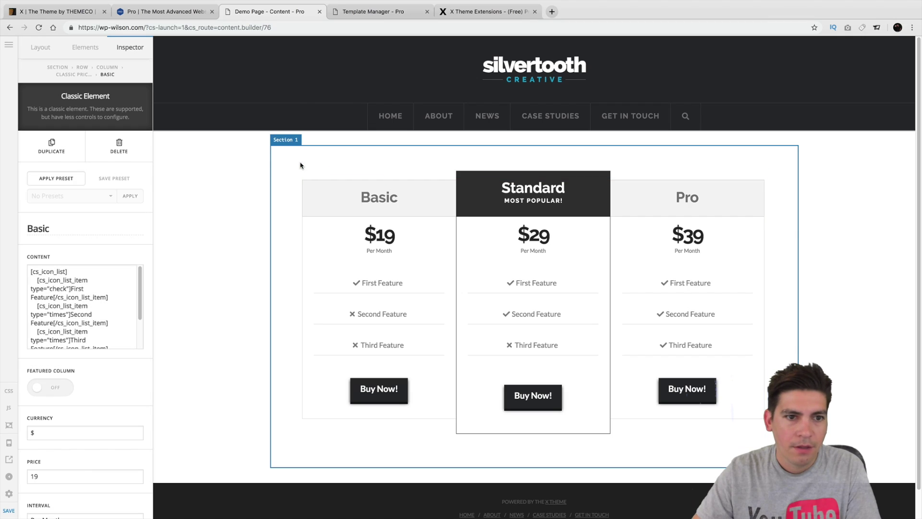
left_click(287, 147)
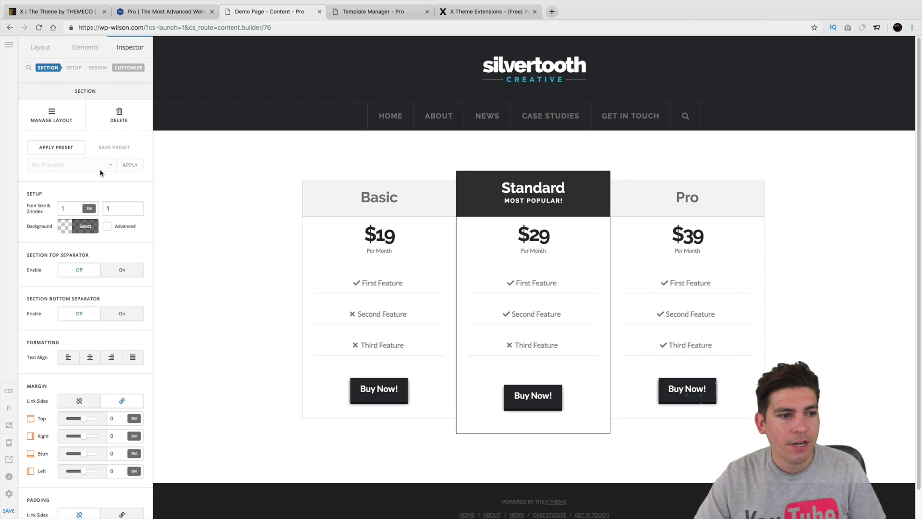
scroll(82, 216, "down", 1)
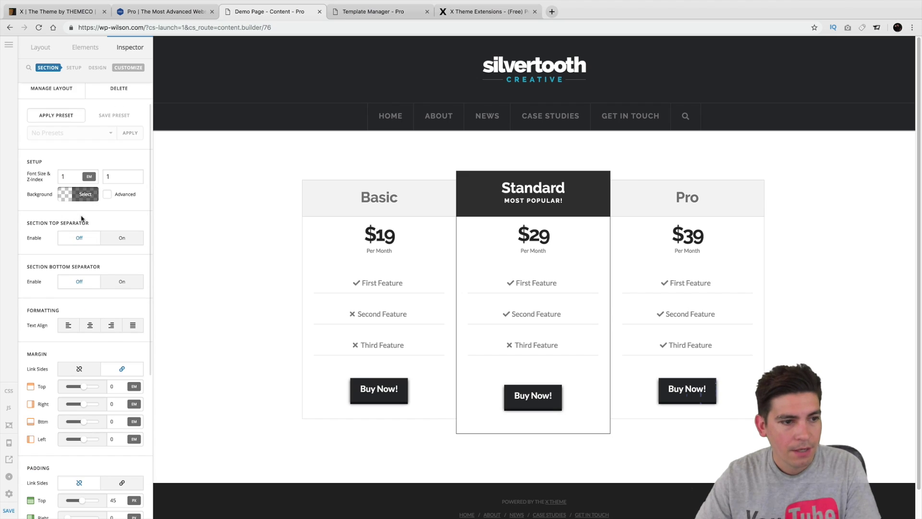
left_click(104, 242)
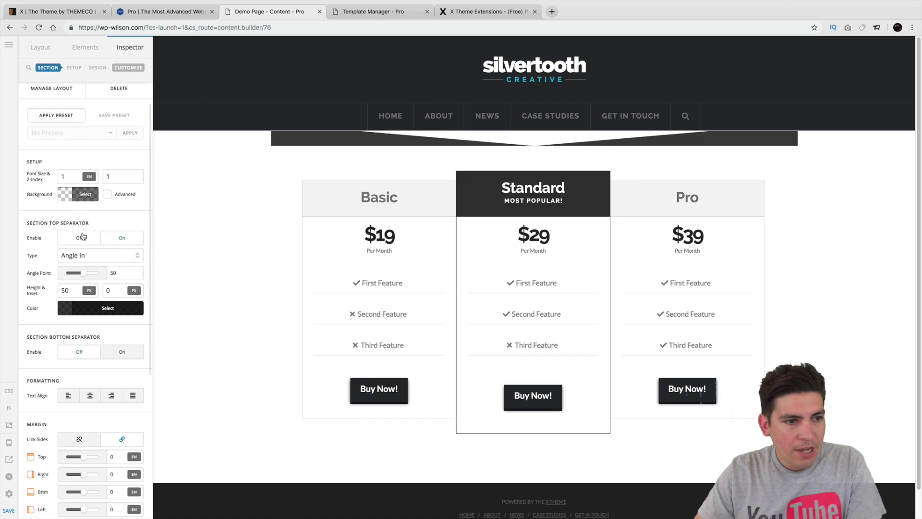
left_click(82, 237)
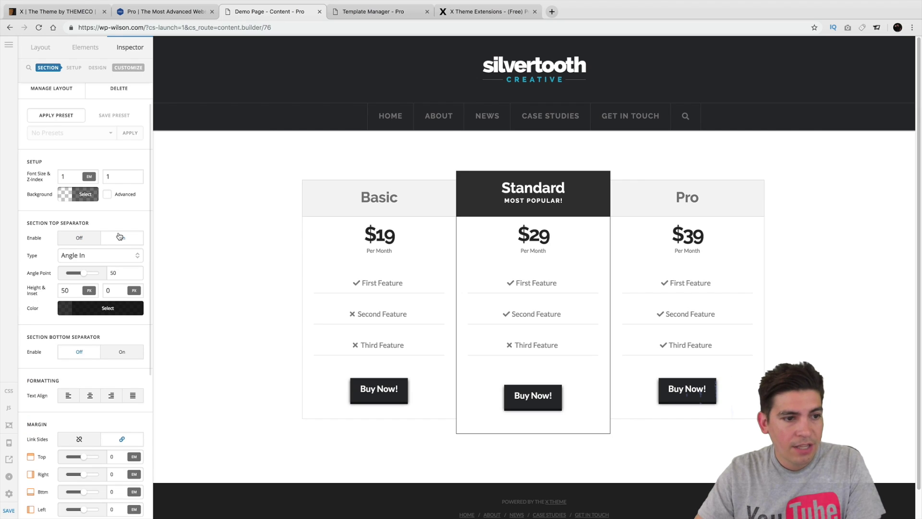
left_click(120, 237)
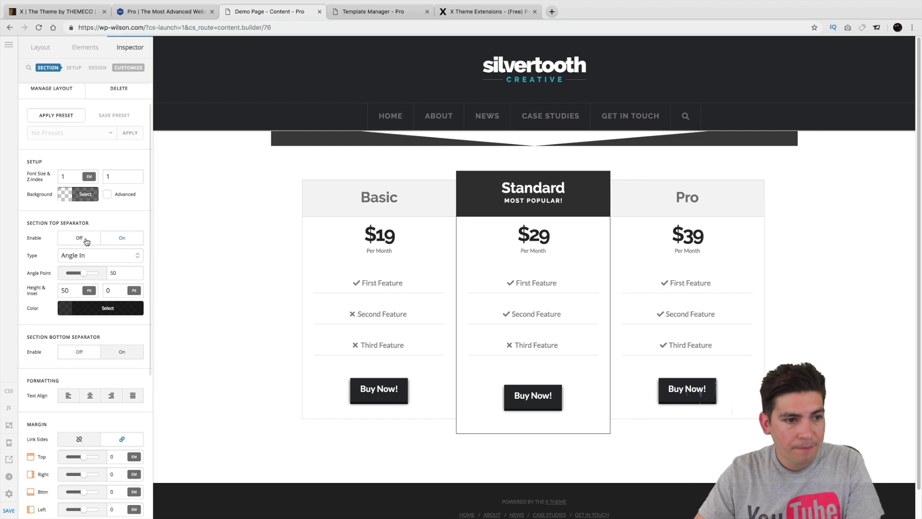
left_click(87, 240)
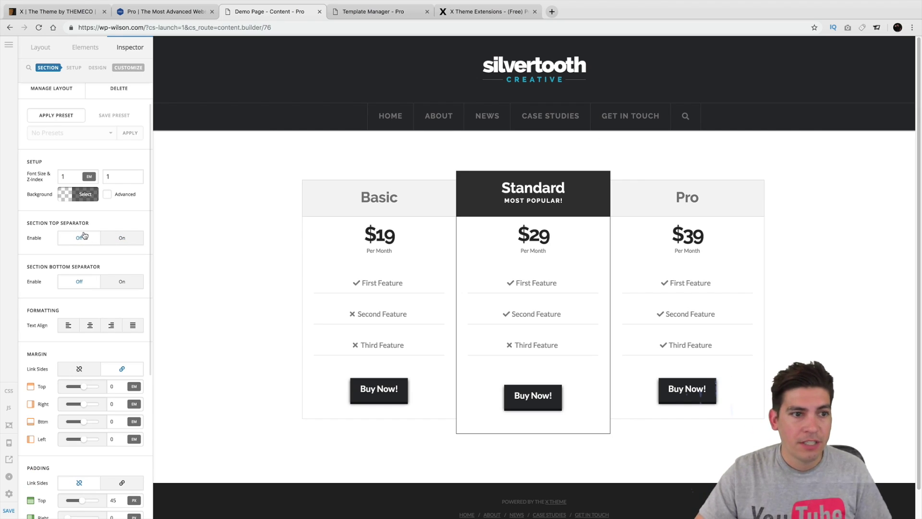
Review the section's formatting, margin, padding, border and box shadow settings, and save the page content.
scroll(86, 231, "down", 1)
scroll(88, 318, "down", 4)
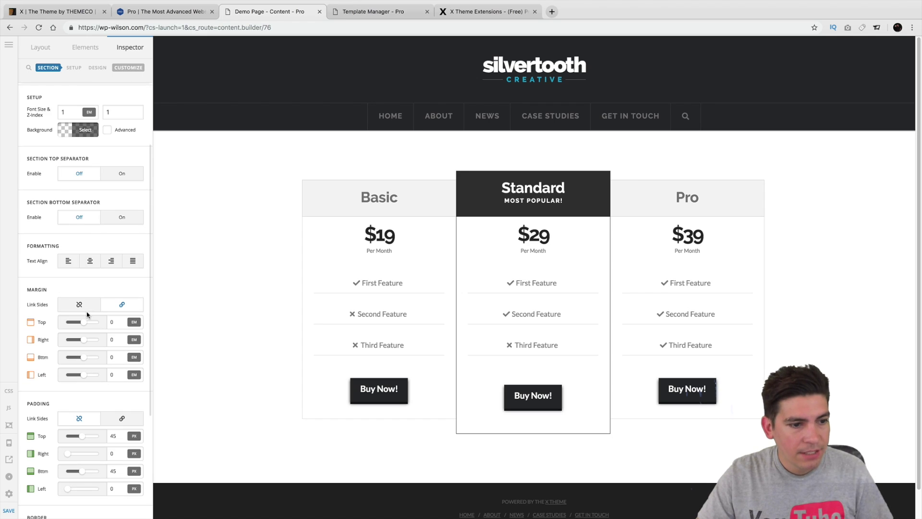
scroll(86, 313, "down", 5)
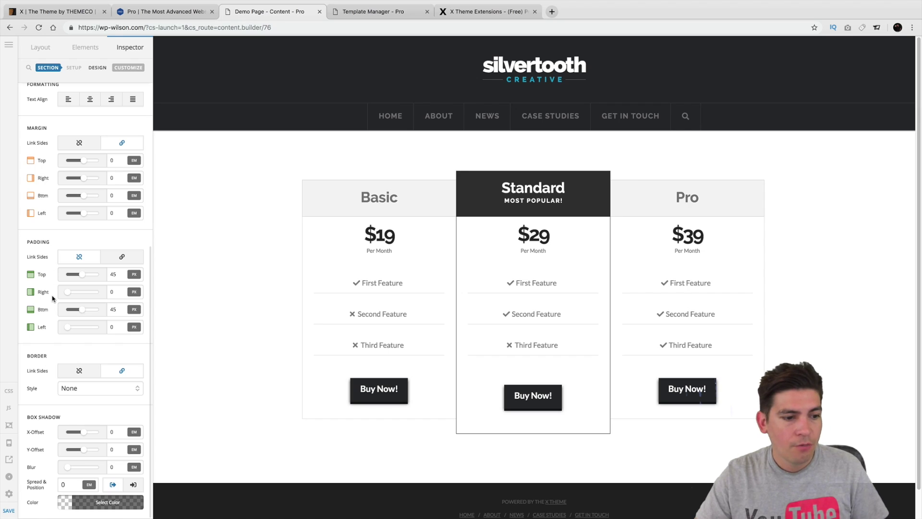
left_click(16, 510)
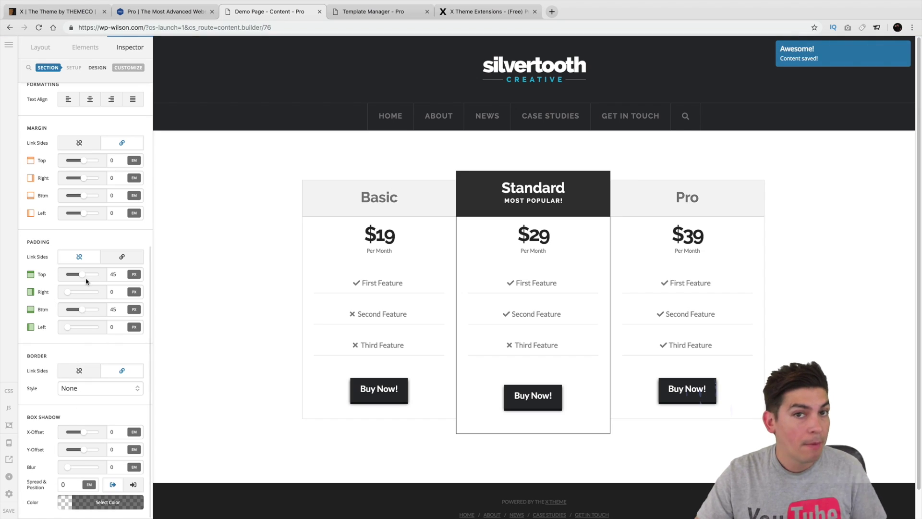
Review the builder's preferences for Advanced Mode, WordPress Toolbar and Help Text, and save them.
left_click(9, 493)
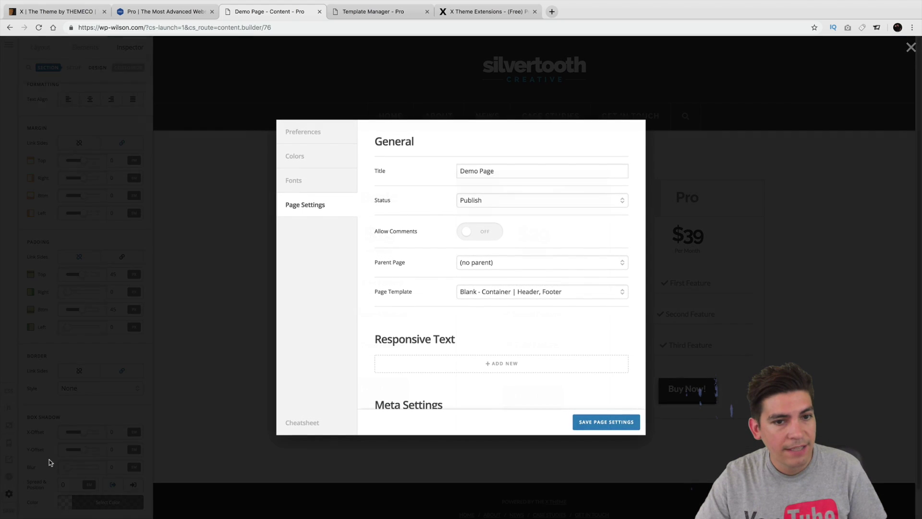
left_click(320, 156)
left_click(321, 133)
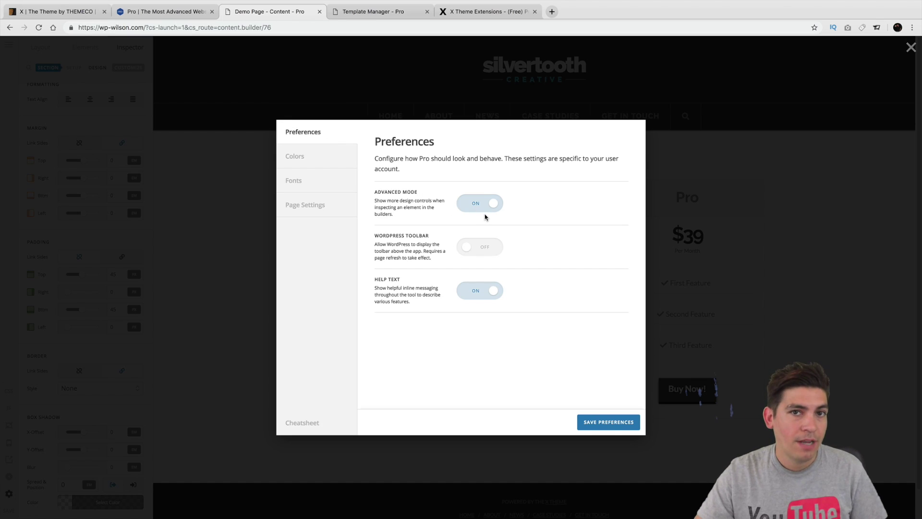
left_click(595, 426)
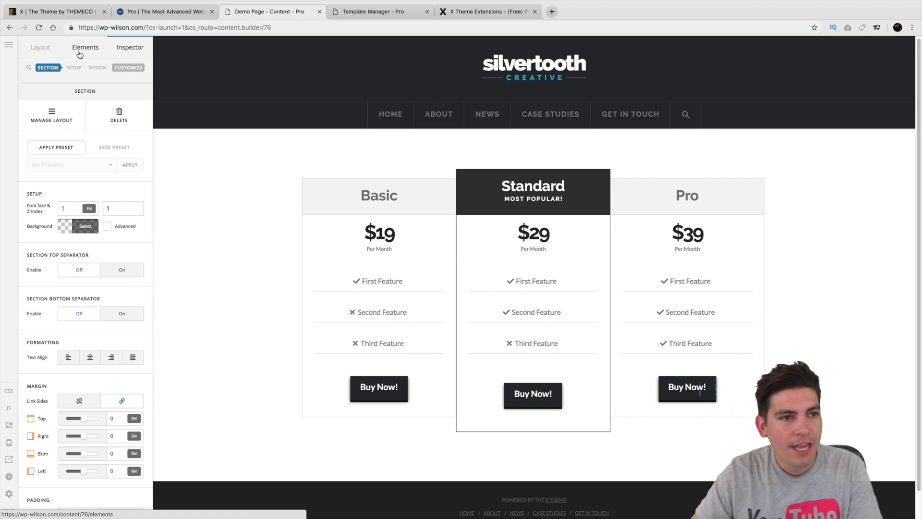
Change the first list item of the Standard pricing column to "Second Feature" in the rich text content editor.
left_click(84, 54)
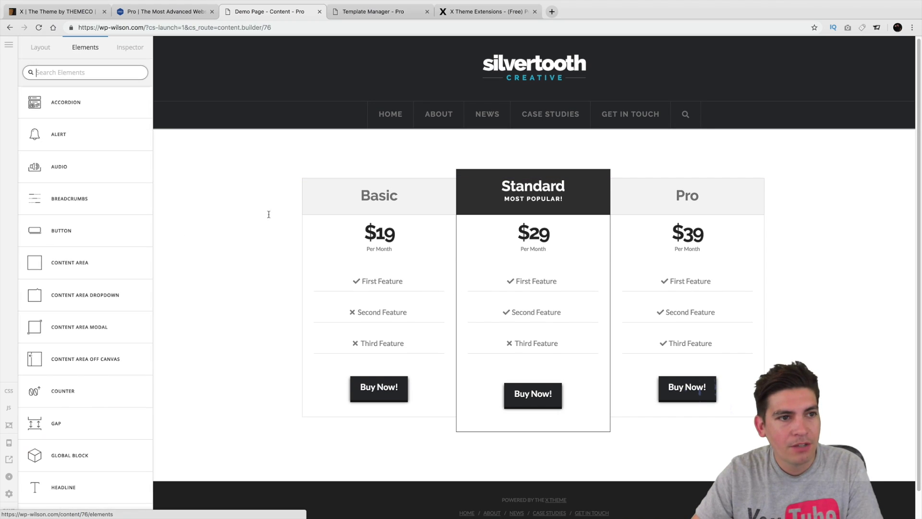
left_click(523, 191)
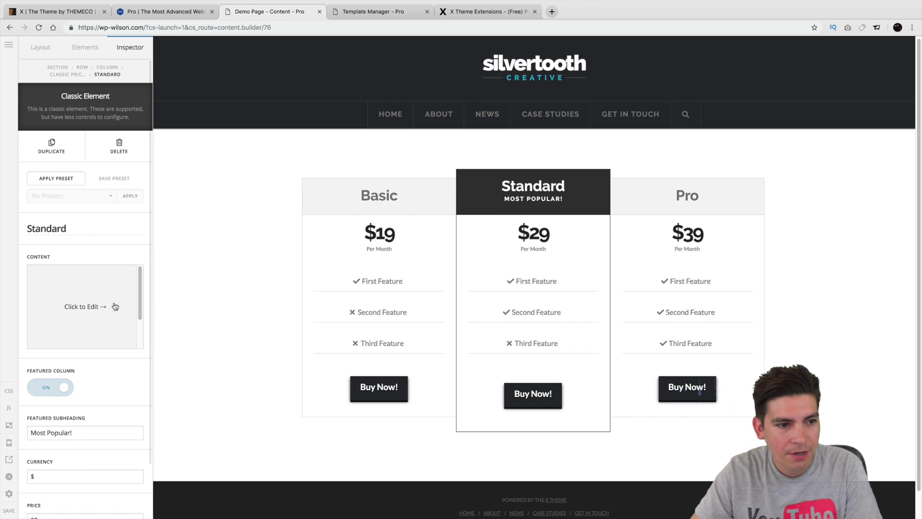
left_click(98, 320)
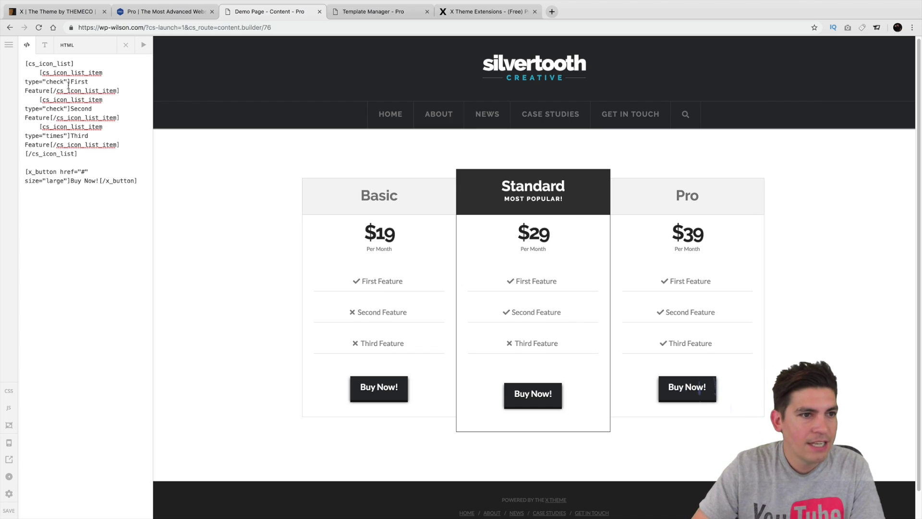
left_click(51, 50)
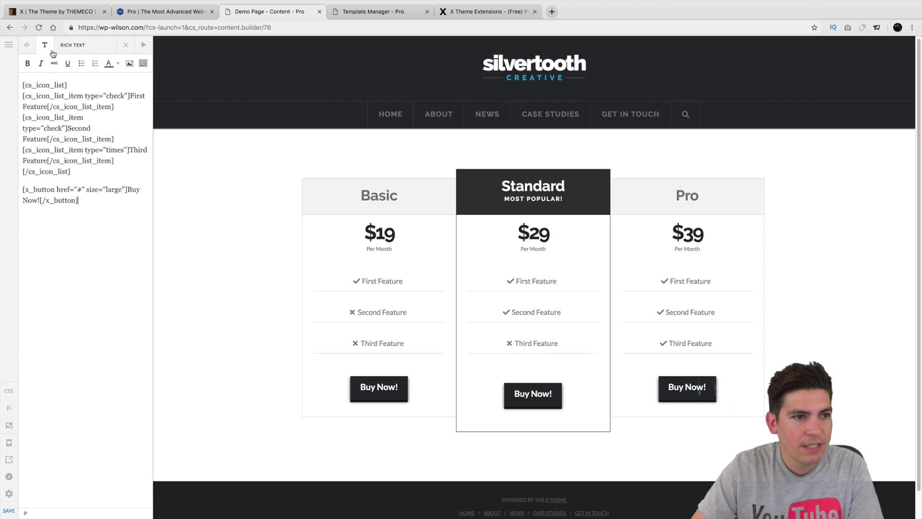
double_click(139, 94)
type("Second")
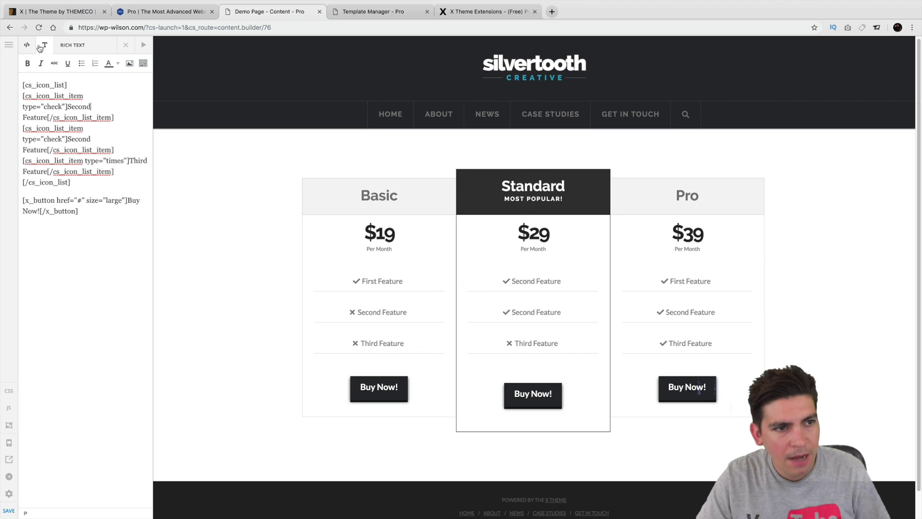
left_click(144, 44)
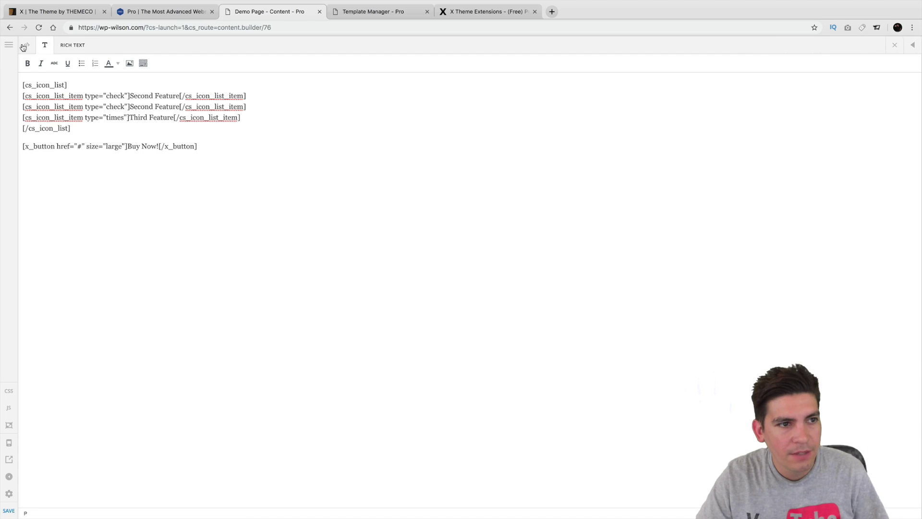
left_click(9, 44)
Review the Standard pricing column's title, featured subheading, currency, price and interval settings.
left_click(528, 189)
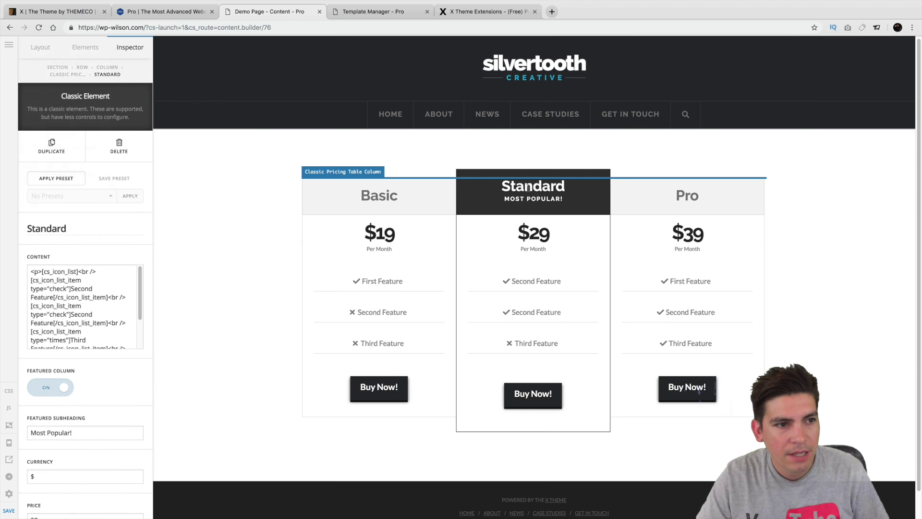
double_click(71, 223)
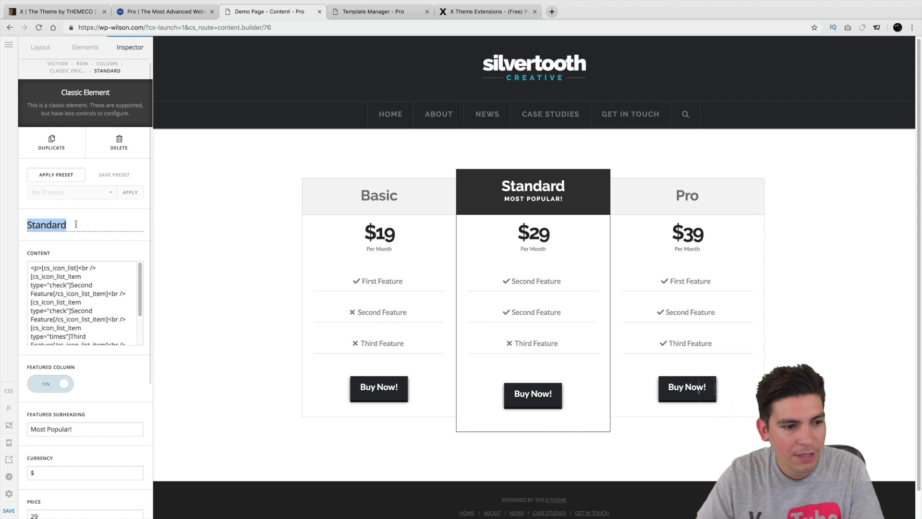
scroll(115, 359, "down", 5)
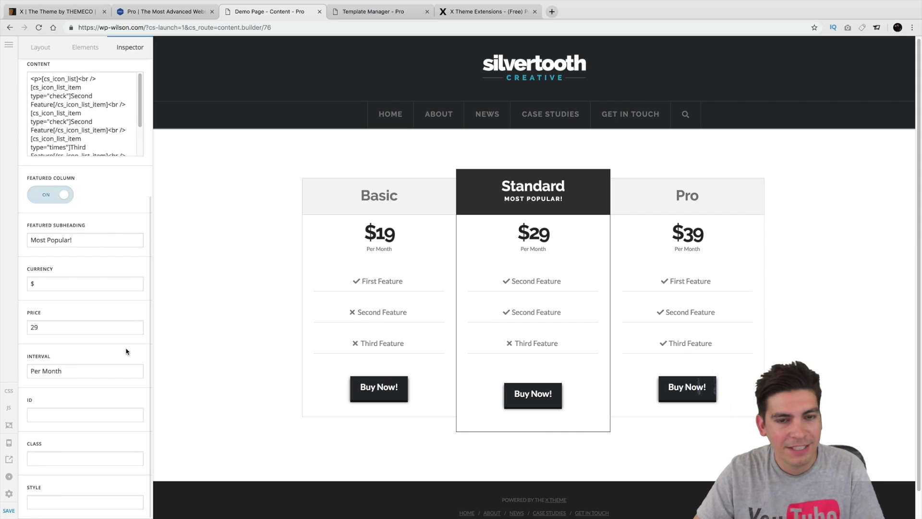
Add a second section to the page layout below the pricing table.
left_click(48, 50)
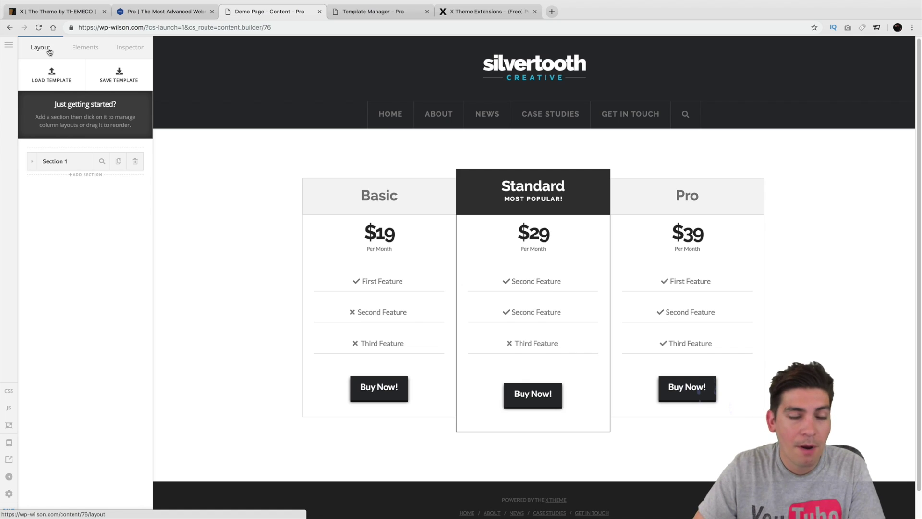
left_click(89, 175)
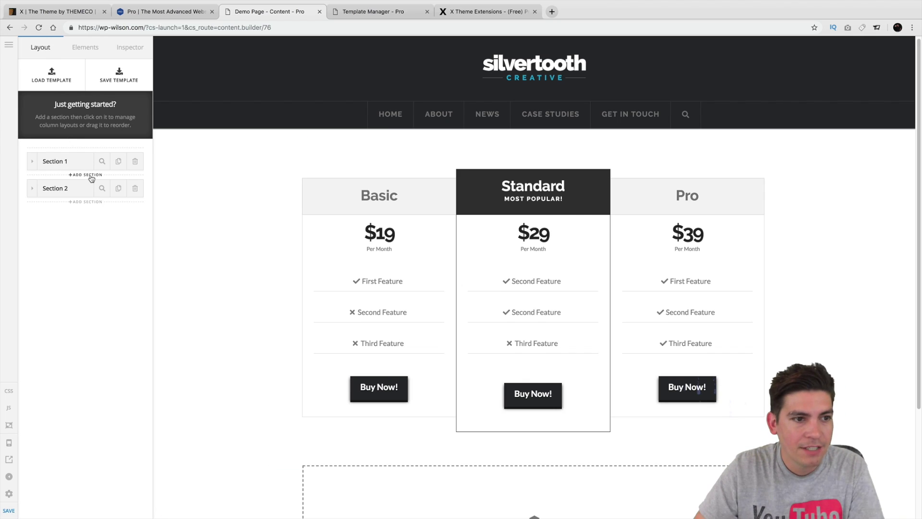
scroll(202, 329, "down", 3)
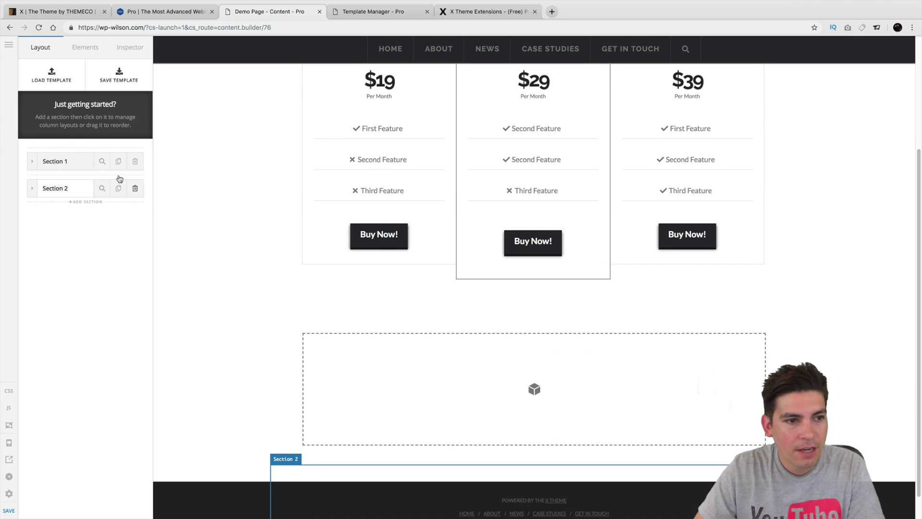
Try a Classic Icon element in the empty second section and delete it.
left_click(85, 47)
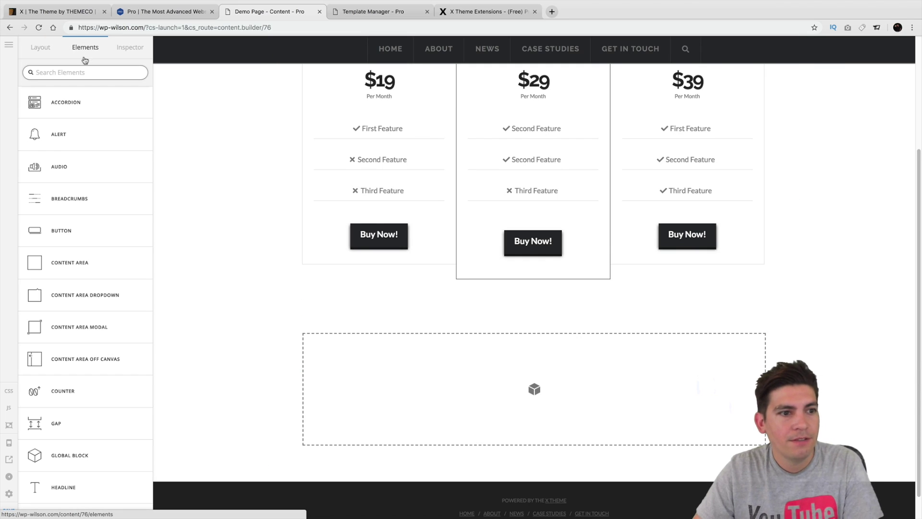
scroll(85, 210, "down", 15)
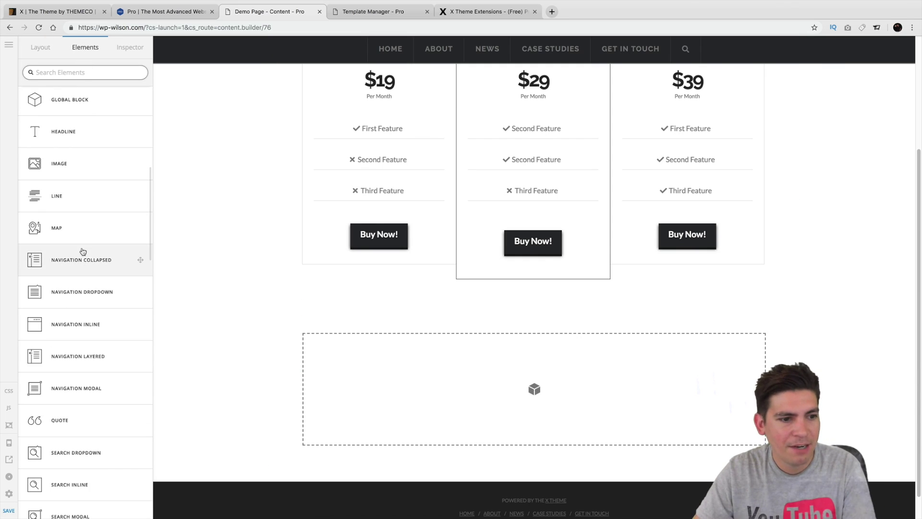
scroll(79, 250, "down", 5)
scroll(114, 332, "down", 1)
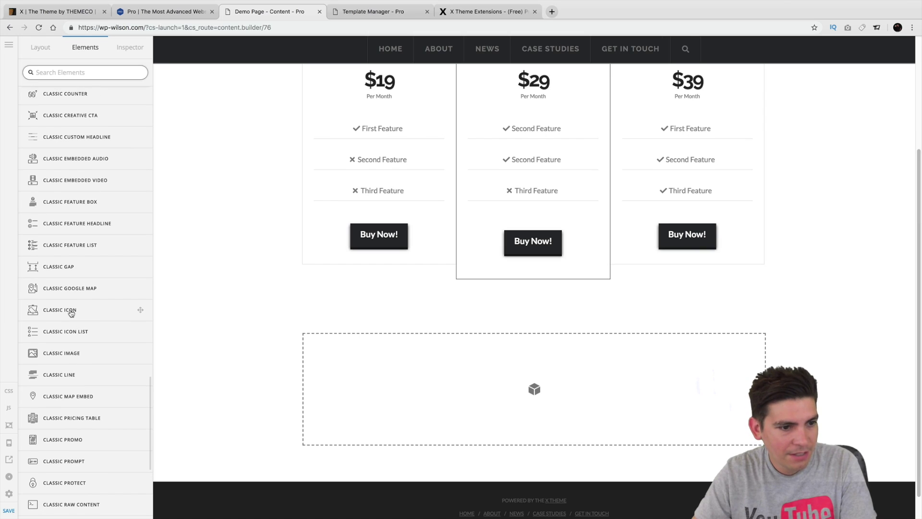
left_click_drag(85, 313, 465, 382)
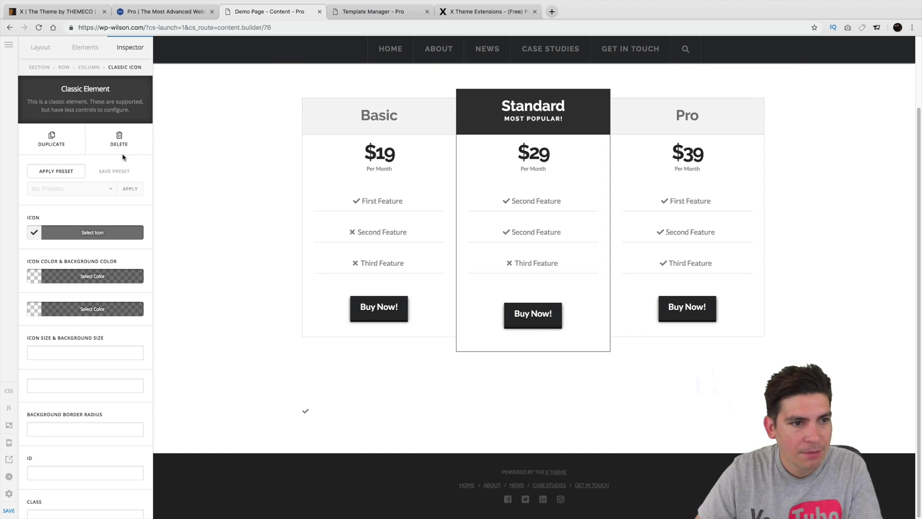
left_click(119, 139)
left_click(439, 307)
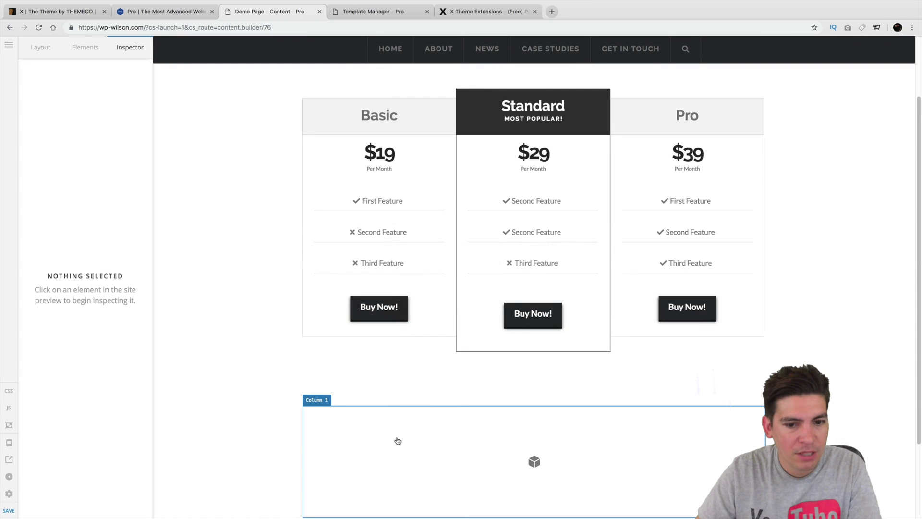
Inspect the setup and design settings of the empty section's column and row, and of the pricing table's section.
scroll(289, 364, "down", 2)
left_click(361, 340)
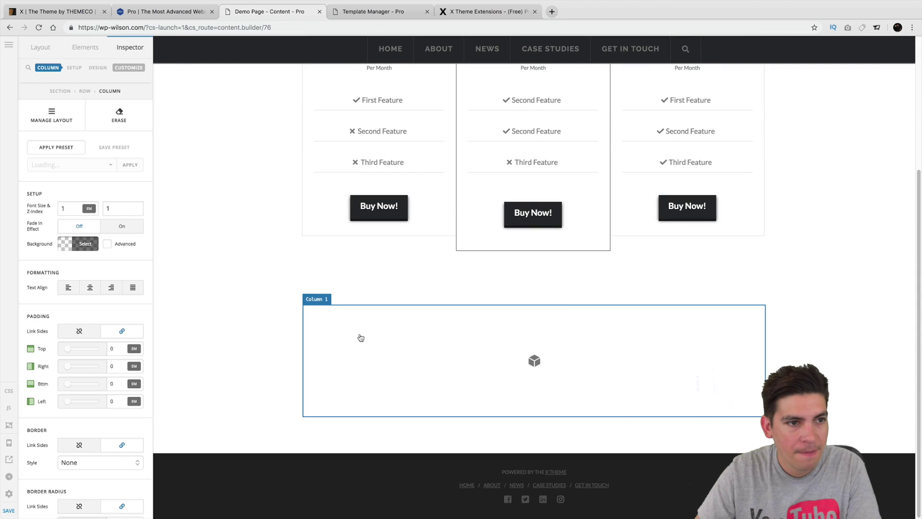
scroll(103, 331, "down", 4)
scroll(106, 331, "up", 5)
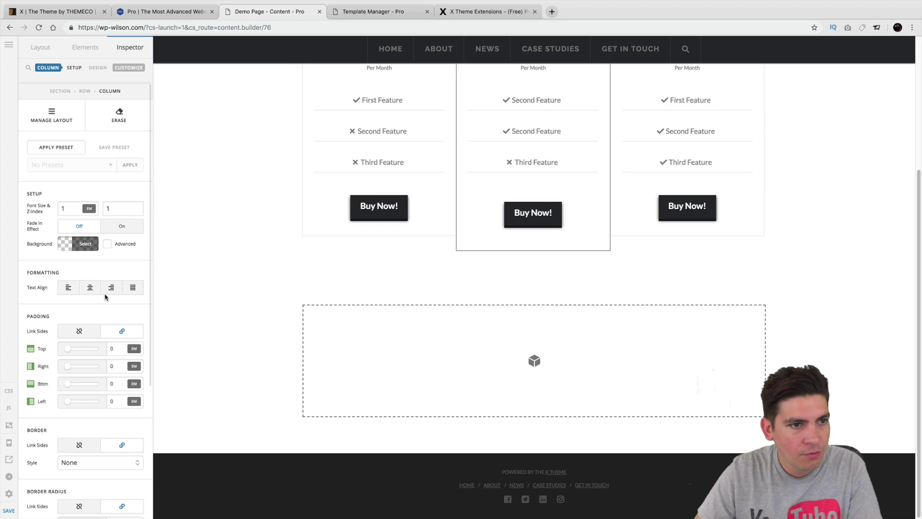
left_click(90, 91)
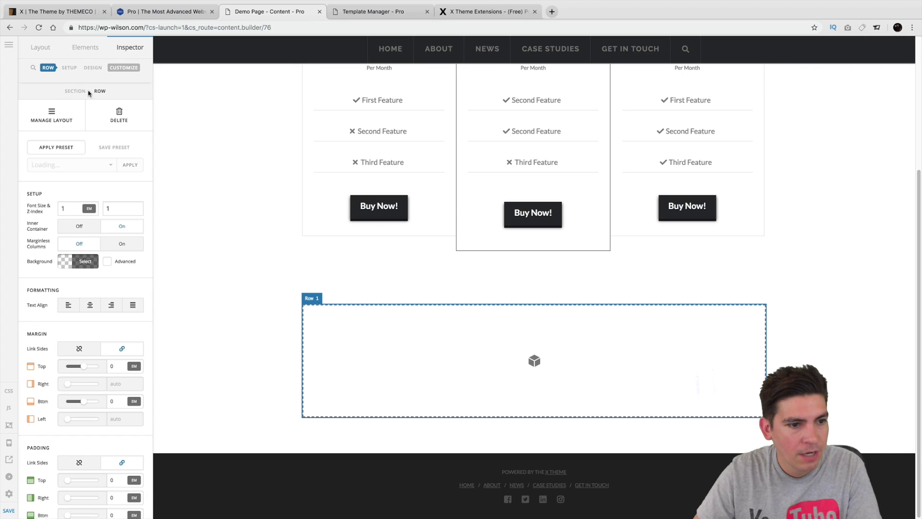
left_click(346, 339)
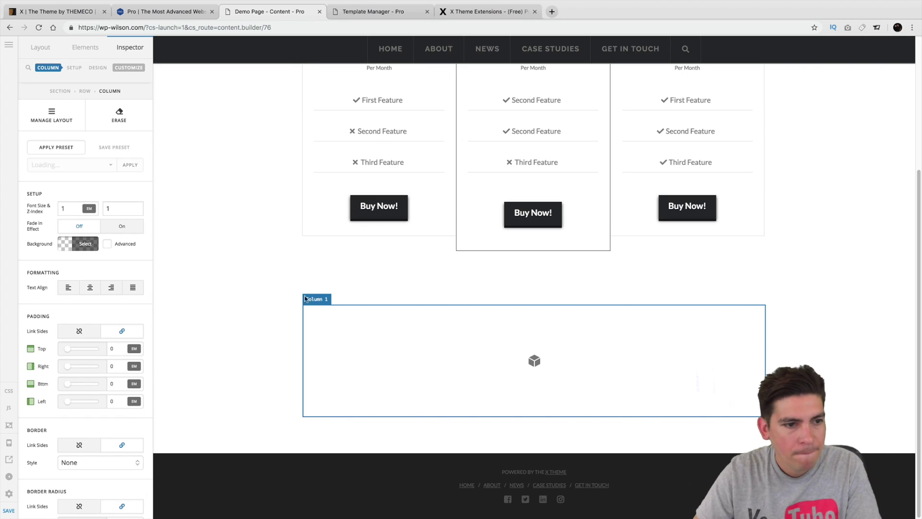
left_click(285, 282)
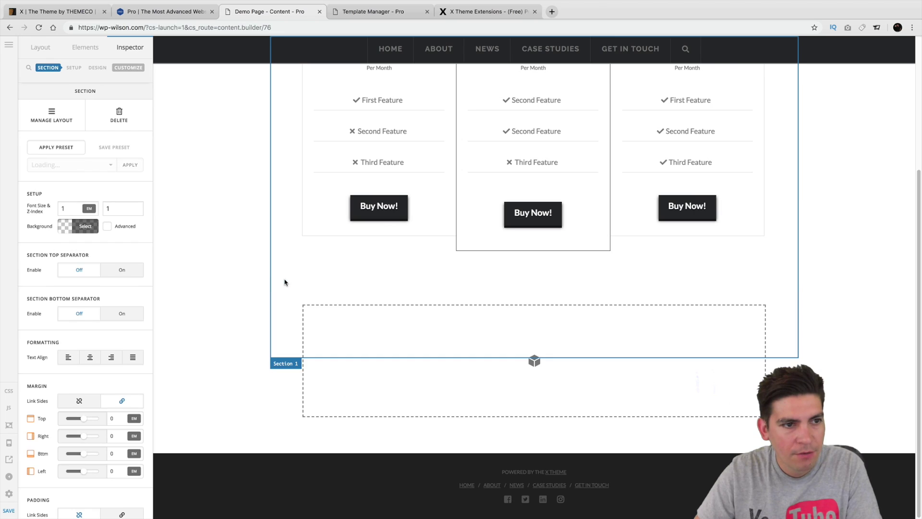
Divide the second section's row into three equal 1/3 columns.
left_click(127, 120)
left_click(472, 308)
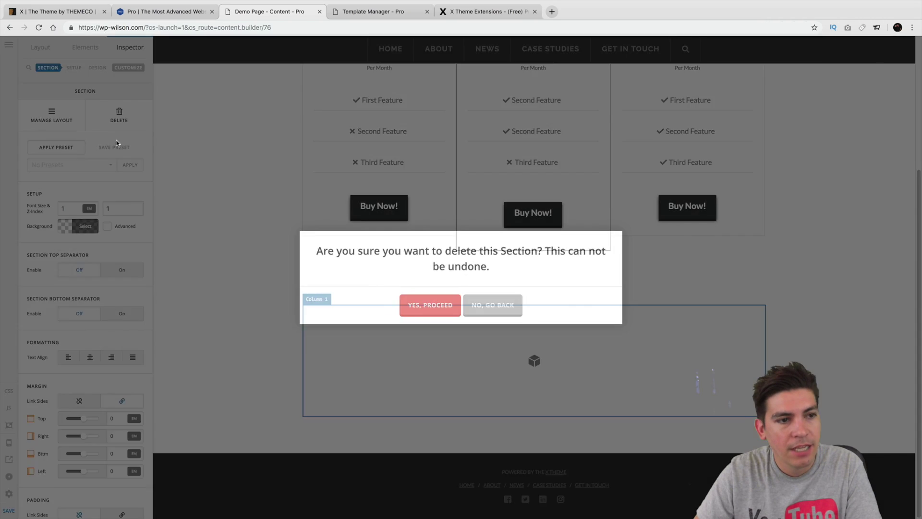
left_click(52, 121)
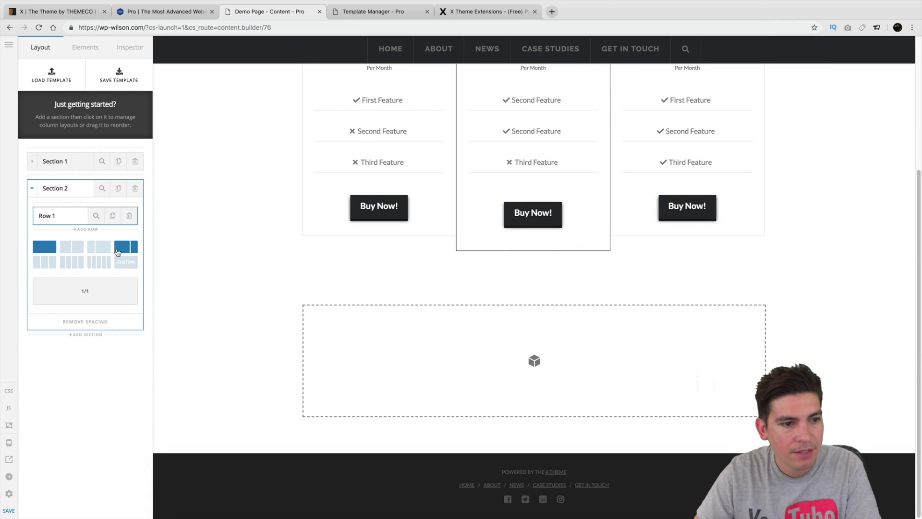
left_click(54, 264)
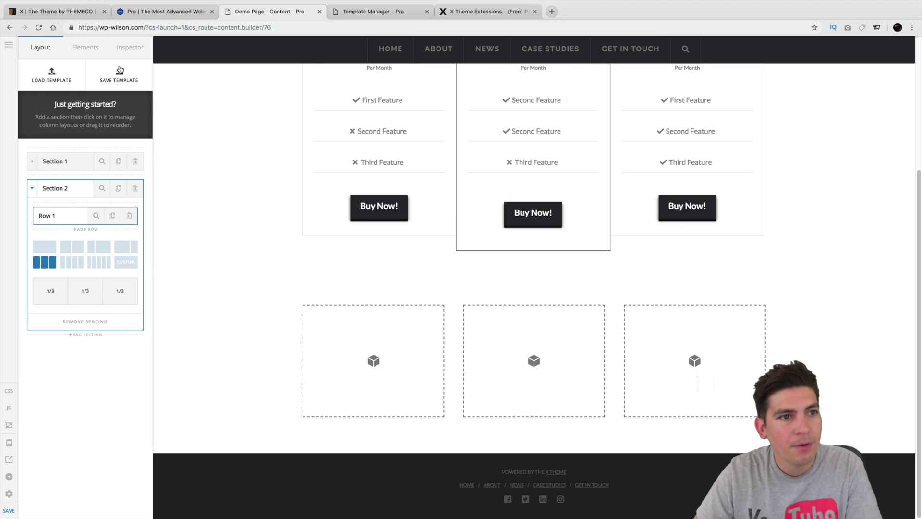
Add a Content Area element to the second section's first column and a Headline element to its middle column.
left_click(85, 47)
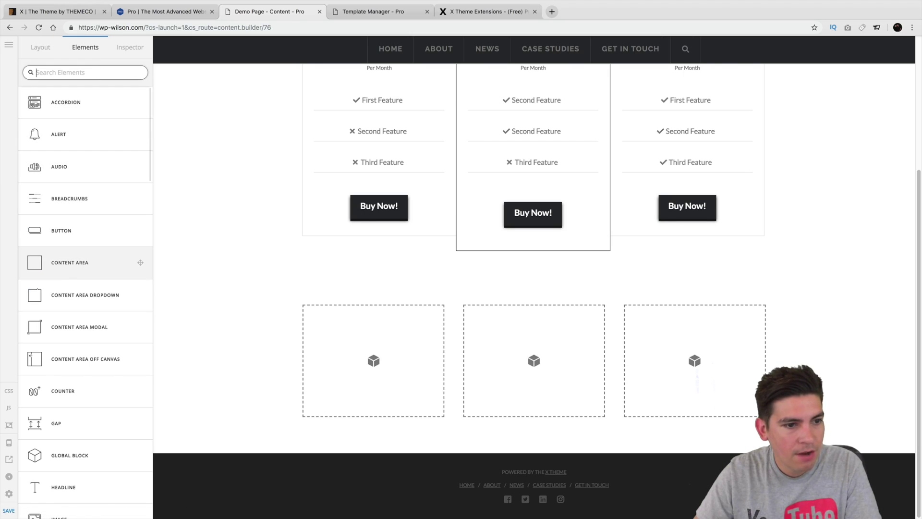
left_click_drag(61, 267, 374, 352)
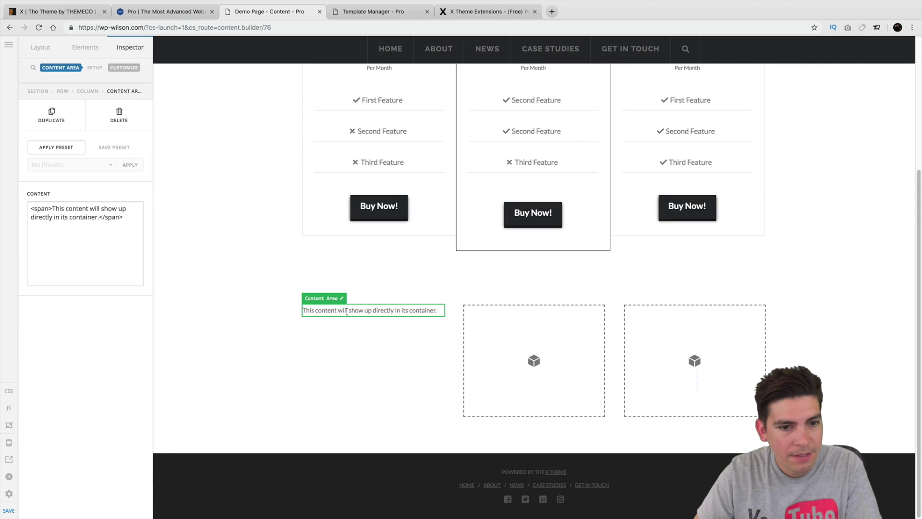
left_click(86, 47)
scroll(97, 314, "down", 3)
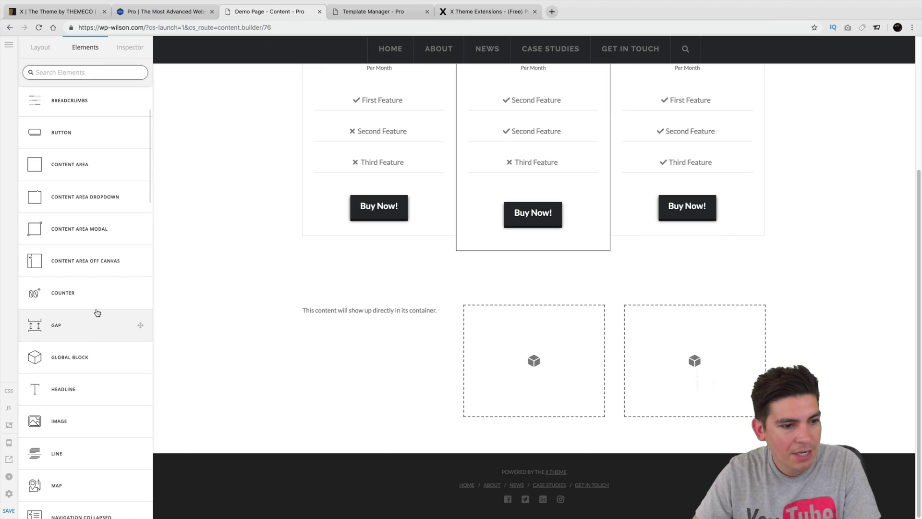
left_click_drag(212, 331, 529, 376)
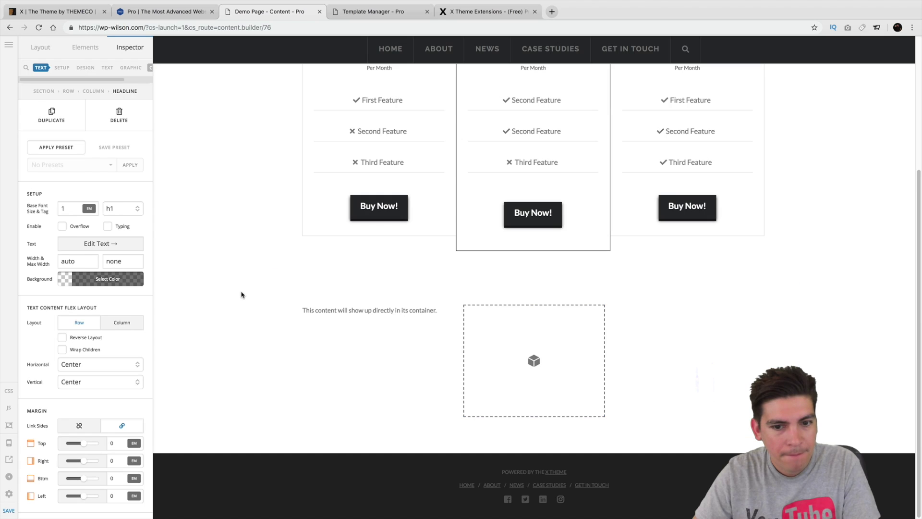
Add a Classic Feature Box element to the second section's empty third column.
left_click(86, 47)
scroll(92, 316, "down", 10)
scroll(93, 317, "down", 10)
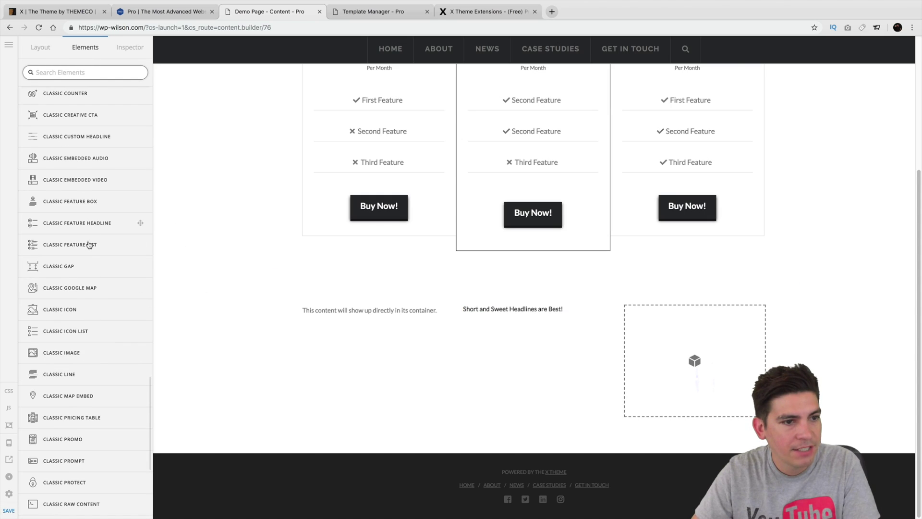
scroll(85, 168, "up", 5)
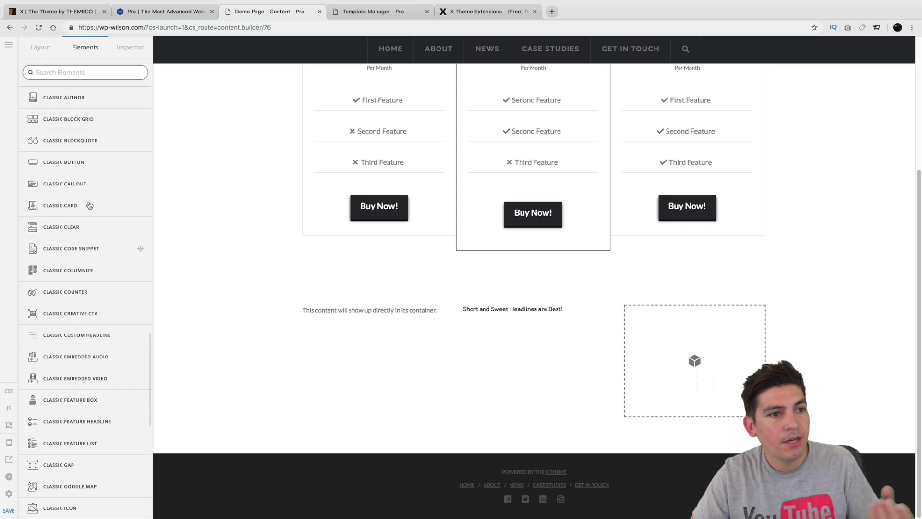
scroll(87, 185, "up", 3)
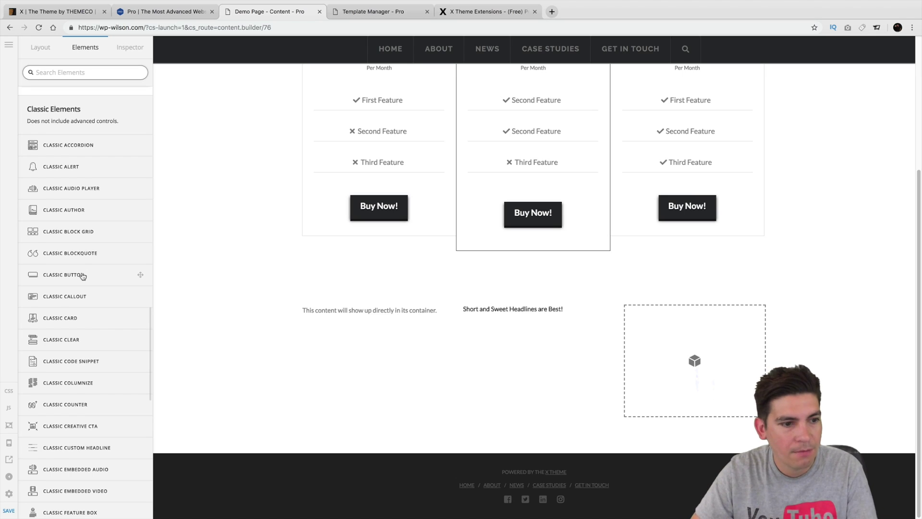
scroll(83, 276, "down", 3)
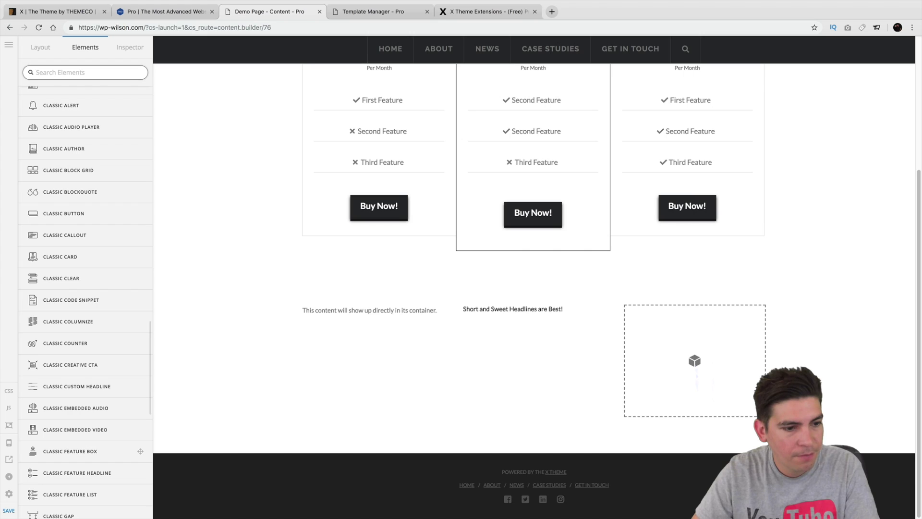
left_click_drag(140, 451, 729, 355)
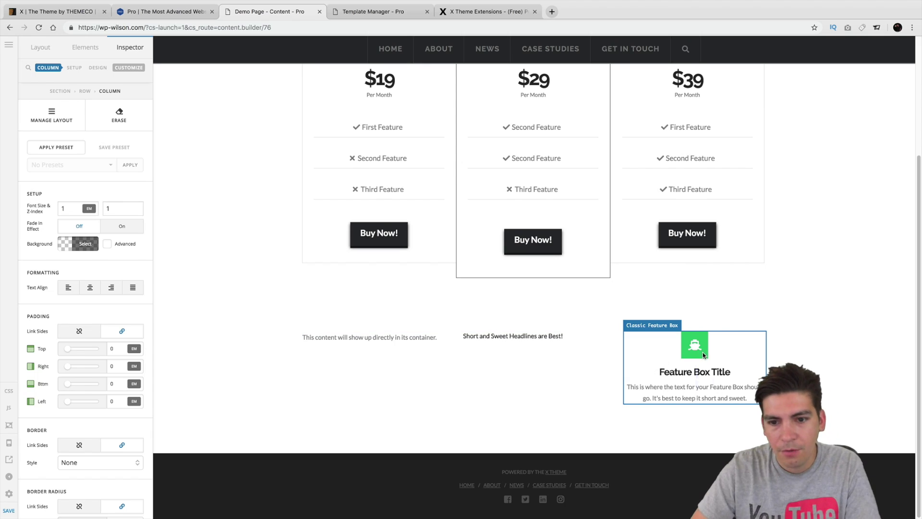
Inspect the settings of the feature box's column, the second section and the Basic pricing column.
scroll(105, 316, "down", 2)
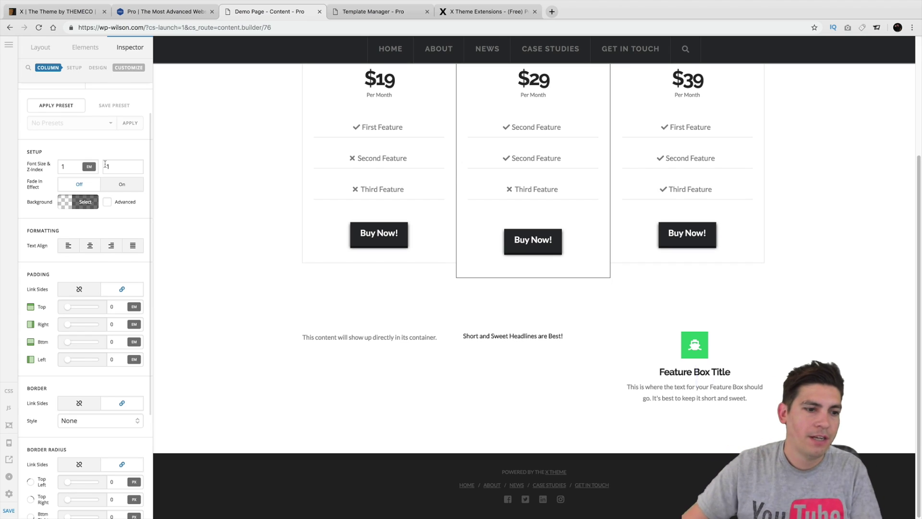
scroll(103, 164, "down", 7)
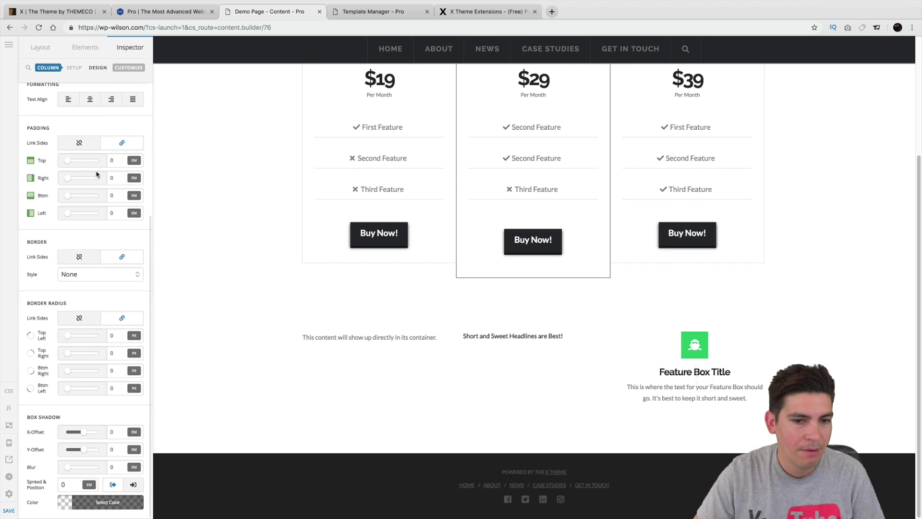
left_click(359, 327)
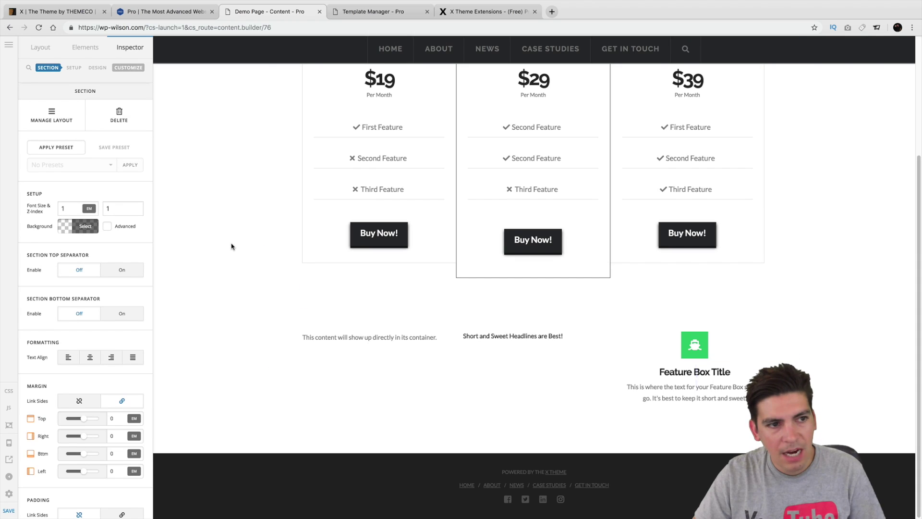
scroll(259, 249, "up", 3)
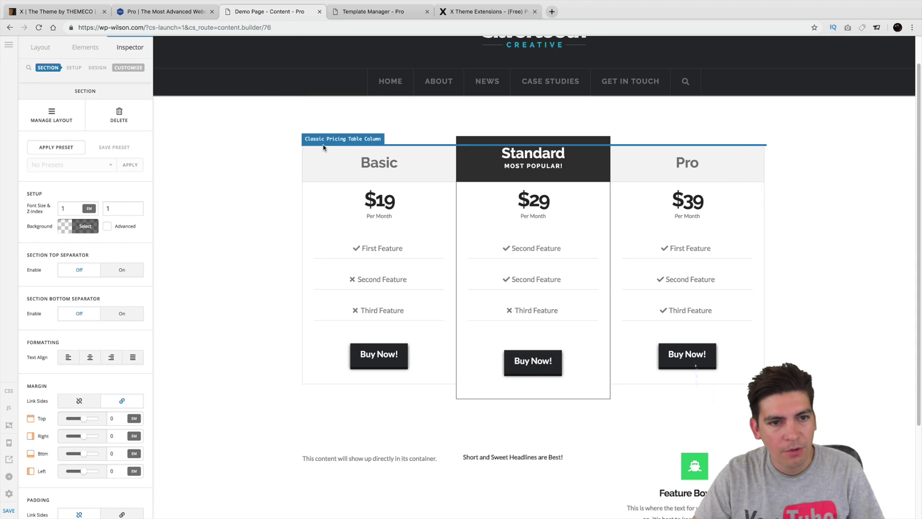
left_click(324, 147)
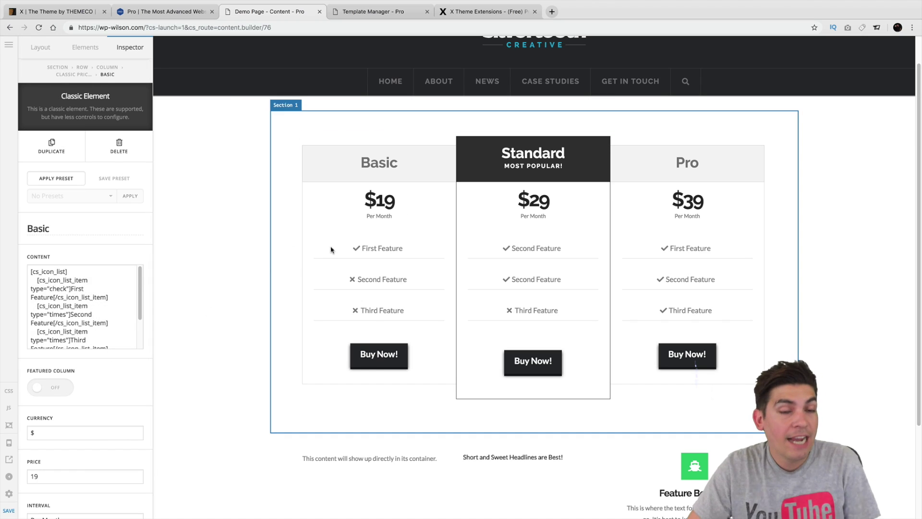
scroll(335, 245, "down", 3)
left_click(357, 318)
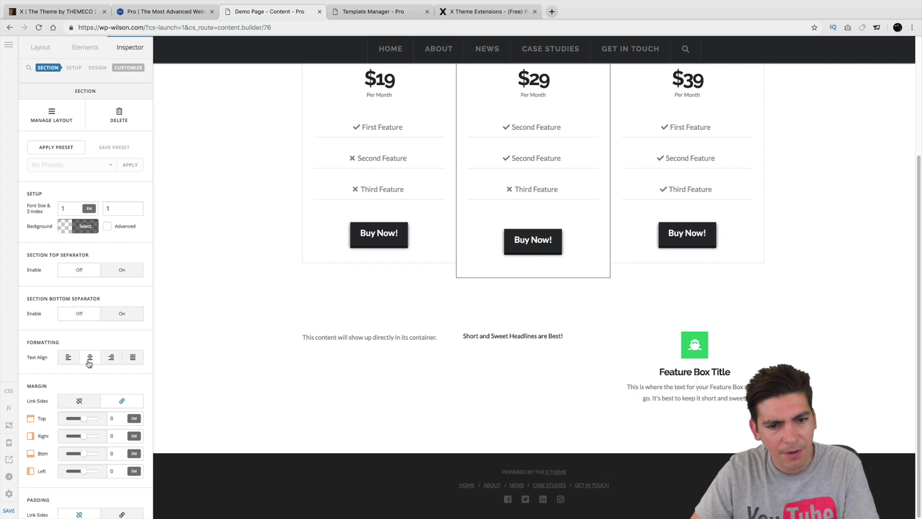
scroll(96, 363, "down", 5)
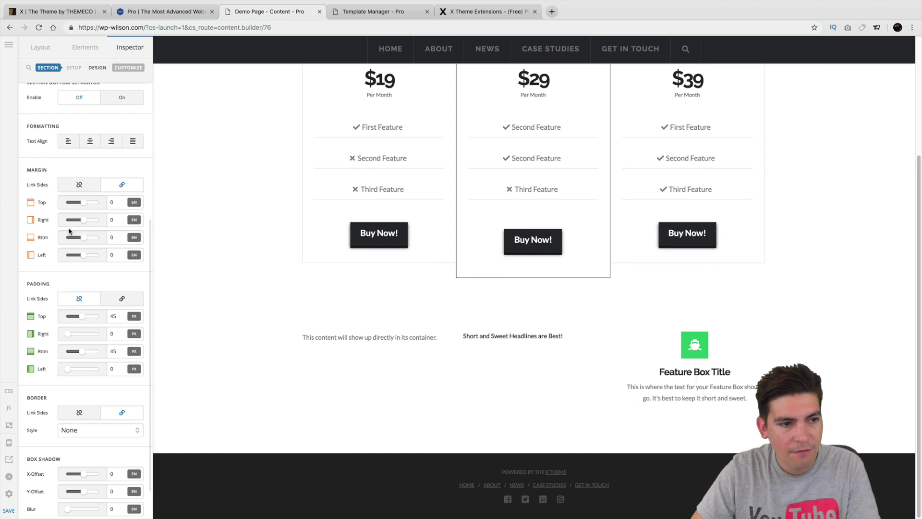
Center-align the text in the column that holds the Content Area.
left_click(317, 338)
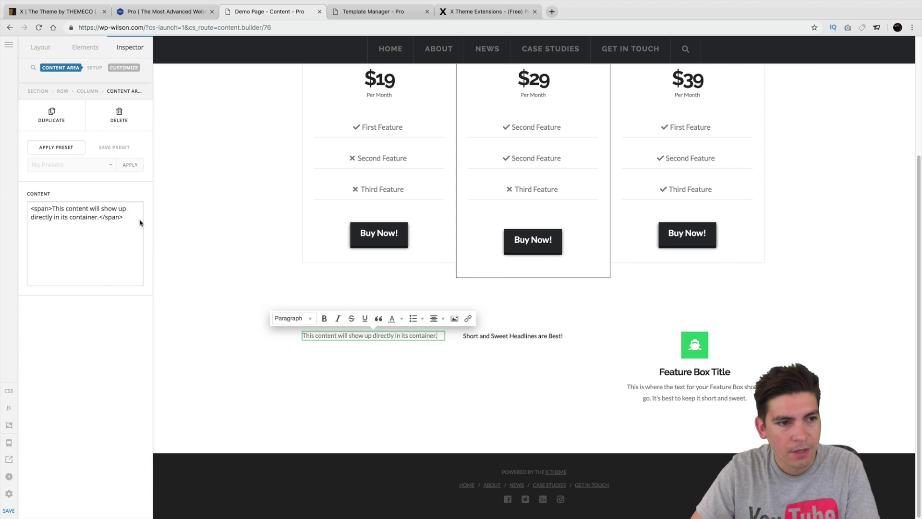
left_click(88, 92)
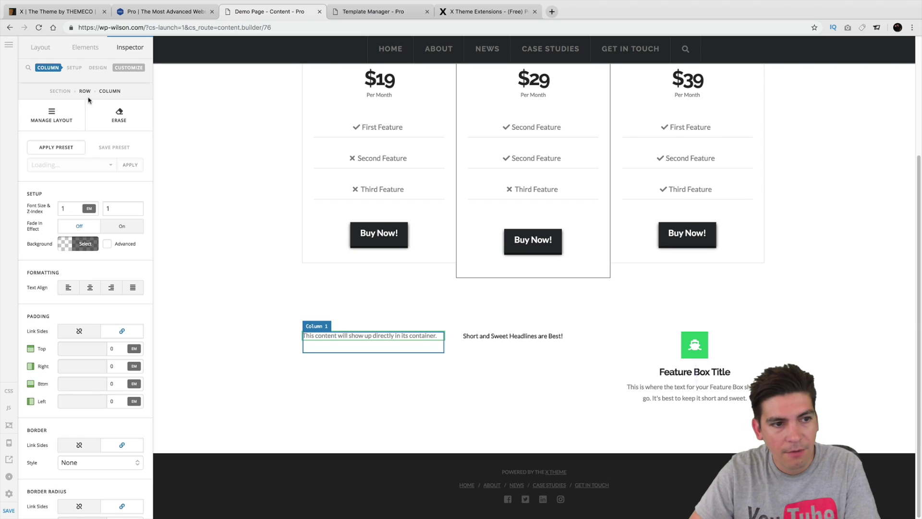
left_click(90, 288)
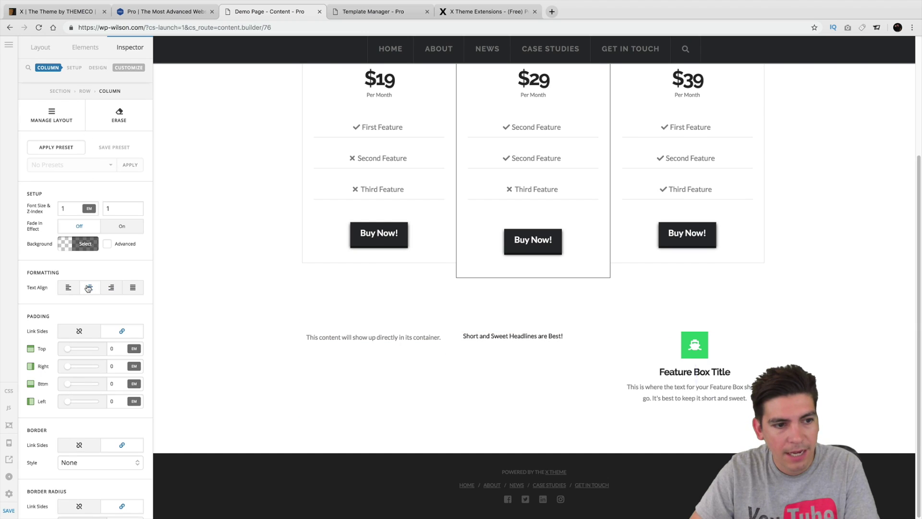
left_click(68, 288)
left_click(90, 287)
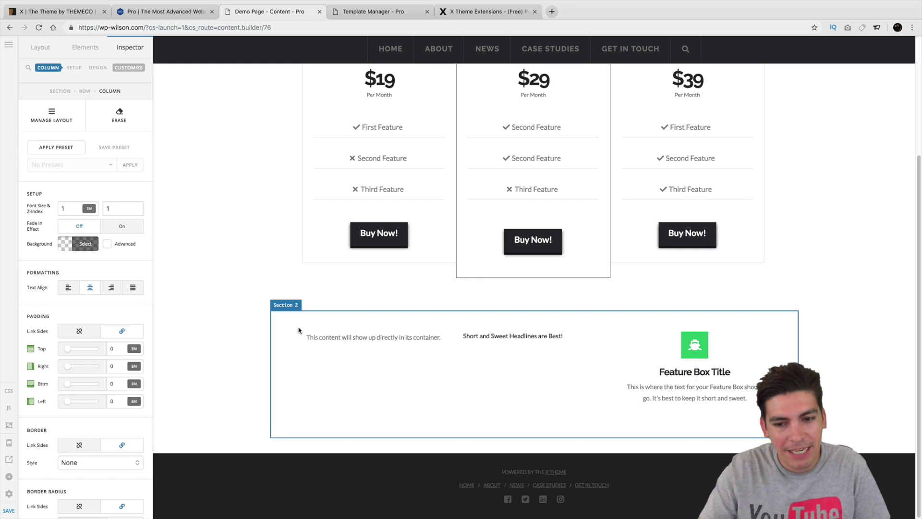
Review the page from header to footer and the selected column's design settings for padding, border, border radius and box shadow.
scroll(439, 346, "up", 4)
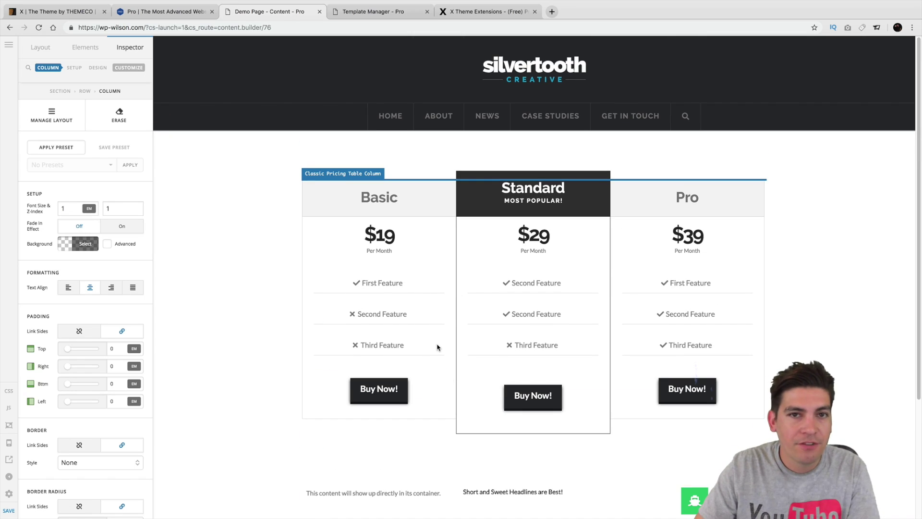
scroll(309, 323, "down", 4)
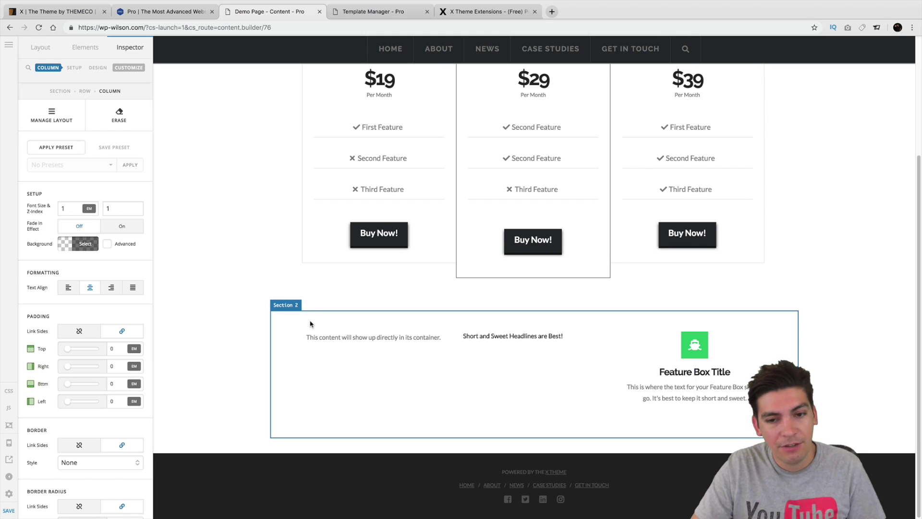
scroll(311, 324, "up", 3)
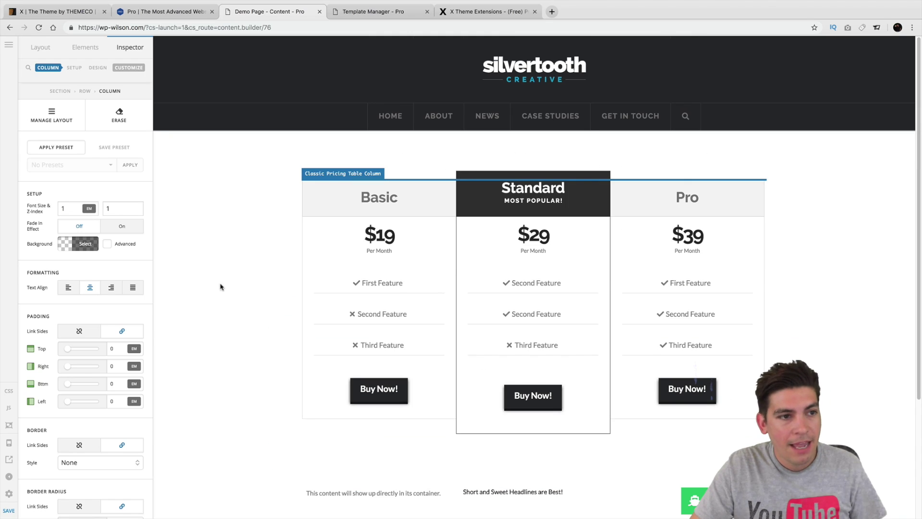
left_click(91, 70)
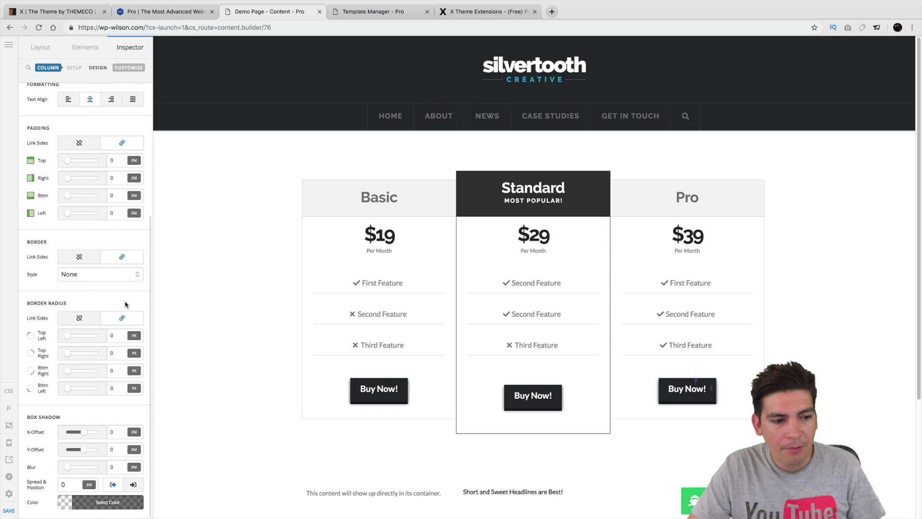
scroll(324, 301, "down", 1)
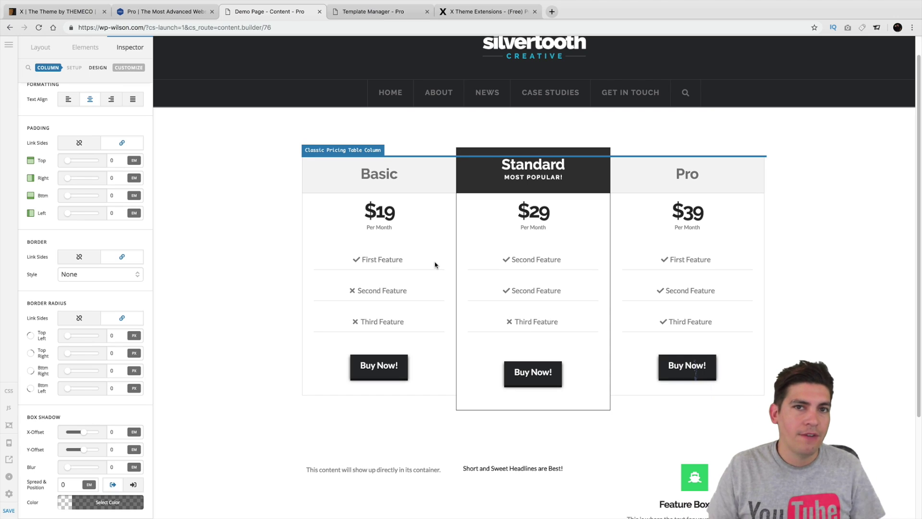
scroll(435, 262, "down", 5)
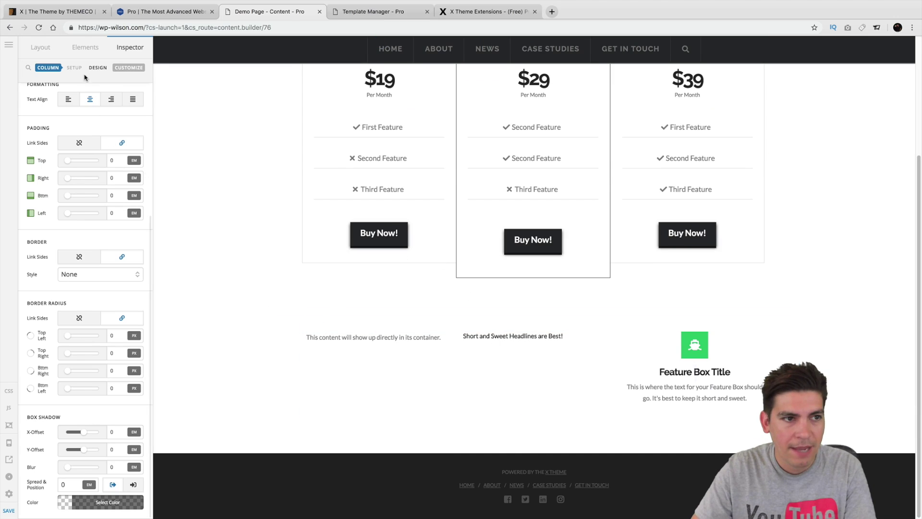
Duplicate Section 2 in the page layout and check the copy on the page.
left_click(86, 47)
left_click(42, 47)
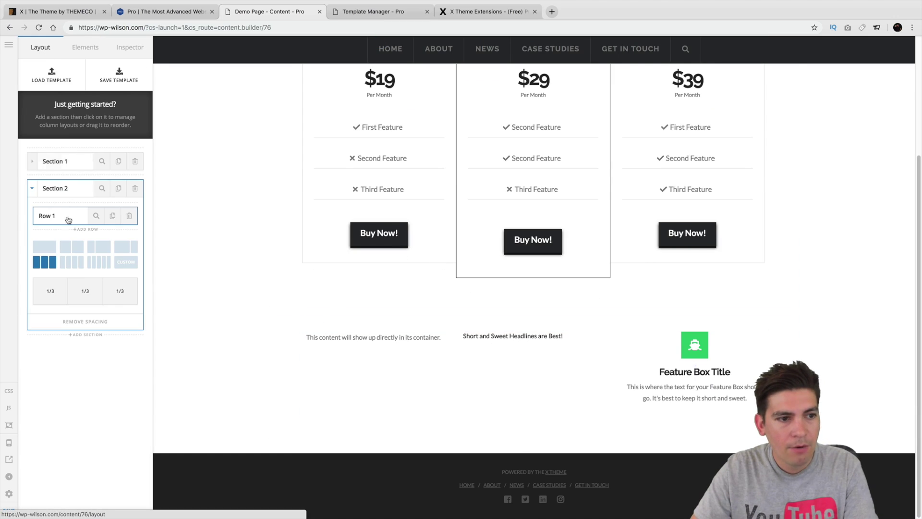
left_click(45, 188)
mouse_move(45, 188)
left_mouse_down()
mouse_move(47, 162)
mouse_move(62, 191)
left_mouse_up()
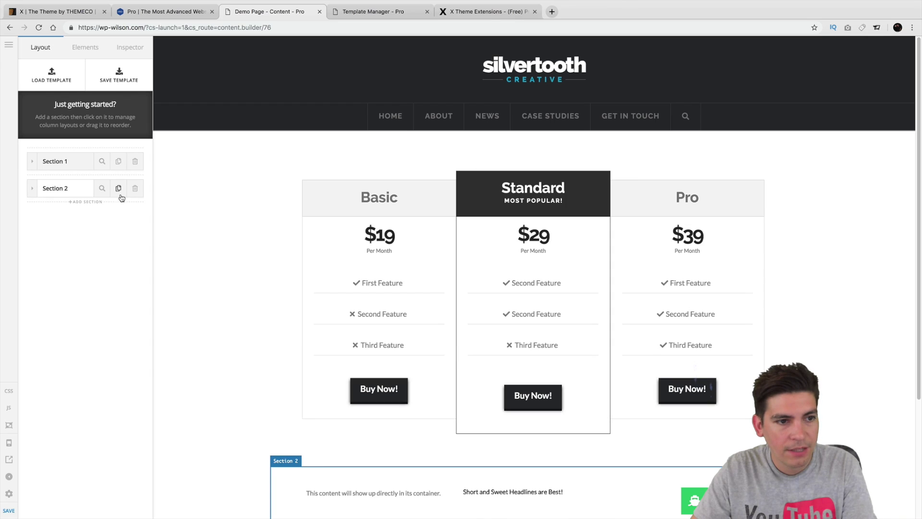
left_click(136, 196)
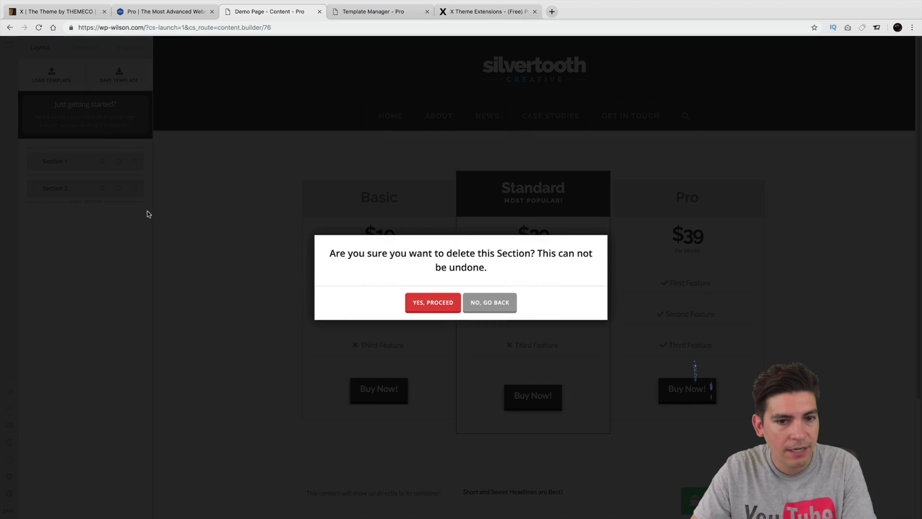
left_click(487, 303)
left_click(118, 189)
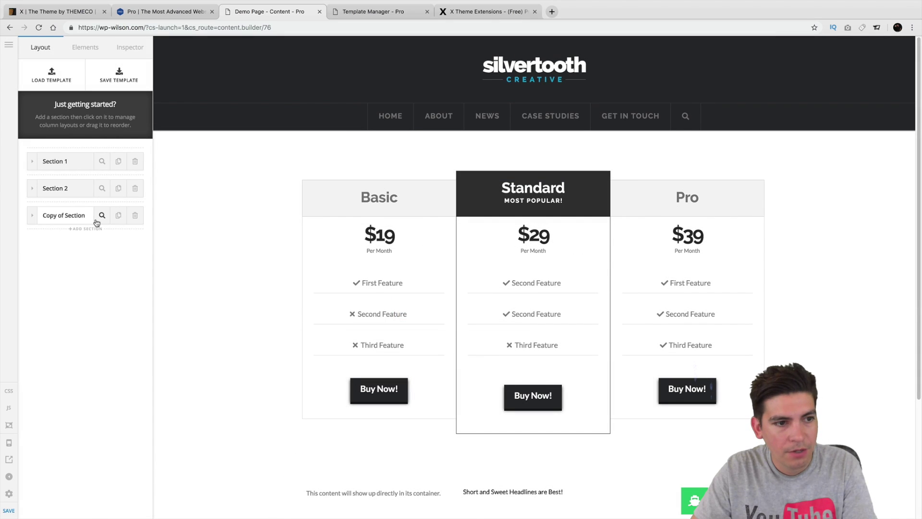
scroll(250, 283, "down", 5)
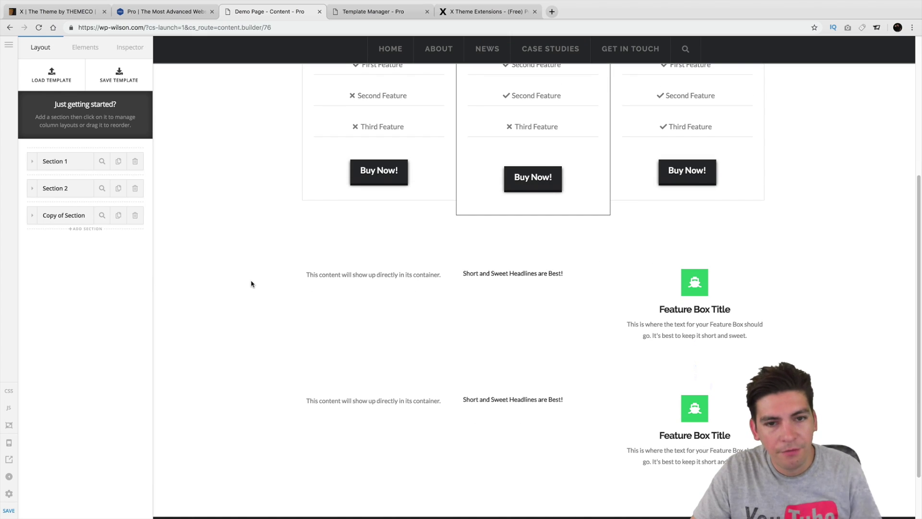
scroll(251, 283, "up", 5)
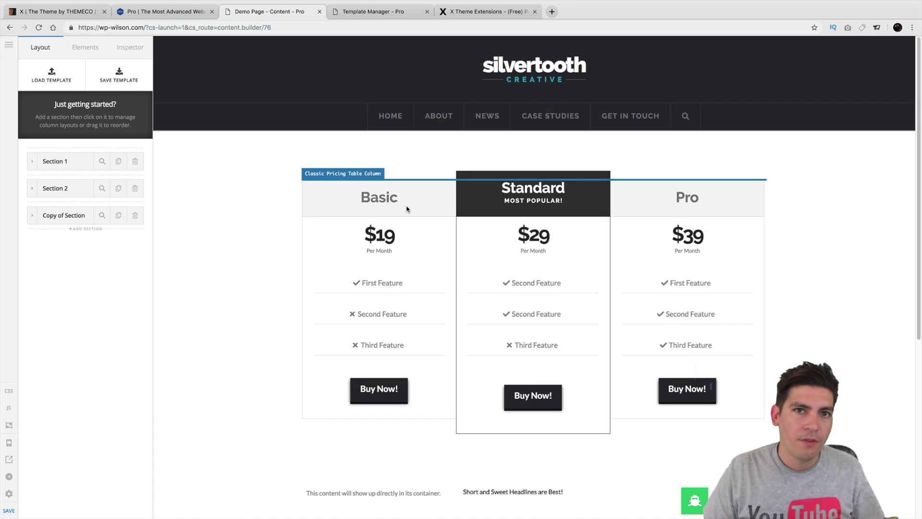
Browse the available content elements and leave the demo page for the header builder.
left_click(87, 47)
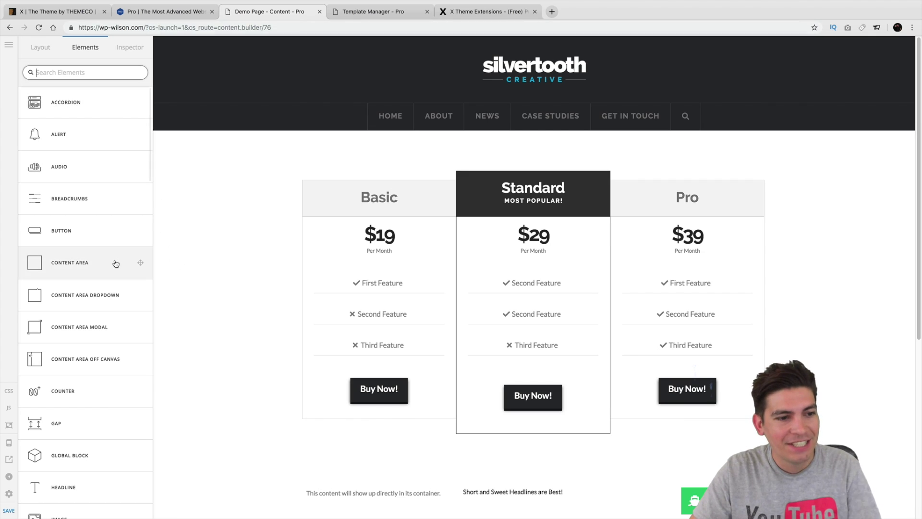
scroll(115, 258, "down", 10)
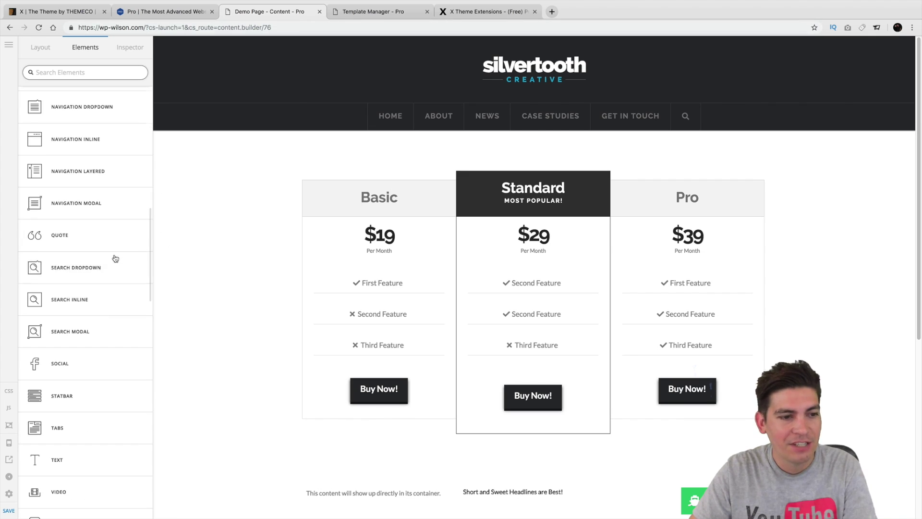
left_click(9, 46)
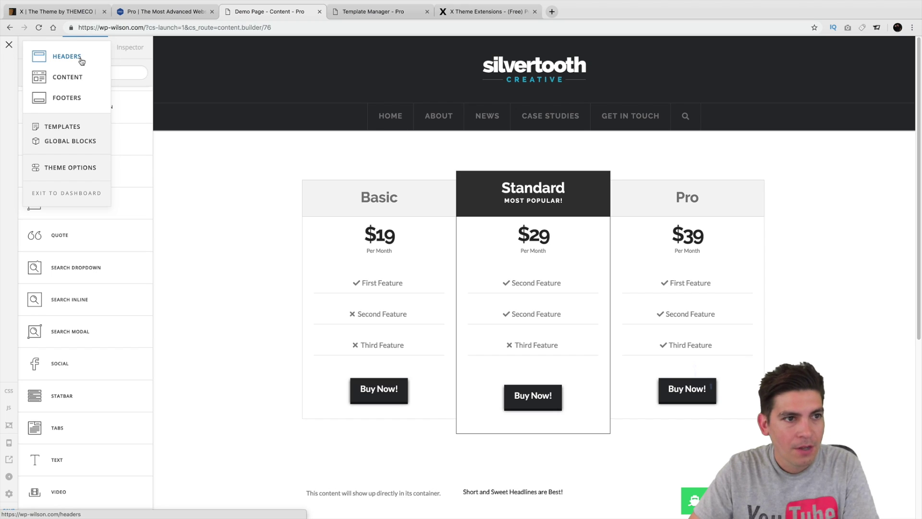
left_click(53, 57)
left_click(429, 306)
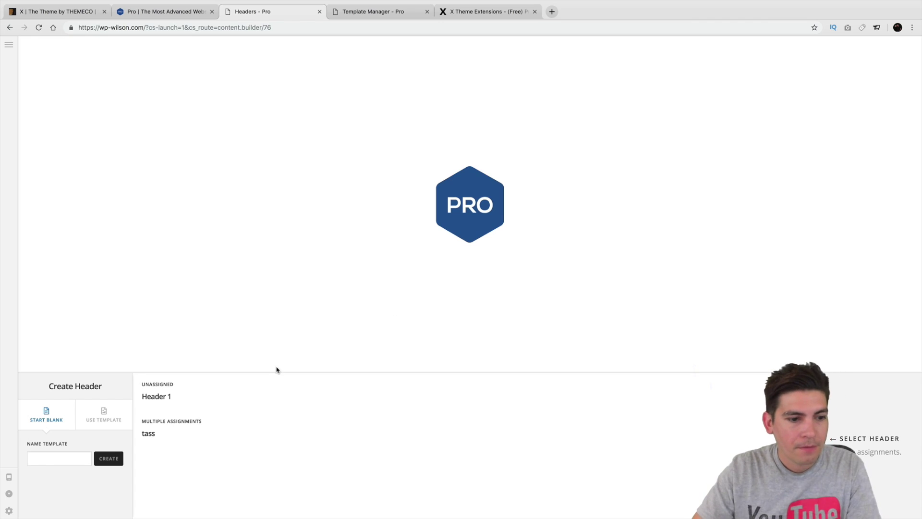
Open the existing header tass and inspect its bar, container and Social elements.
left_click(211, 427)
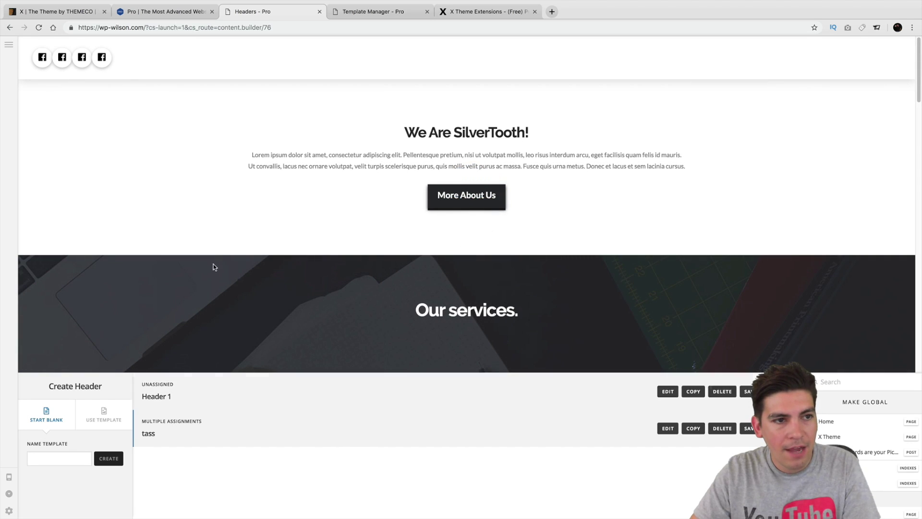
left_click(105, 62)
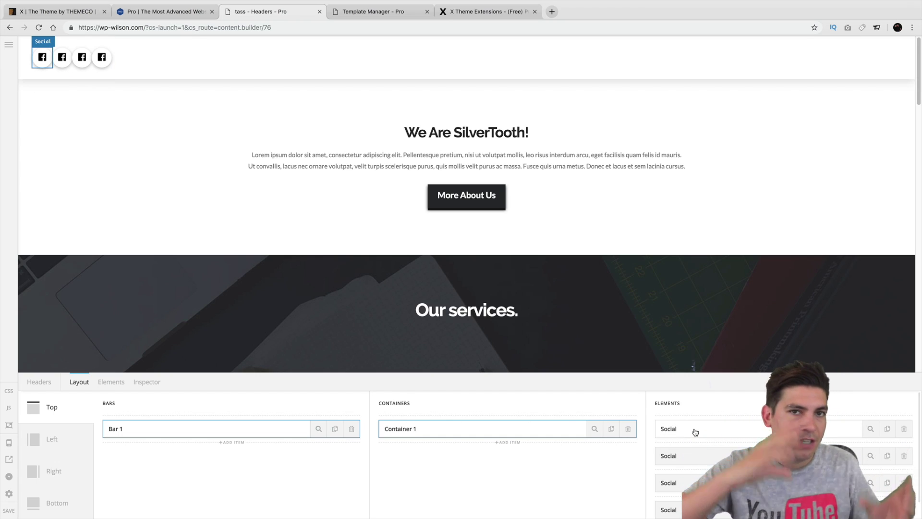
Return to the header list and create a blank header named Experiment.
left_click(40, 382)
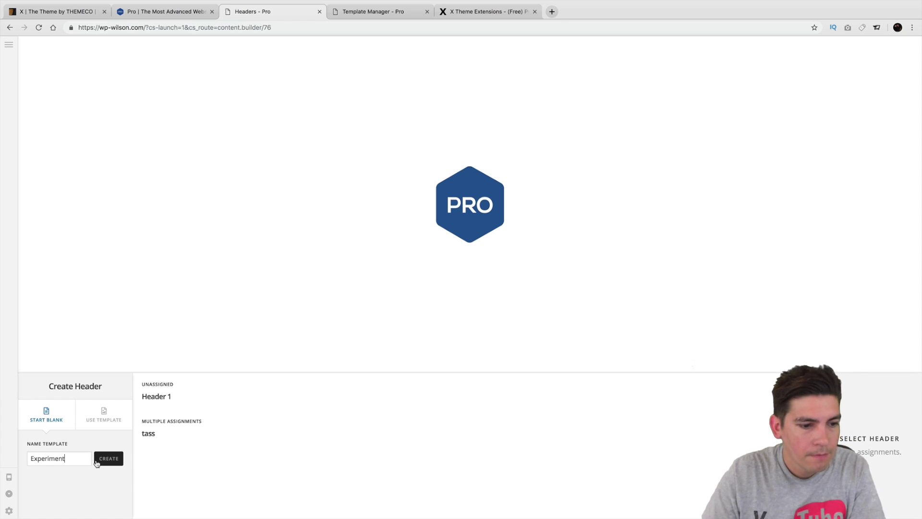
left_click(96, 462)
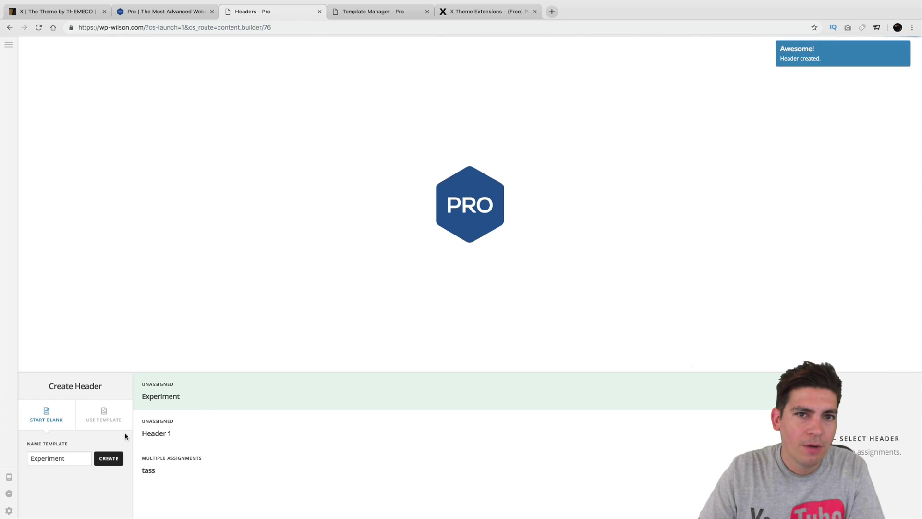
Open the Experiment header for editing and add a bar to its top region.
left_click(212, 397)
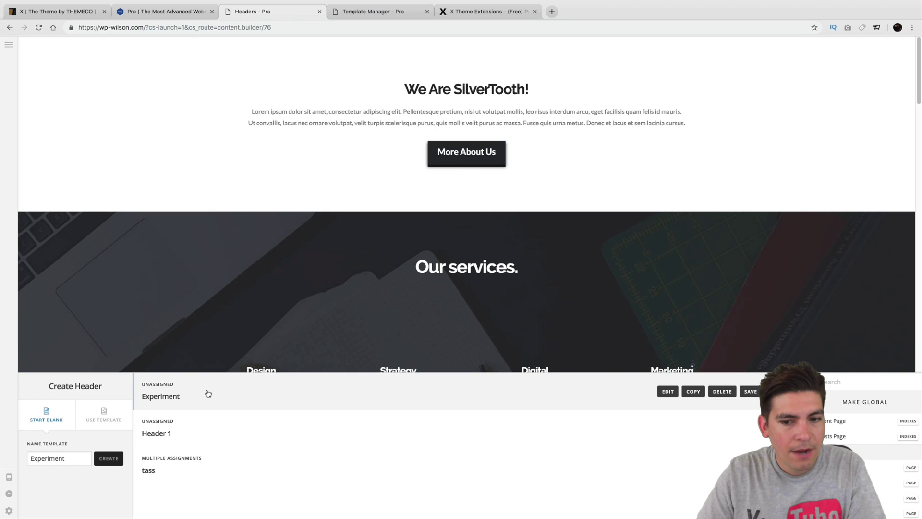
left_click(665, 392)
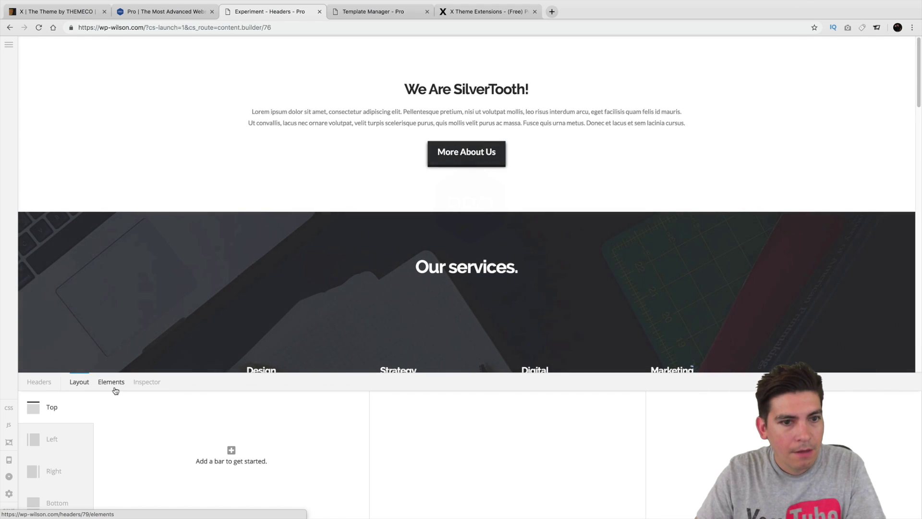
left_click(241, 456)
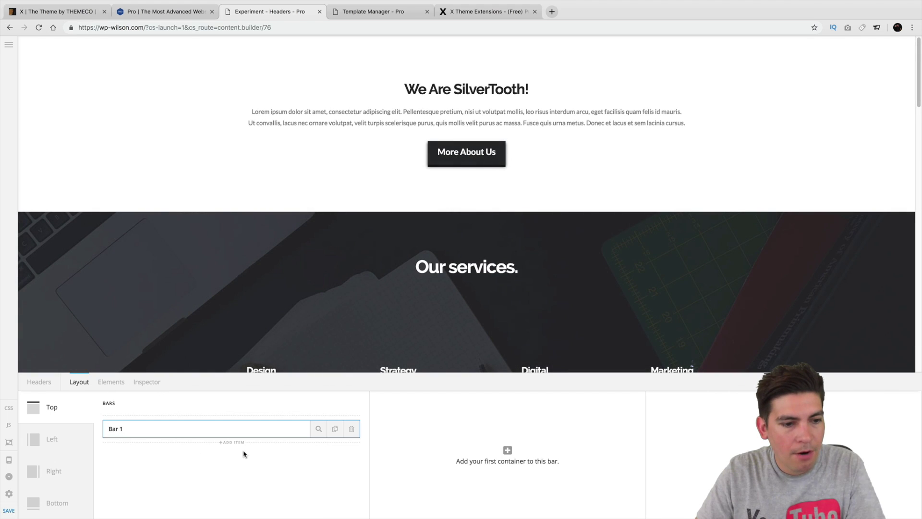
left_click(227, 427)
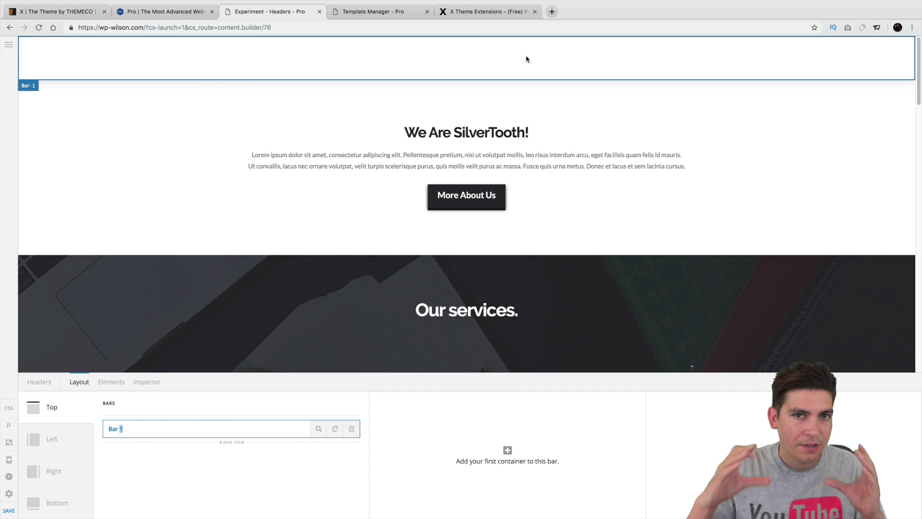
Look through the elements available for headers and try to place a Social element in the empty bar.
left_click(111, 390)
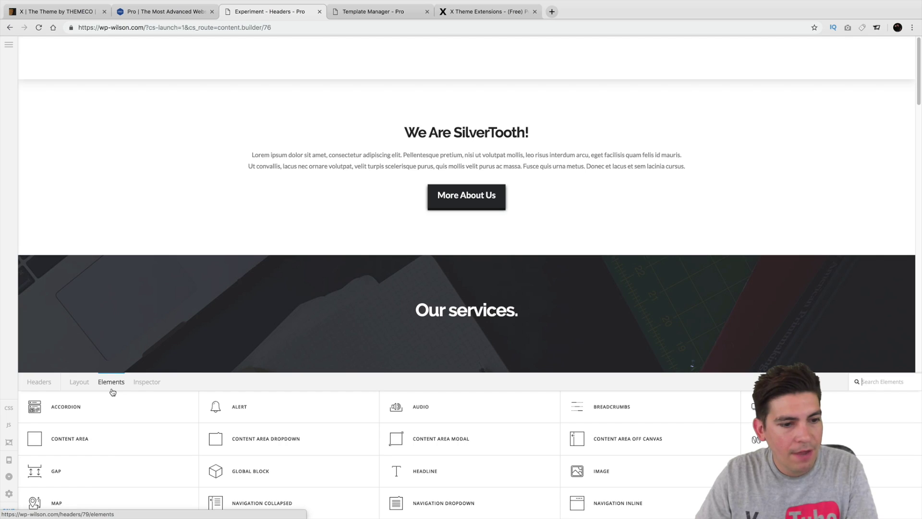
scroll(343, 434, "down", 3)
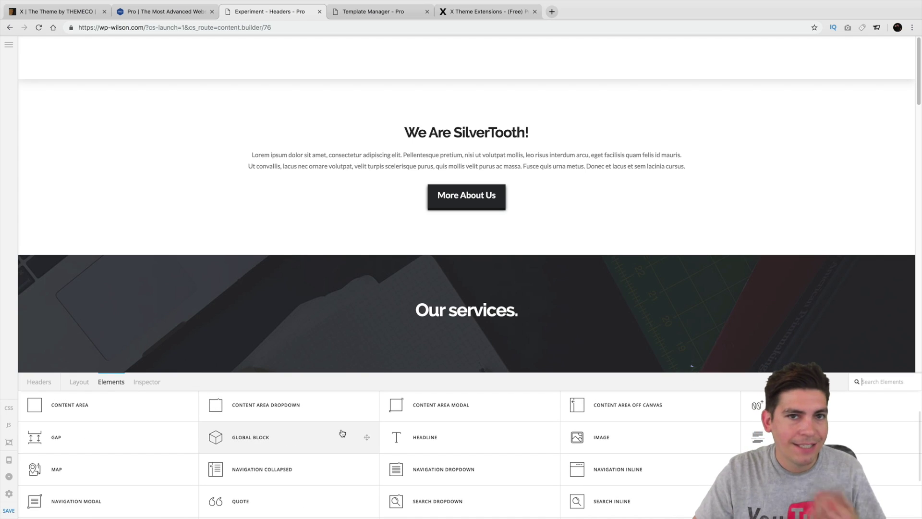
scroll(322, 463, "up", 3)
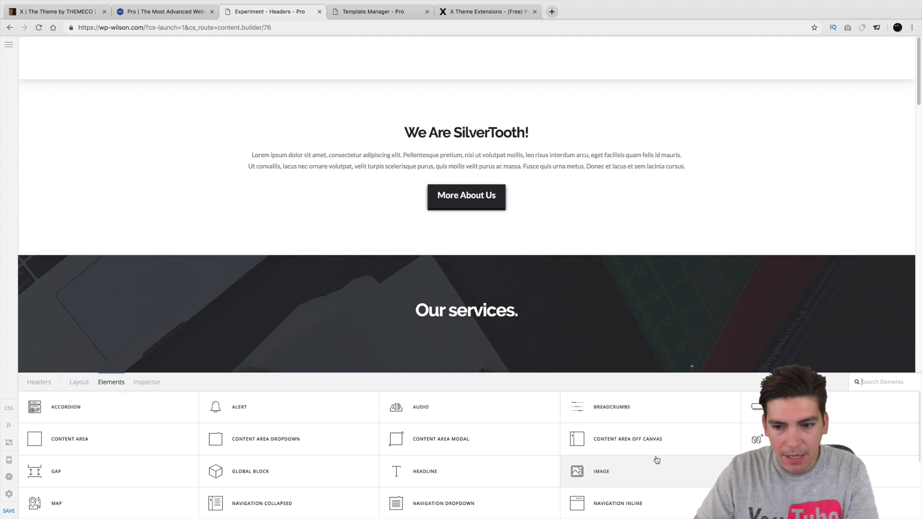
scroll(663, 451, "down", 3)
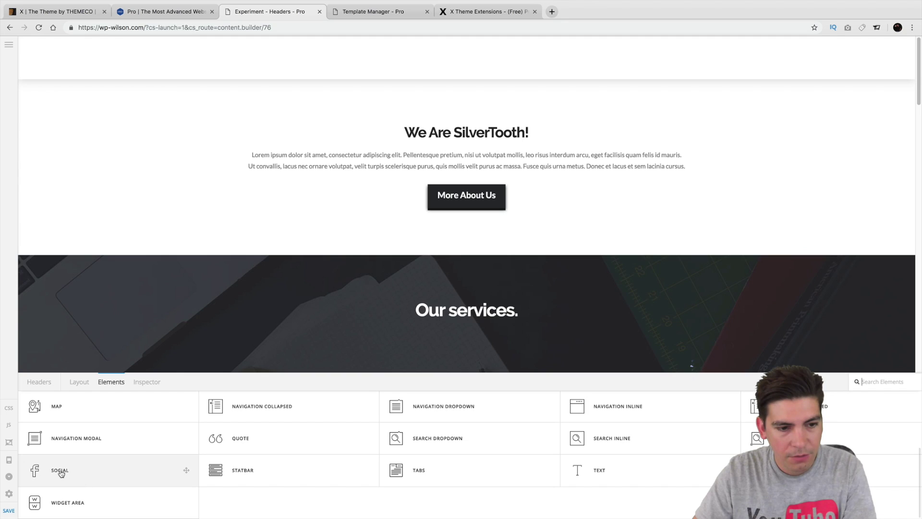
scroll(58, 475, "up", 1)
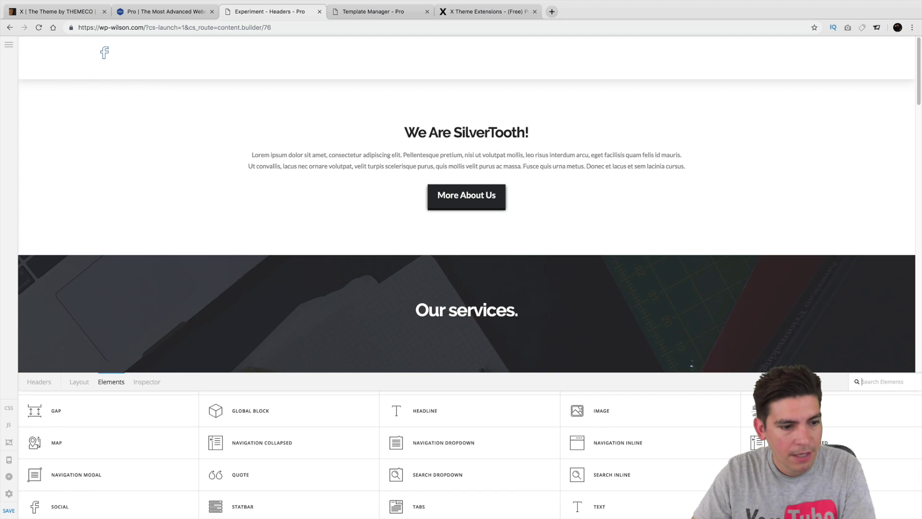
scroll(118, 445, "up", 2)
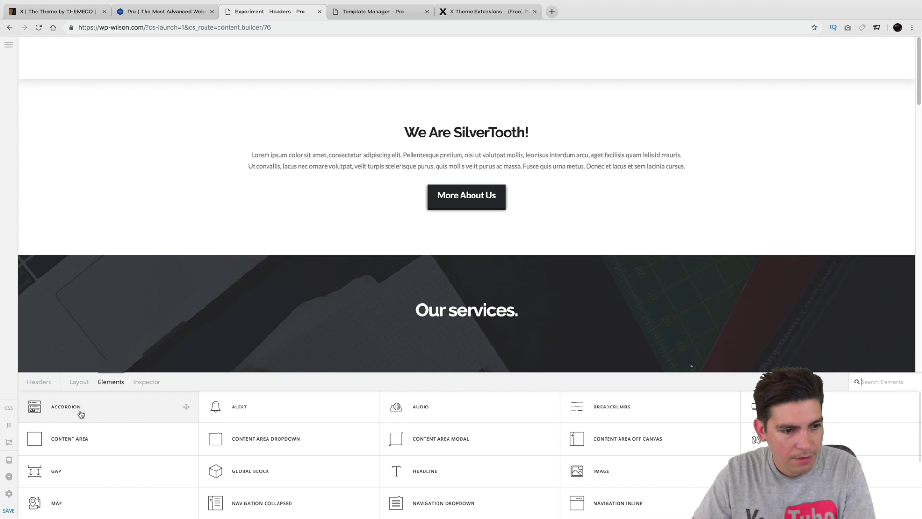
Add three containers to Bar 1 in the header layout.
left_click(81, 382)
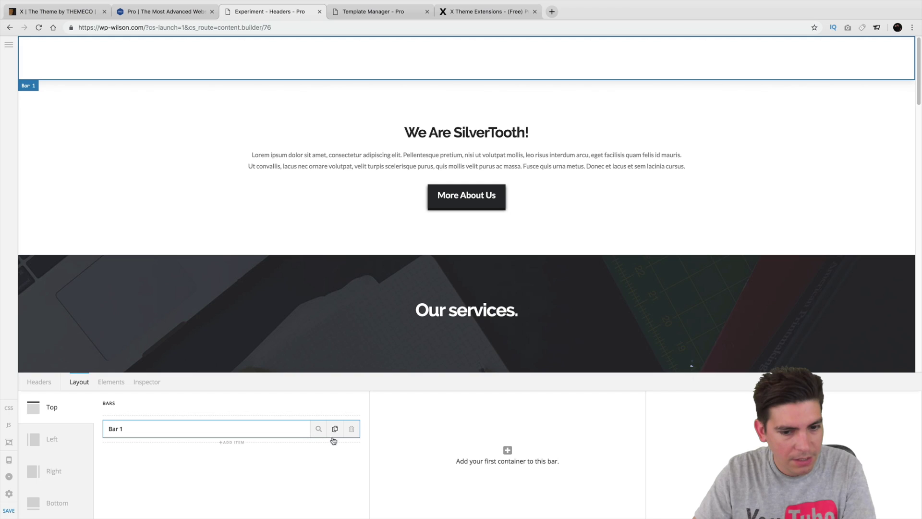
left_click(507, 450)
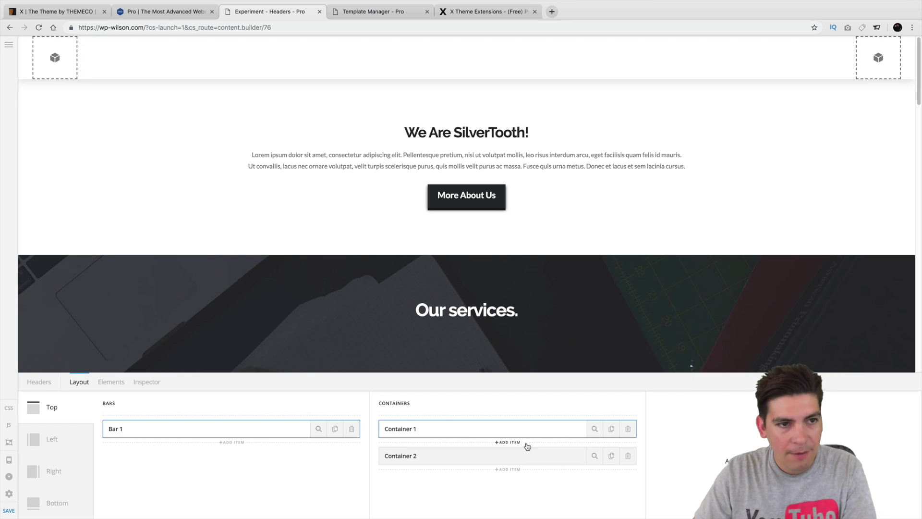
left_click(512, 470)
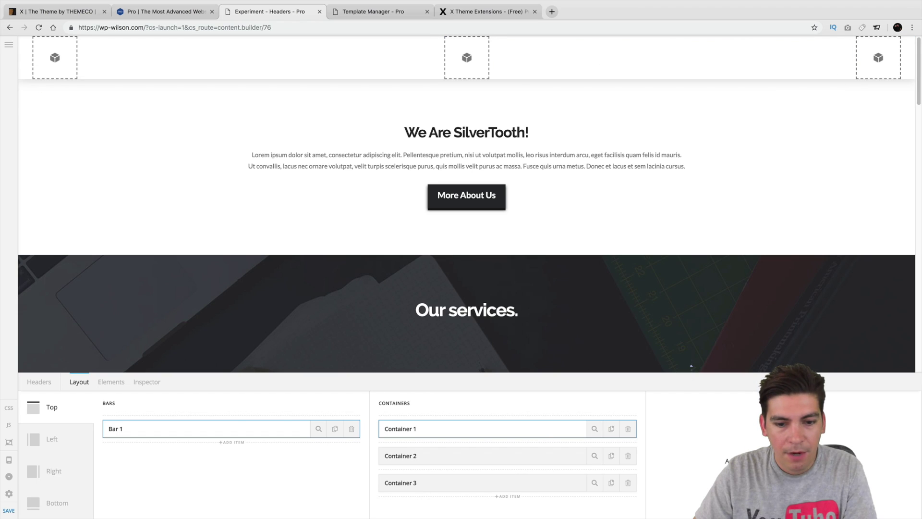
Add a Headline and a Social element to Container 1 and move Social ahead of Headline.
left_click(781, 448)
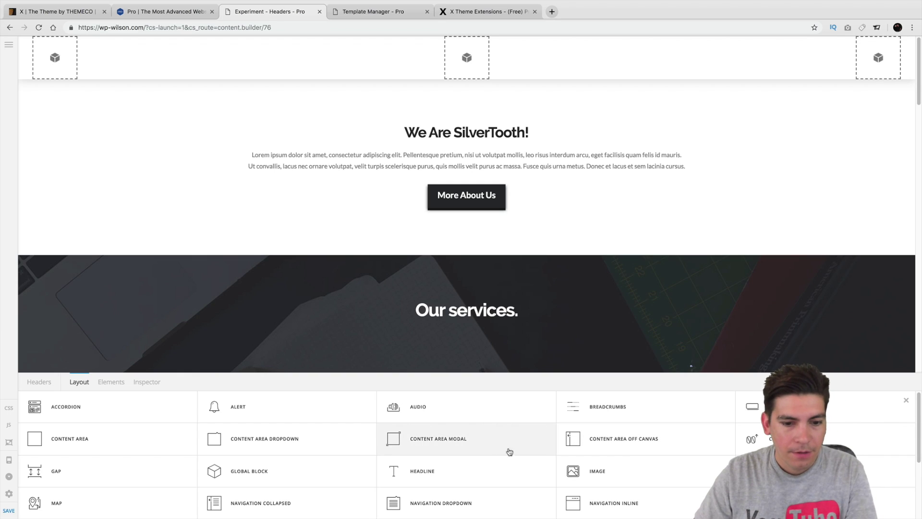
left_click(425, 472)
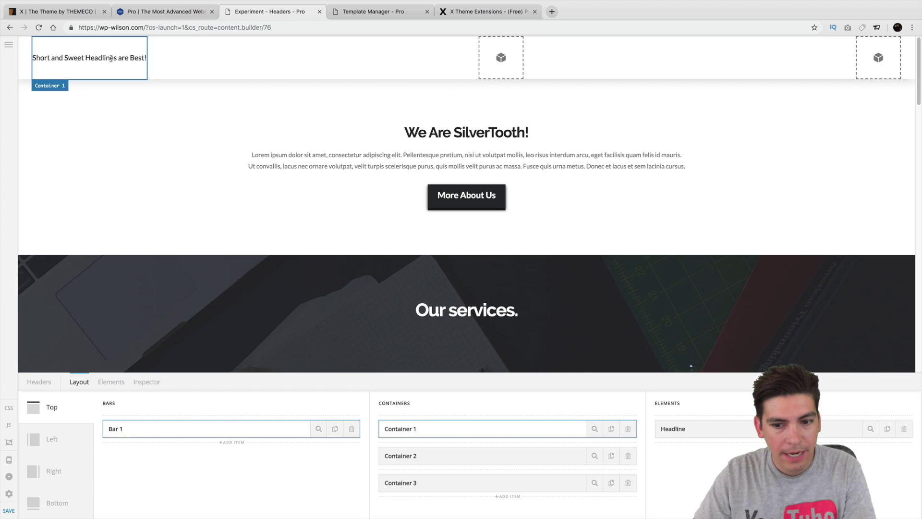
left_click(784, 442)
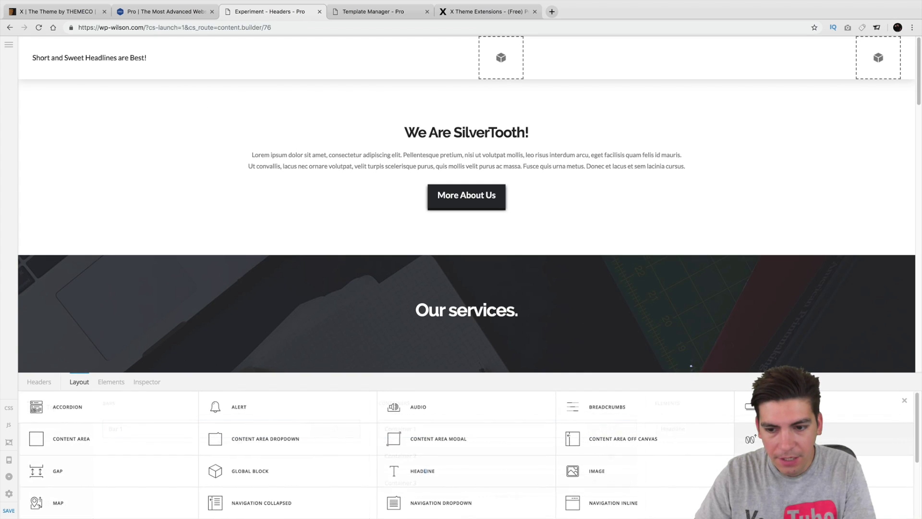
scroll(721, 456, "down", 3)
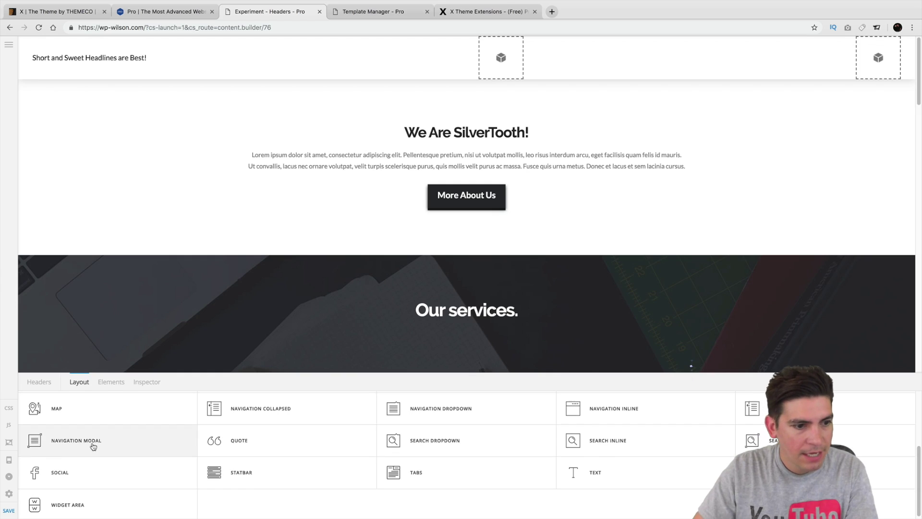
scroll(93, 447, "up", 3)
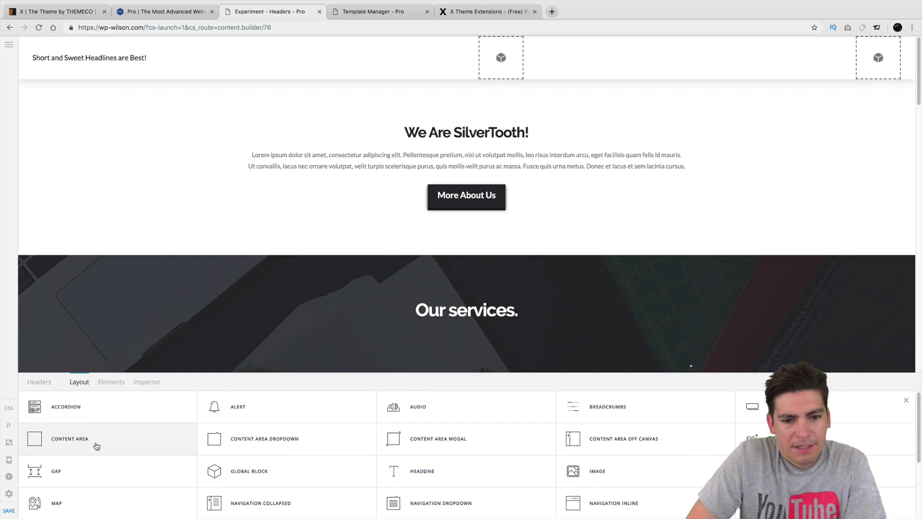
scroll(423, 449, "down", 2)
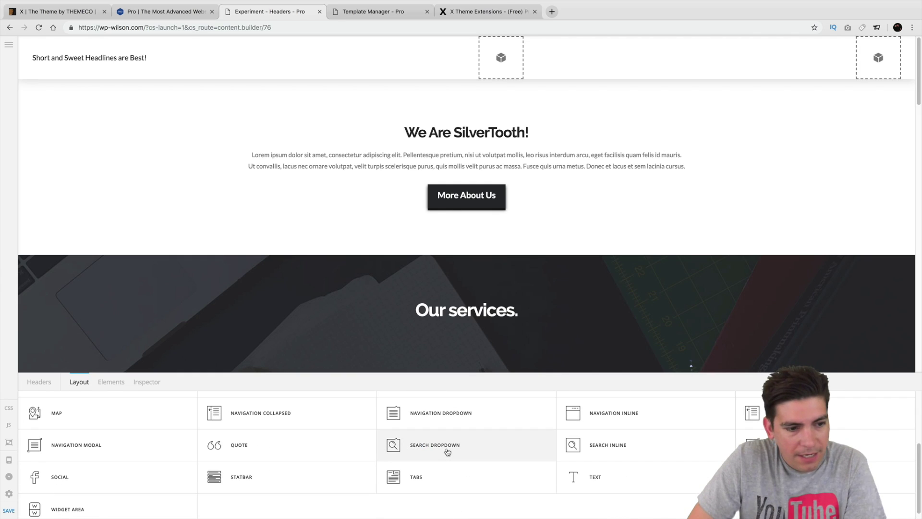
left_click(61, 476)
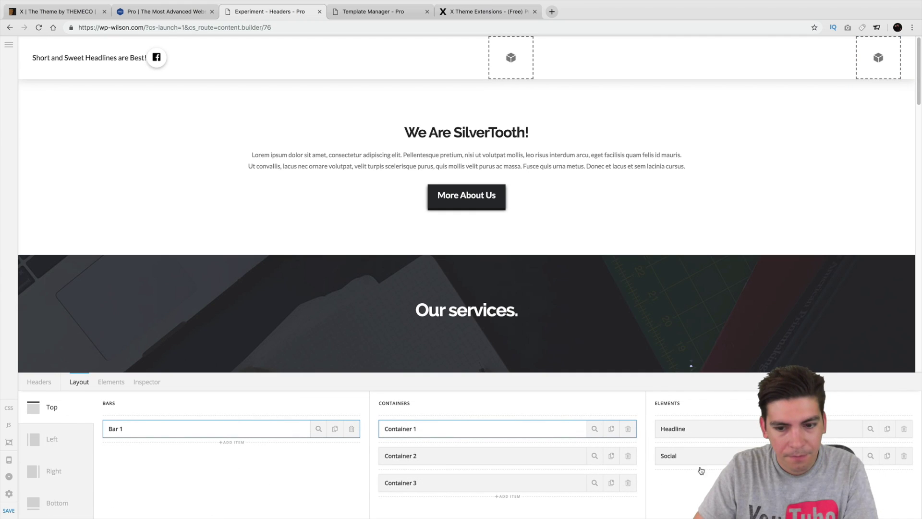
left_click_drag(700, 459, 702, 425)
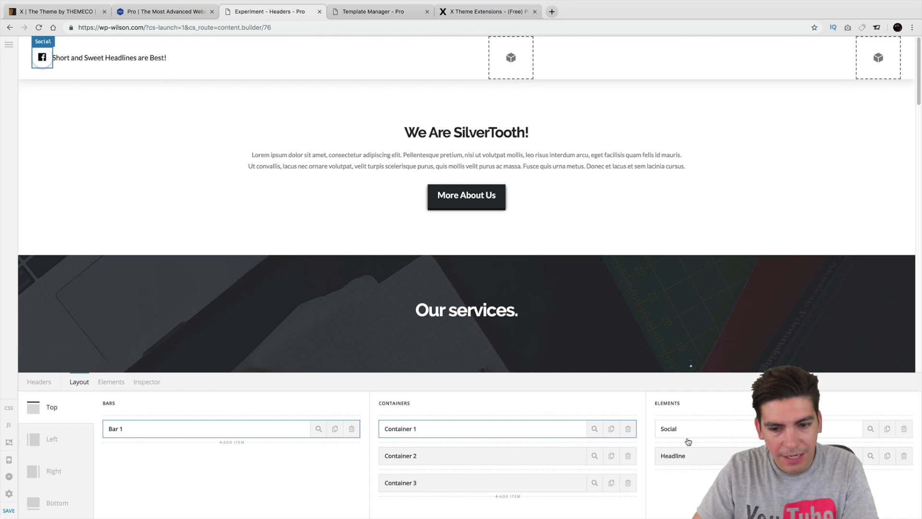
Add a Text and a Social element to Container 2 and move Social ahead of Text.
left_click(472, 459)
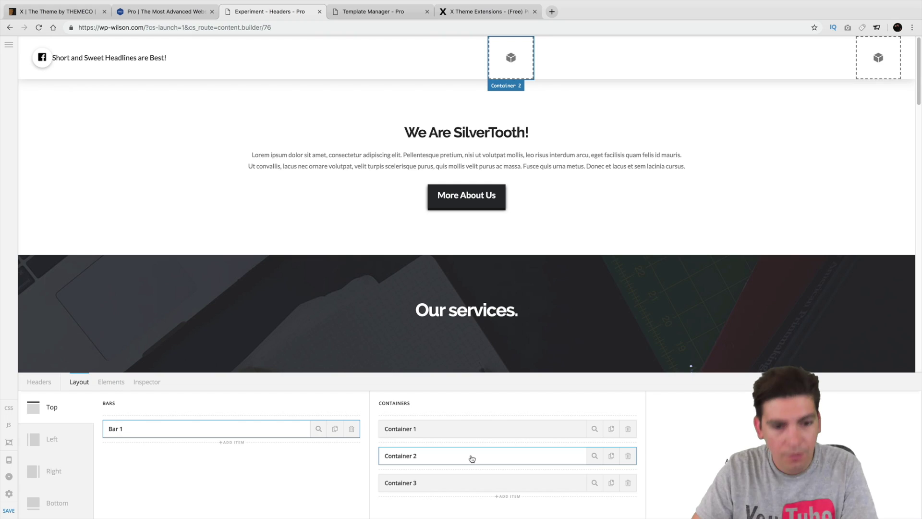
left_click(705, 452)
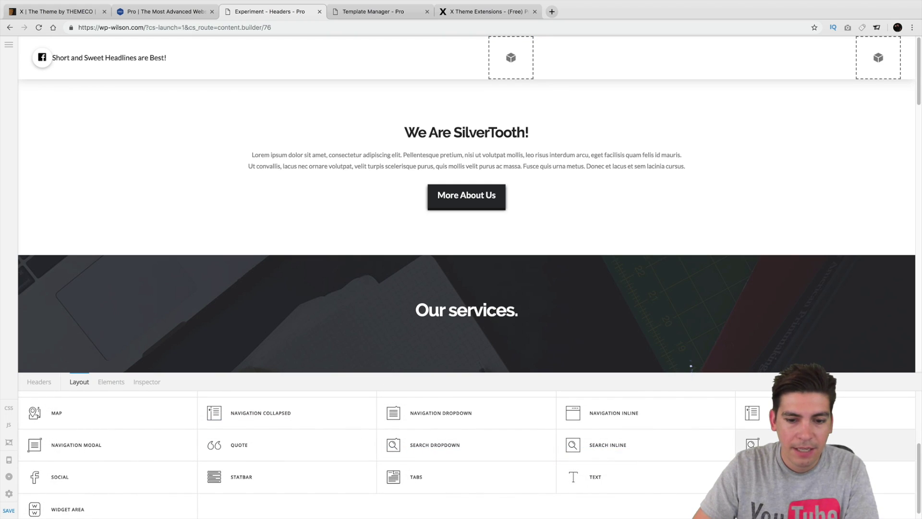
left_click(604, 484)
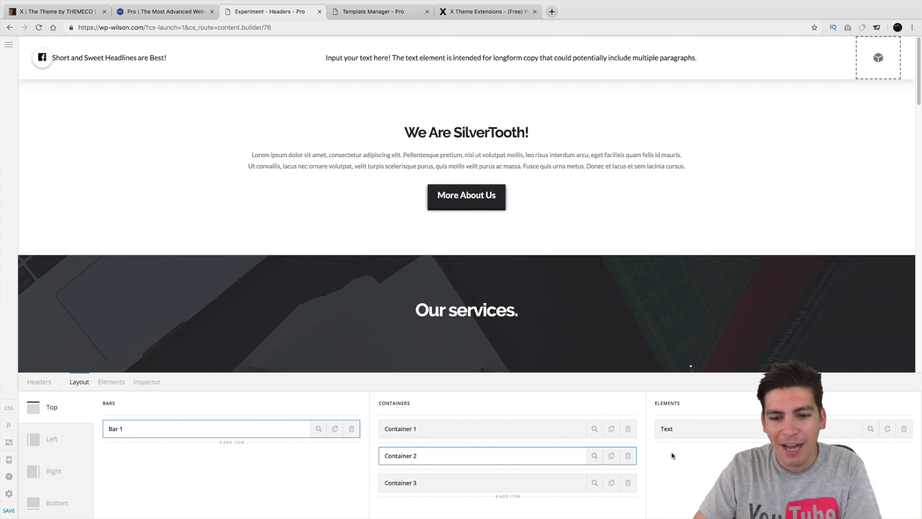
left_click(757, 443)
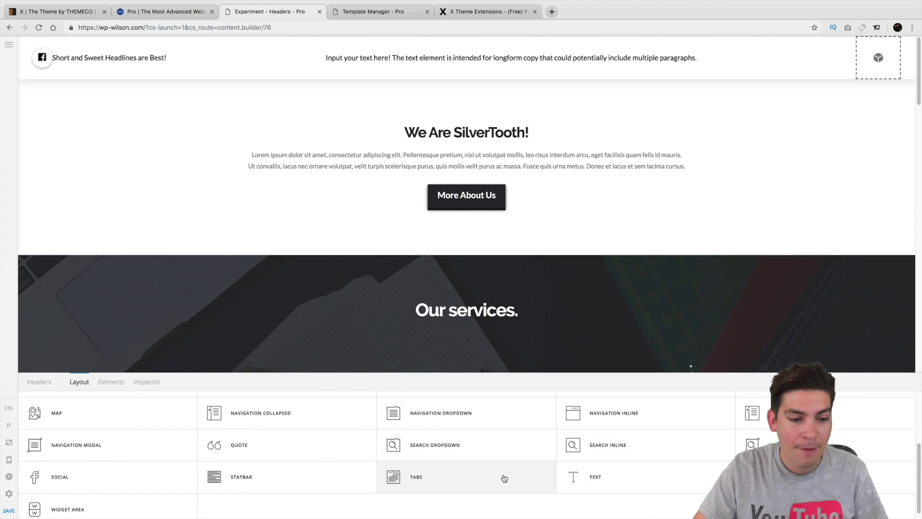
left_click(107, 479)
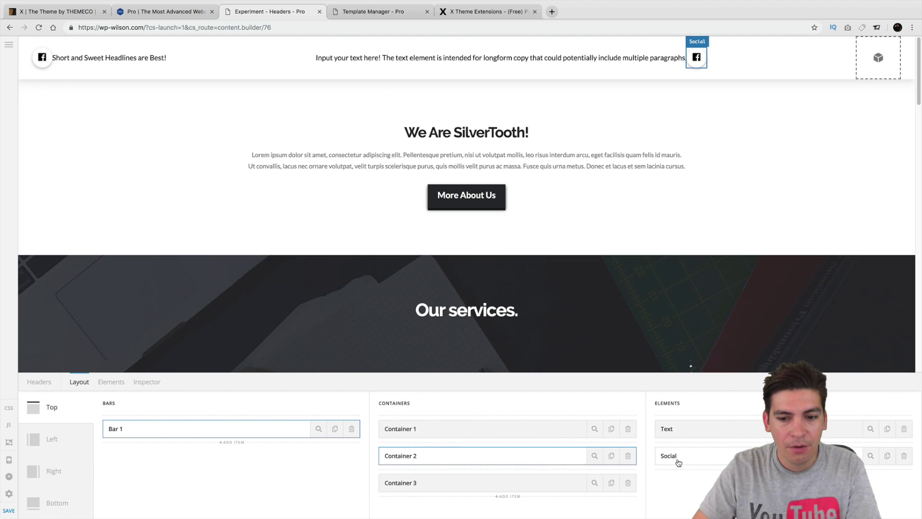
left_click_drag(674, 461, 681, 428)
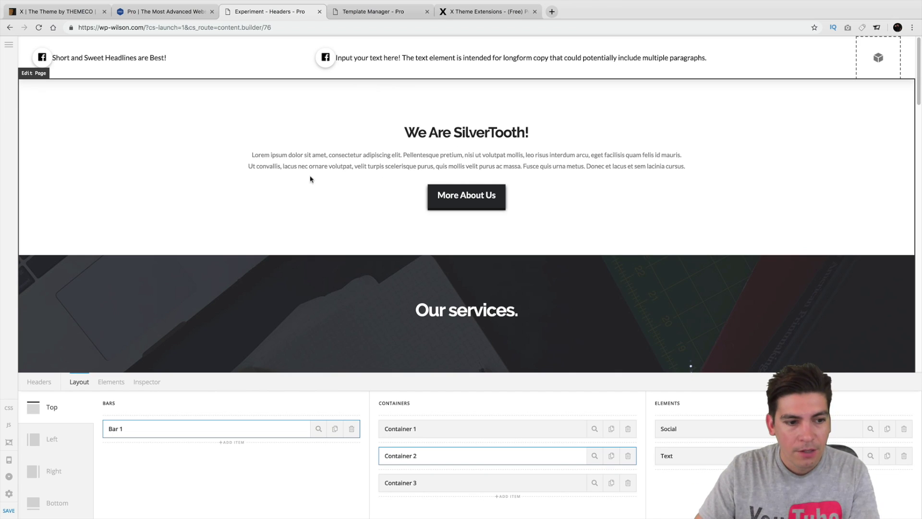
Save the header changes and return to the list of headers.
left_click(38, 381)
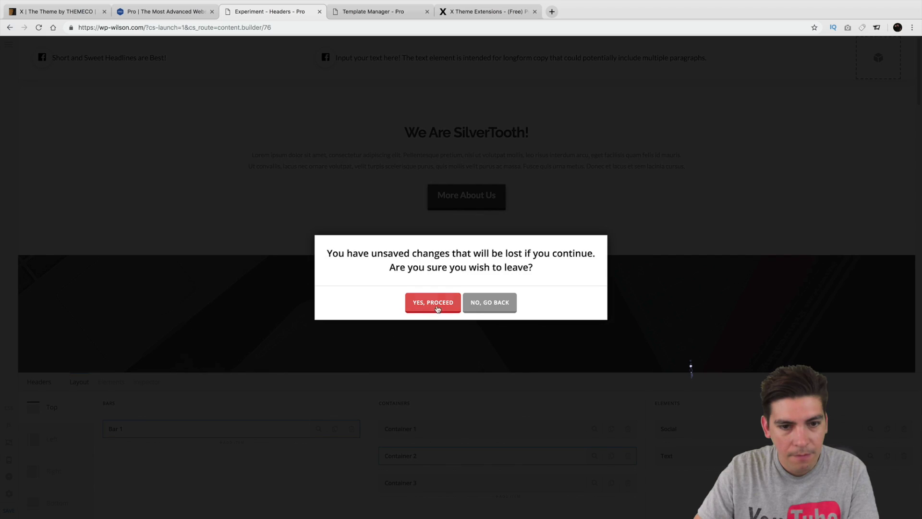
left_click(503, 304)
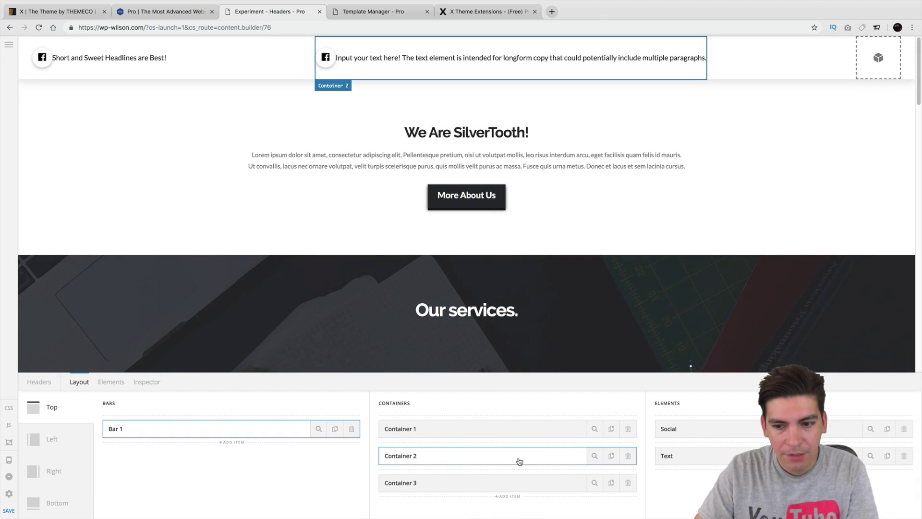
left_click(10, 512)
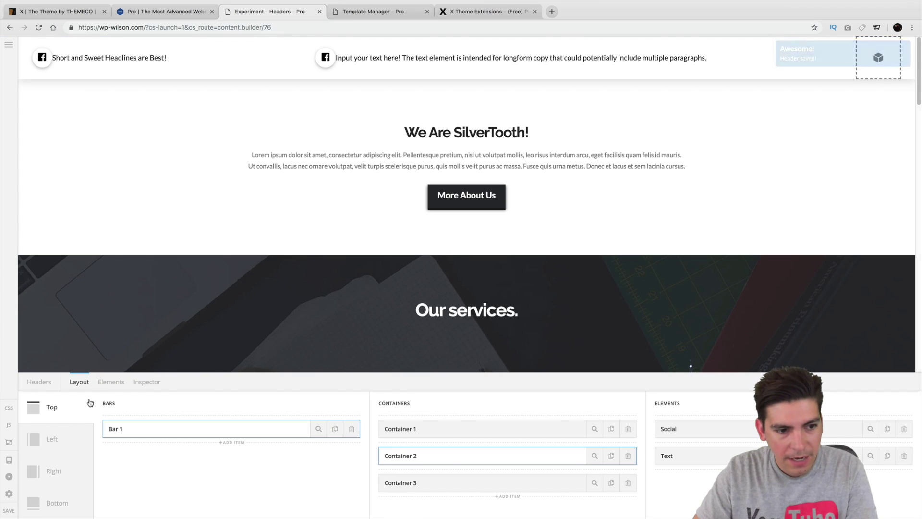
left_click(44, 383)
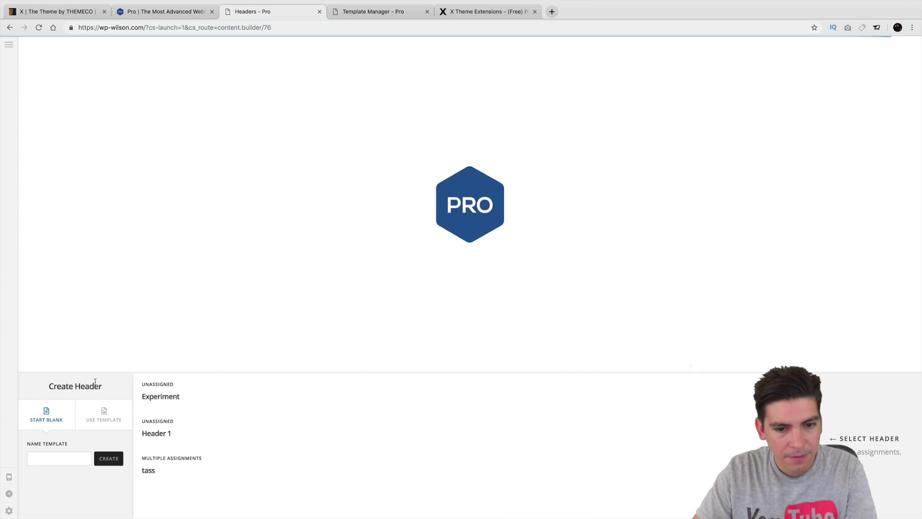
Assign the Experiment header to Sample Page and Get in touch, and remove the Sample Page assignment again.
left_click(212, 391)
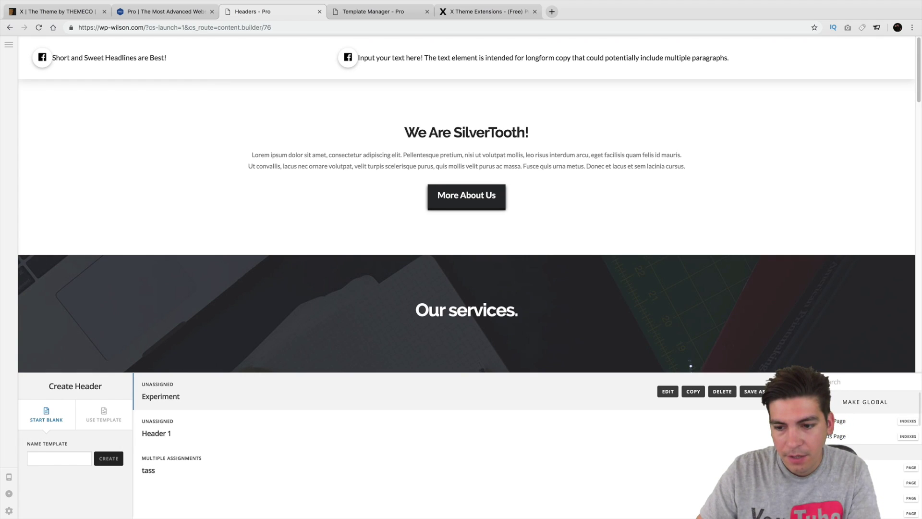
left_click(835, 482)
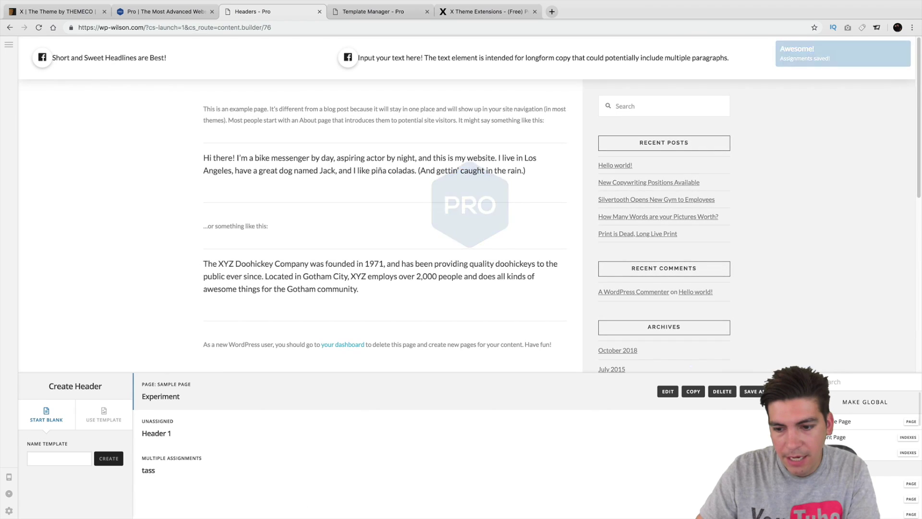
left_click(836, 483)
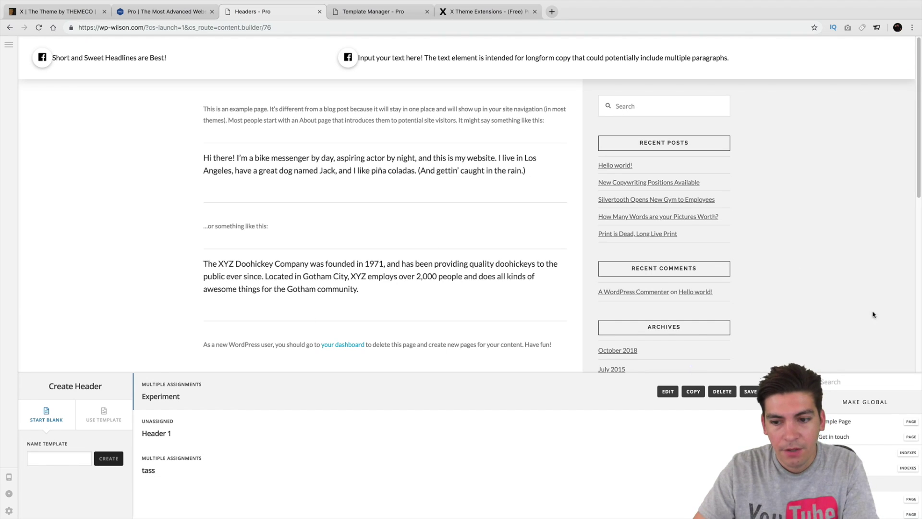
left_click(841, 425)
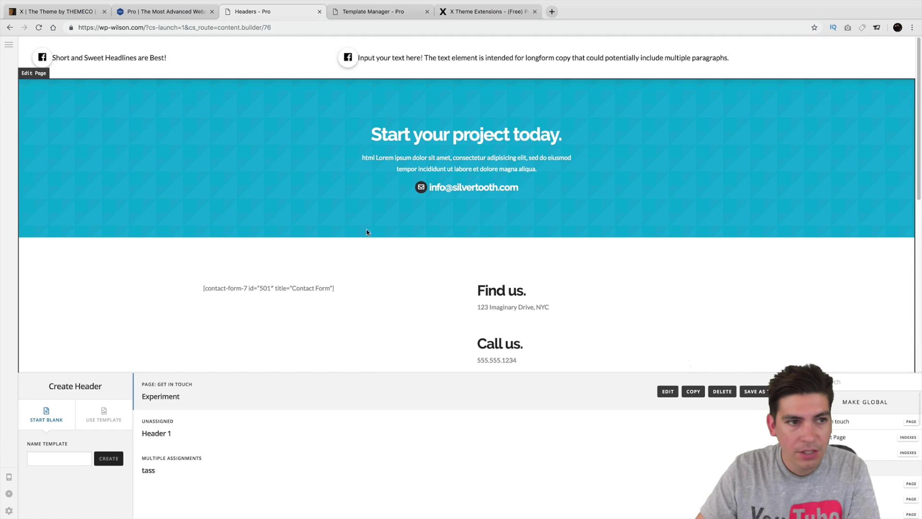
Exit to the WordPress dashboard and view the live Get in touch page from the list of all pages.
left_click(9, 44)
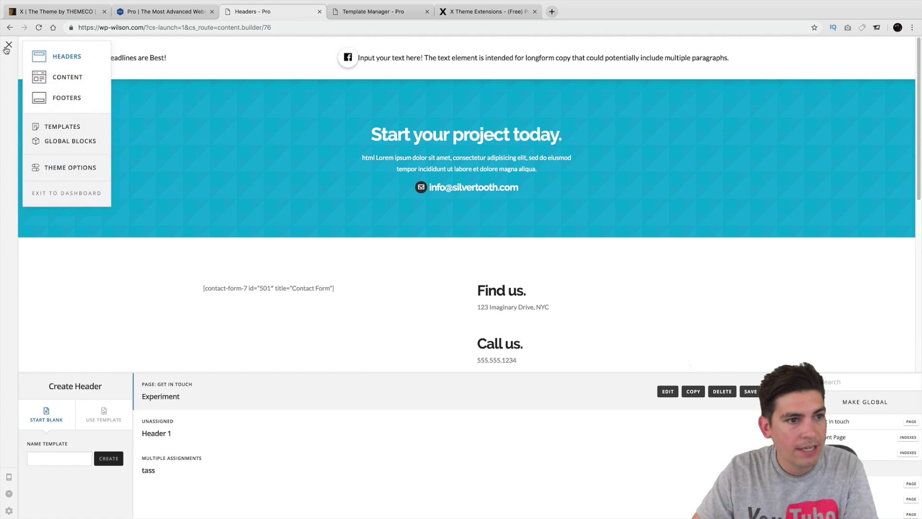
left_click(51, 165)
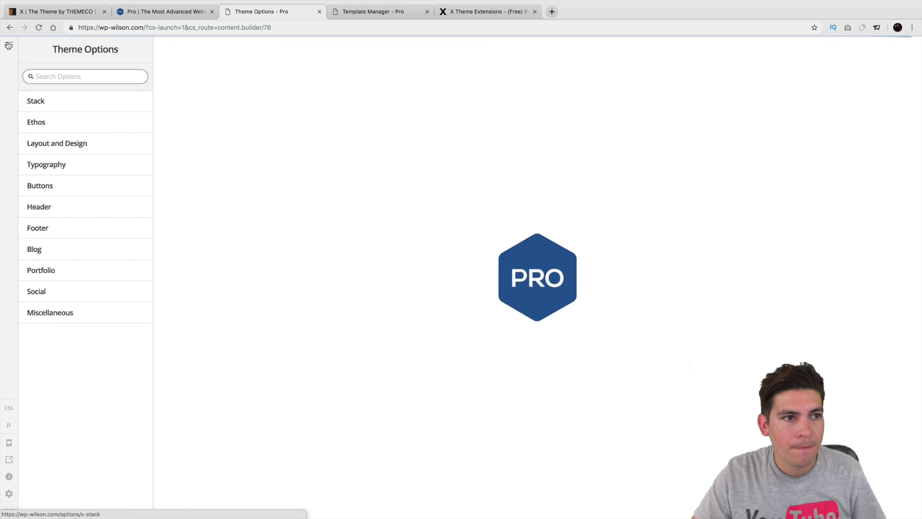
left_click(9, 45)
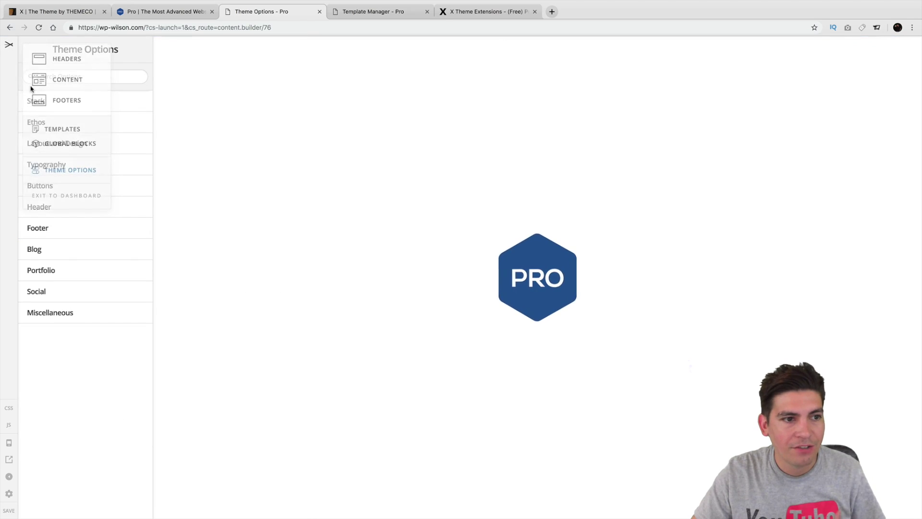
left_click(106, 198)
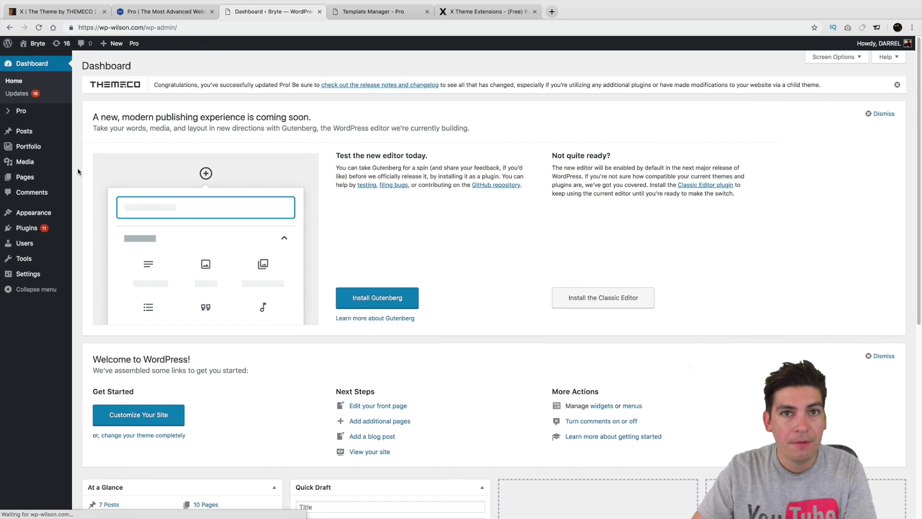
mouse_move(50, 181)
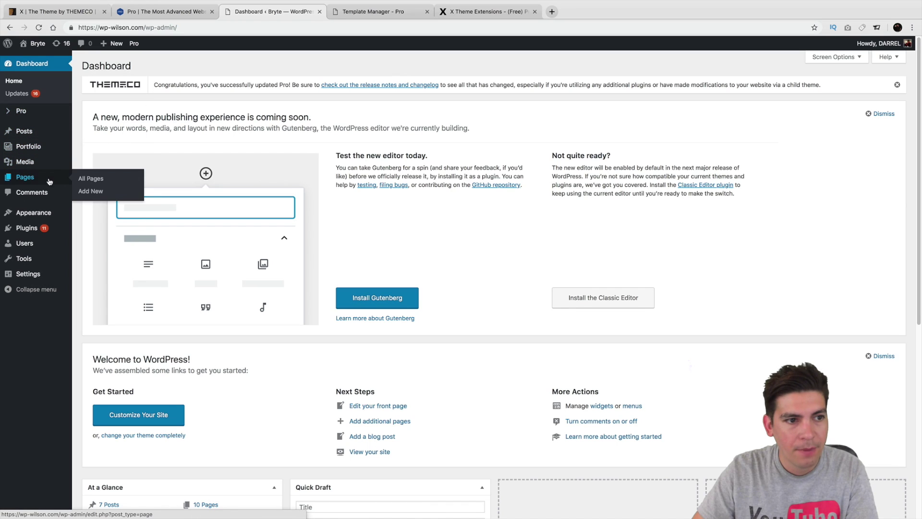
left_click(88, 181)
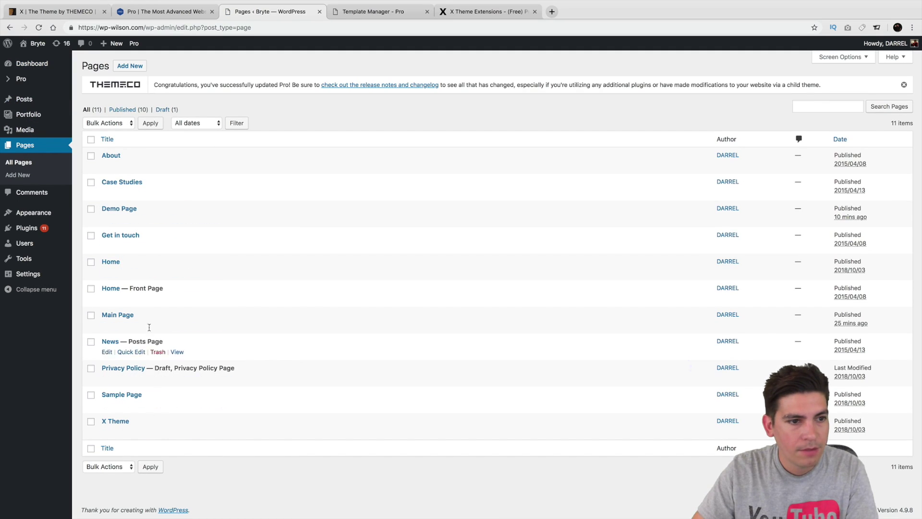
left_click(177, 246)
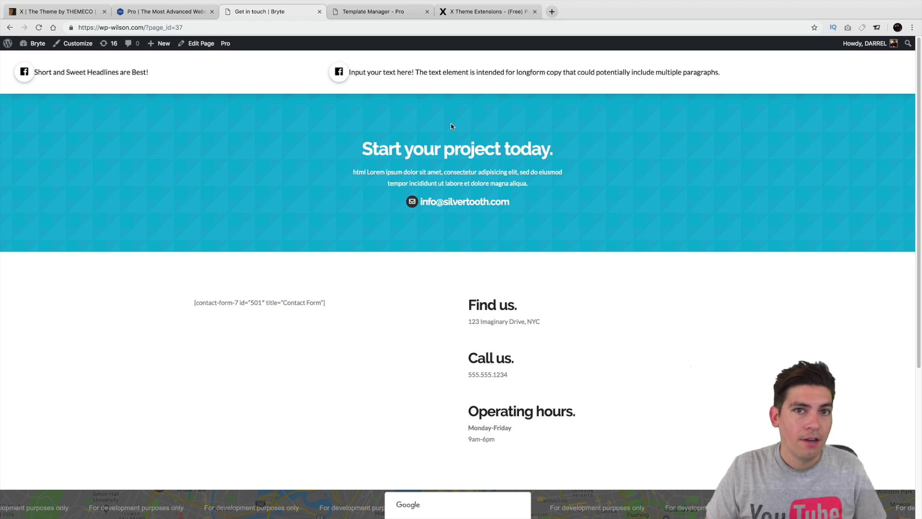
View the live About page from the pages list to compare its header, and briefly check its customizer options.
left_click(15, 27)
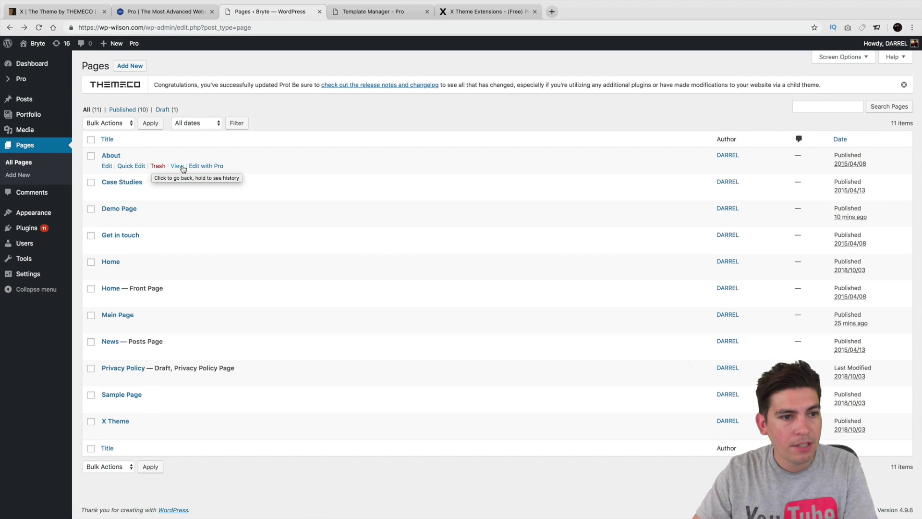
left_click(177, 166)
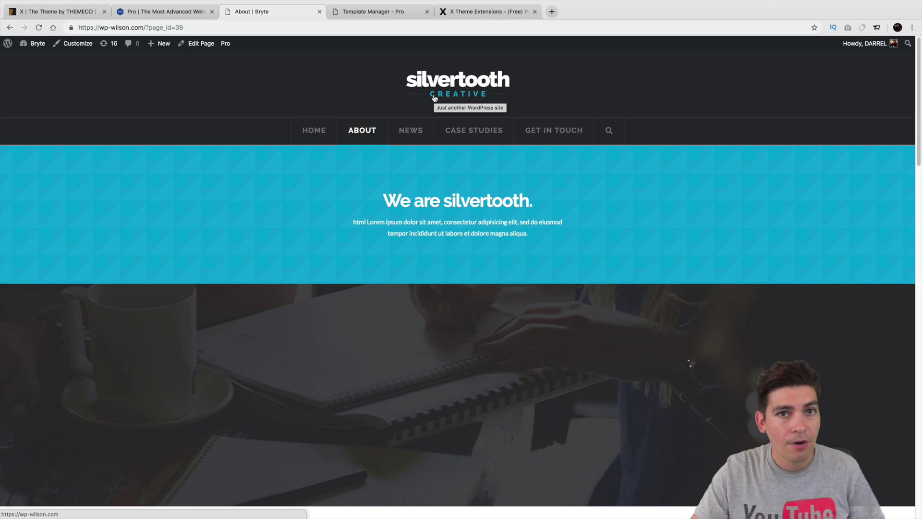
scroll(348, 205, "down", 10)
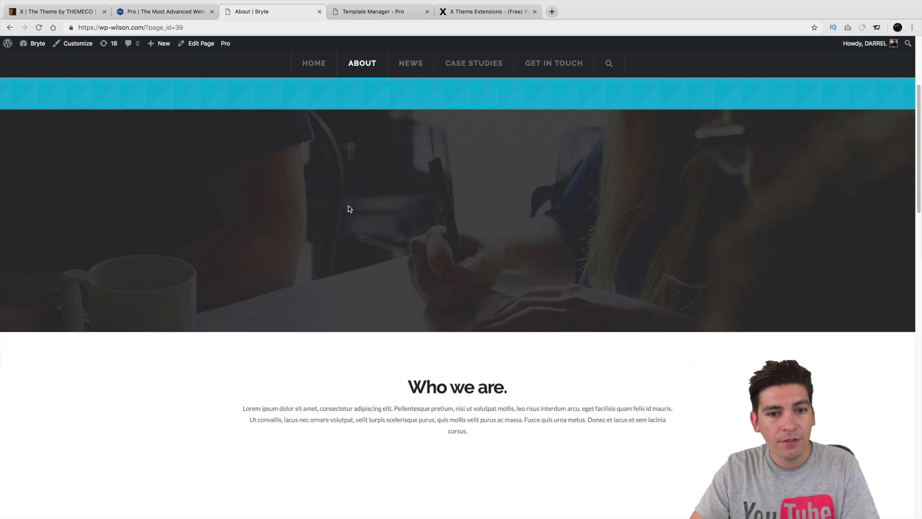
scroll(348, 207, "down", 3)
scroll(348, 206, "up", 12)
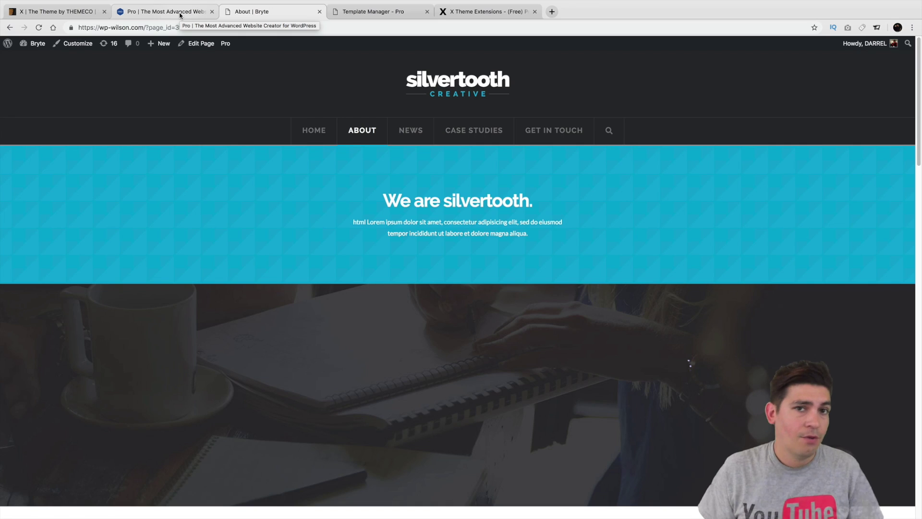
left_click(85, 45)
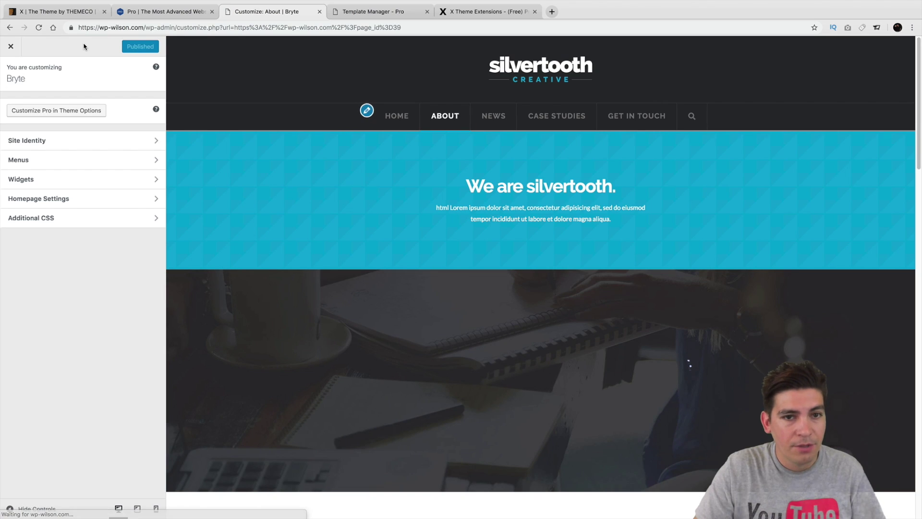
left_click(14, 48)
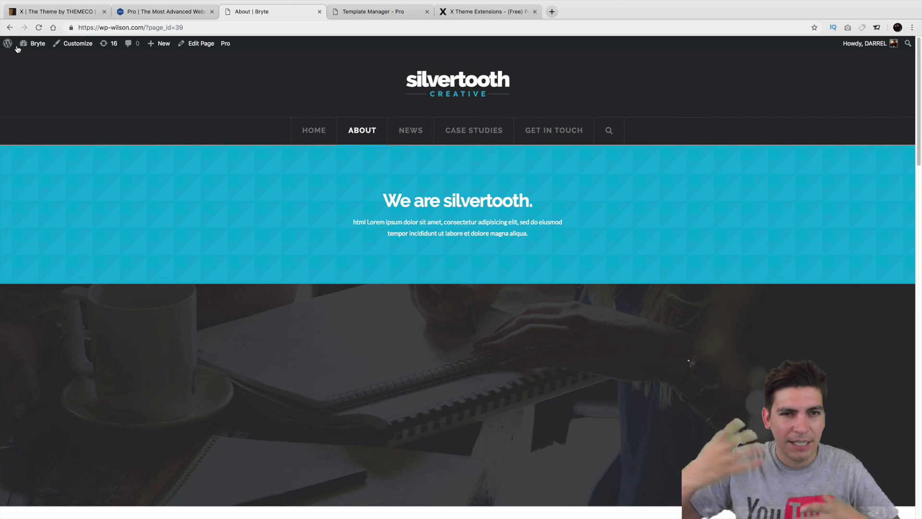
Open Pro's content list from the dashboard and preview the Demo Page, Get in touch, About and Case Studies pages.
mouse_move(20, 50)
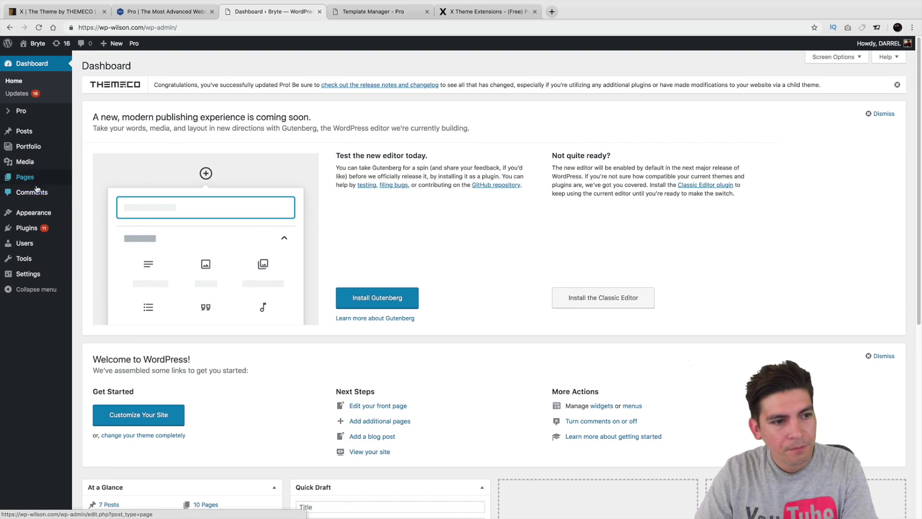
mouse_move(134, 44)
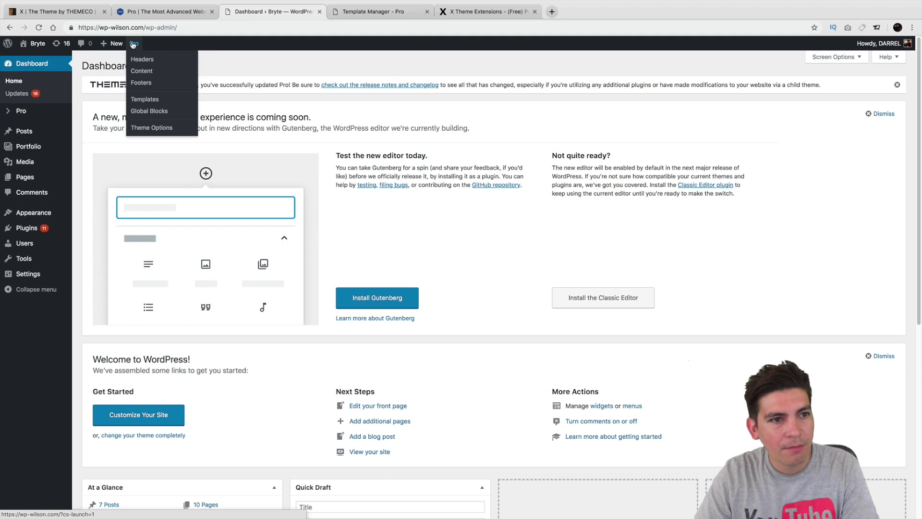
left_click(140, 73)
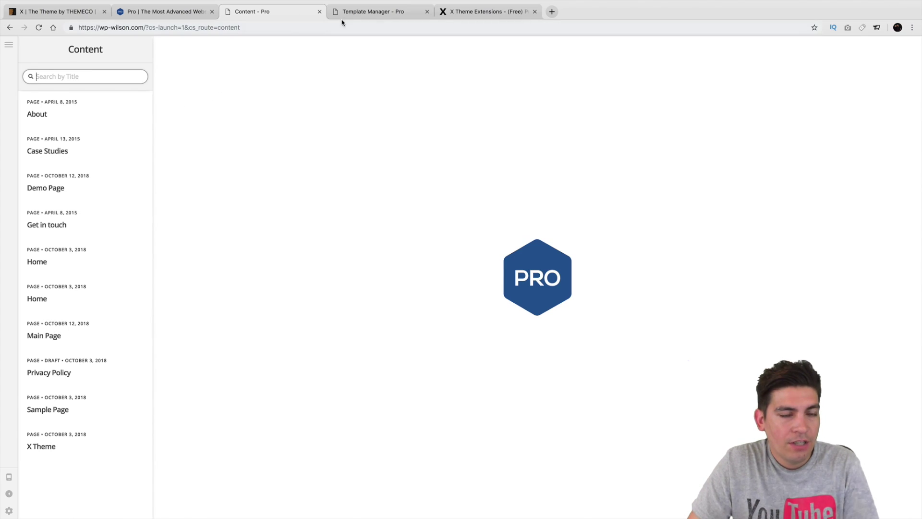
left_click(72, 169)
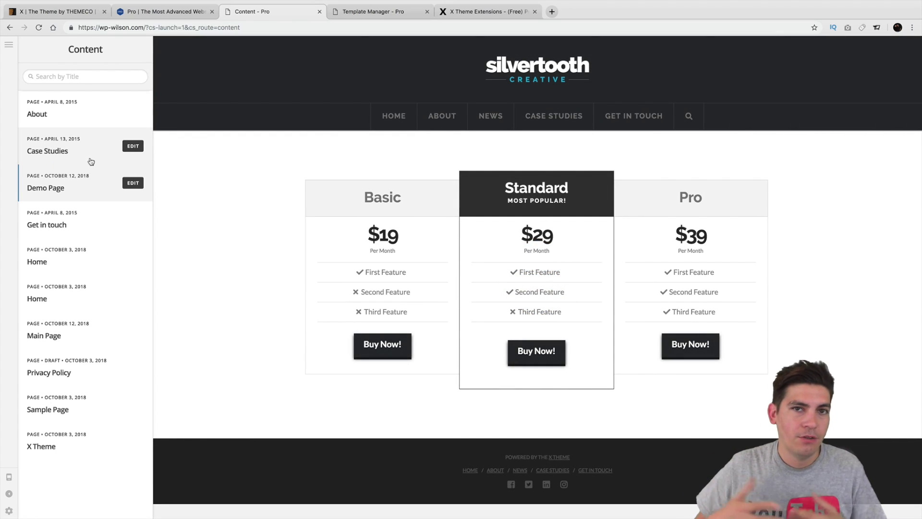
left_click(87, 222)
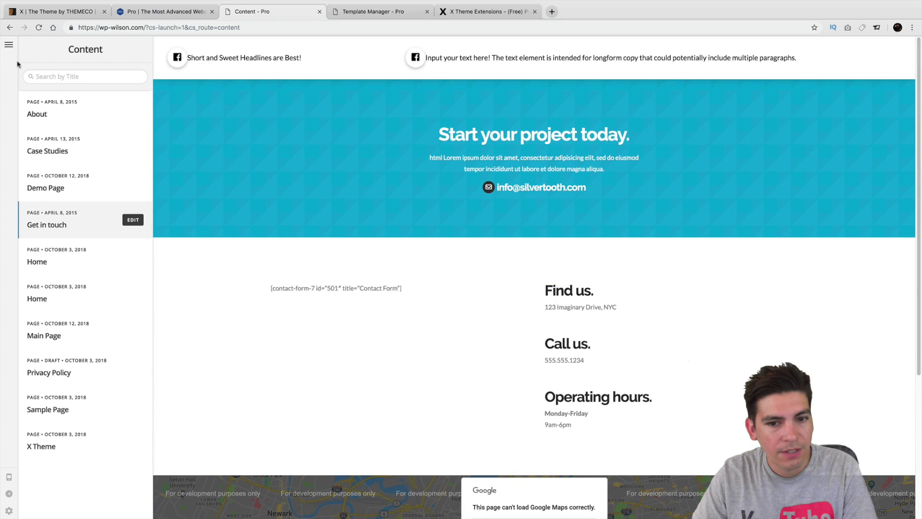
left_click(57, 111)
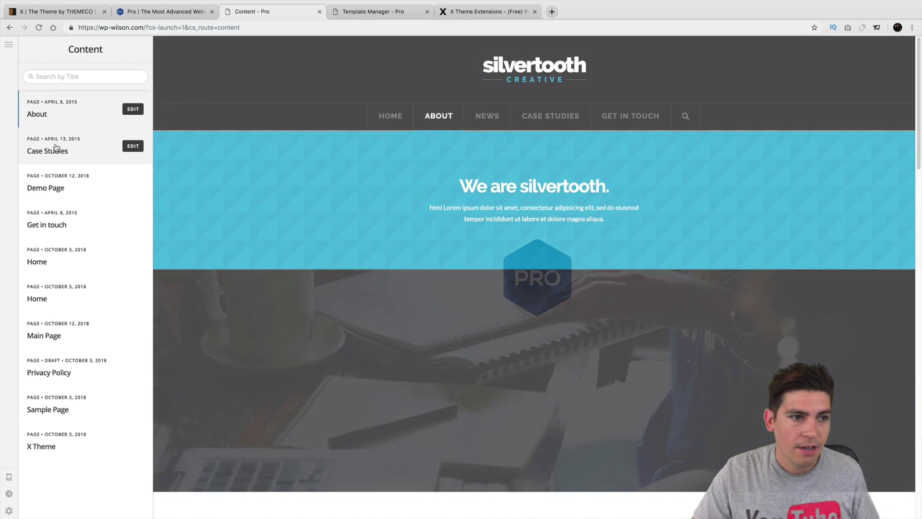
left_click(56, 148)
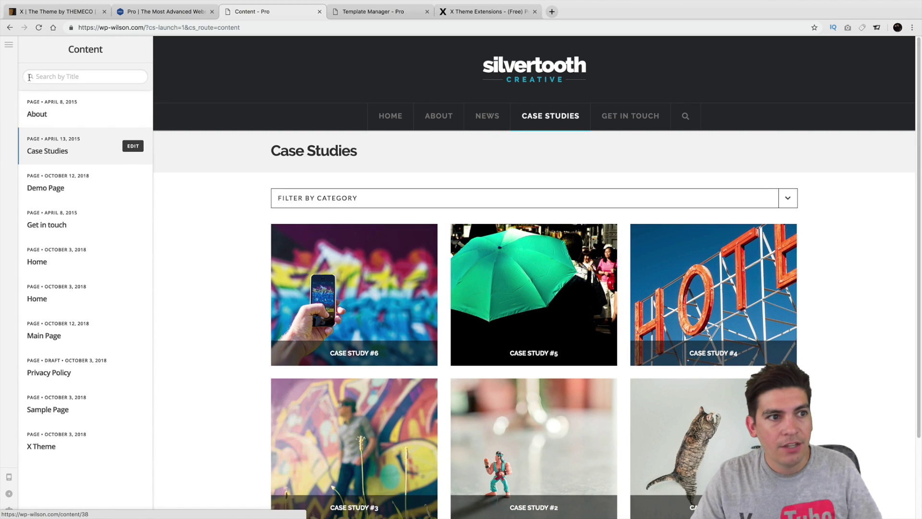
Open the theme options and review the Ethos settings.
left_click(9, 46)
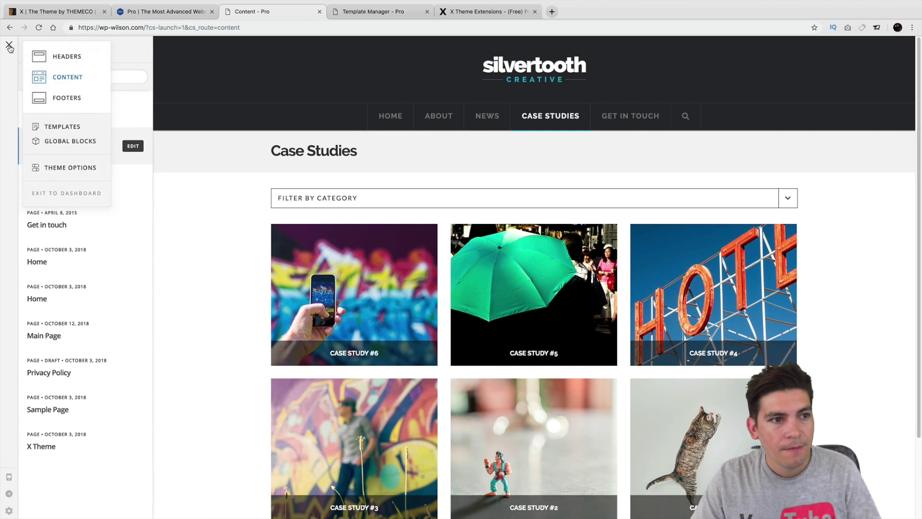
left_click(73, 168)
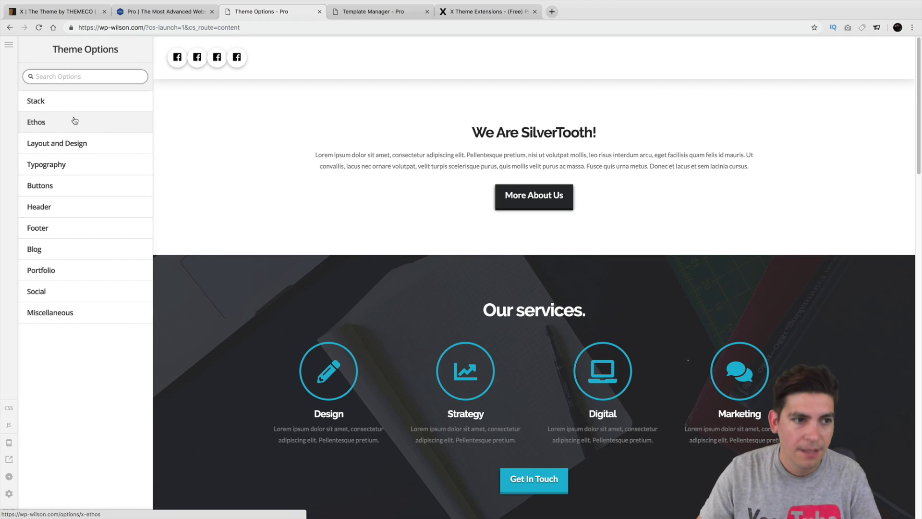
left_click(74, 121)
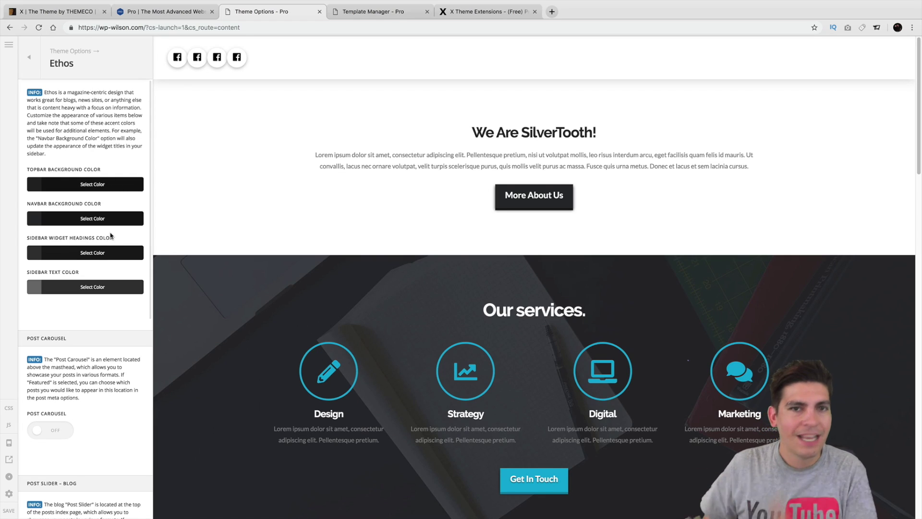
left_click(29, 57)
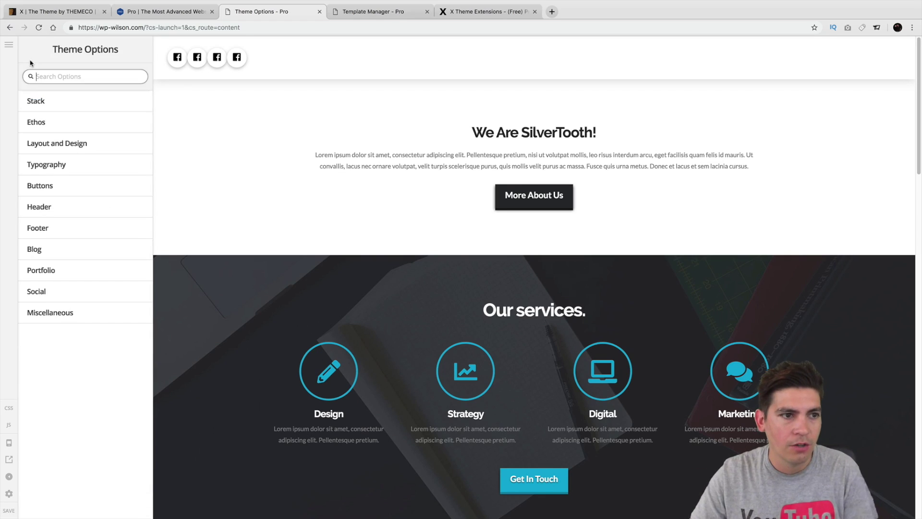
Try the Icon stack in the theme options and switch the stack to Renew.
left_click(34, 98)
left_click(57, 153)
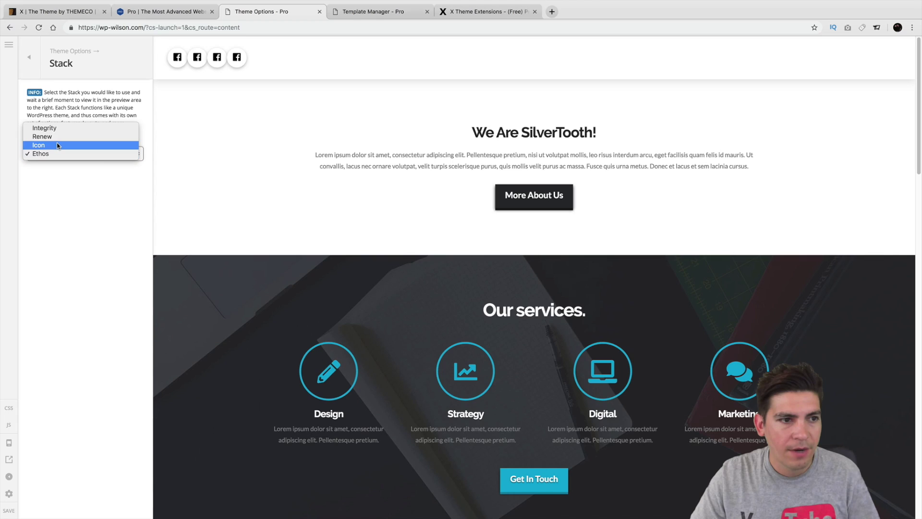
left_click(57, 144)
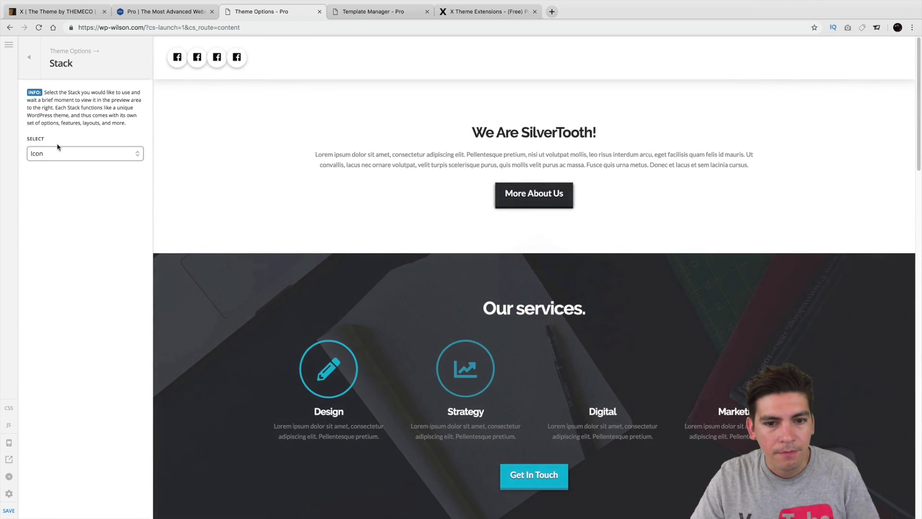
left_click(84, 154)
left_click(85, 146)
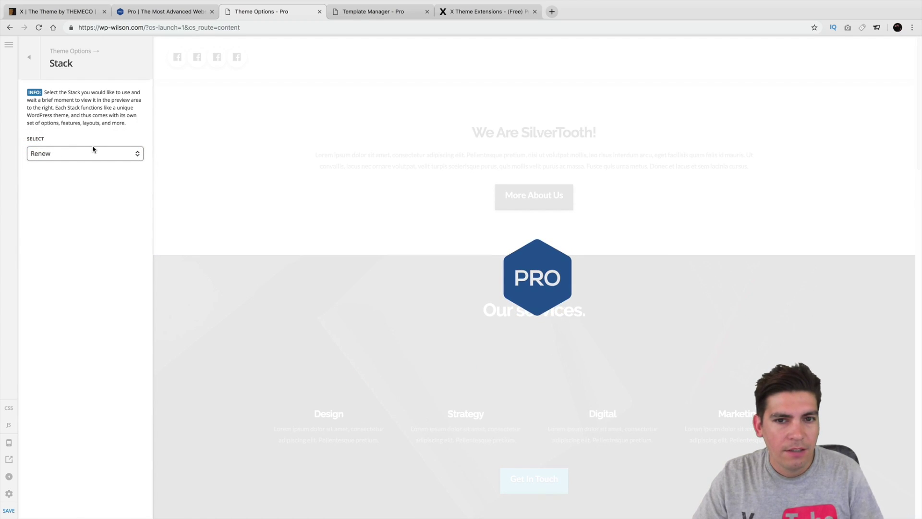
Look through the homepage preview with the Renew stack applied, down to the footer.
scroll(252, 261, "down", 3)
scroll(252, 261, "down", 12)
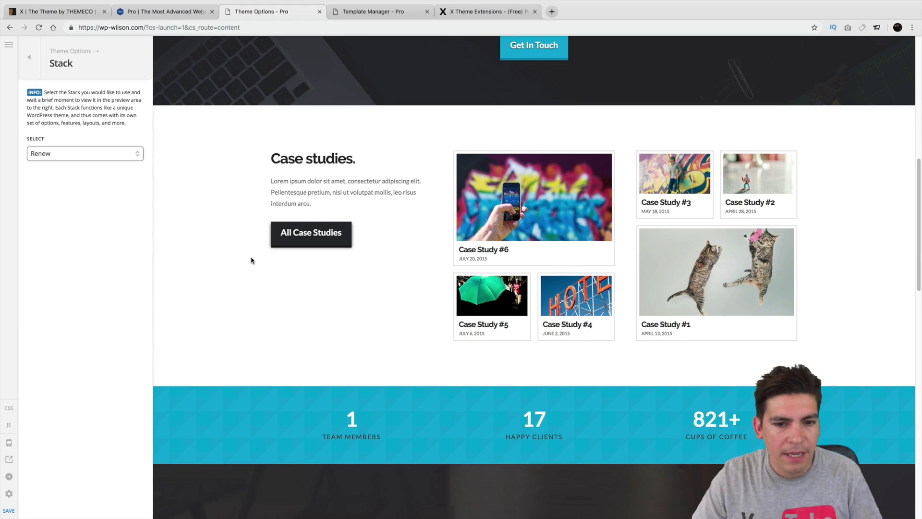
scroll(253, 261, "down", 10)
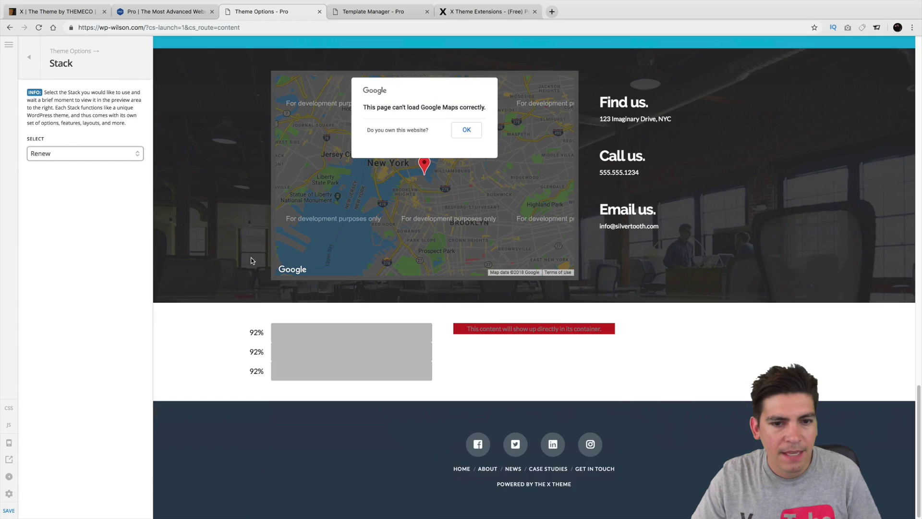
scroll(251, 259, "up", 11)
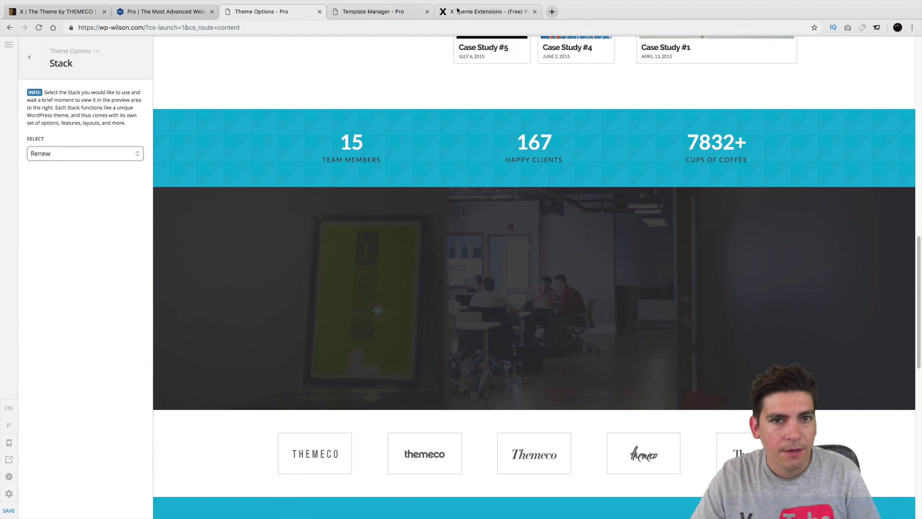
Open the X theme's live preview from its ThemeForest page and review the Icon and Ethos stack descriptions.
left_click(74, 10)
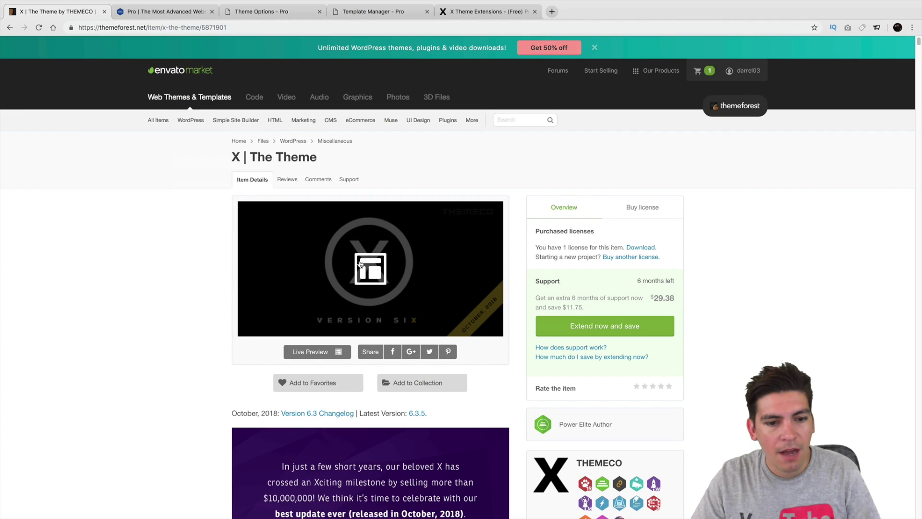
left_click(365, 257)
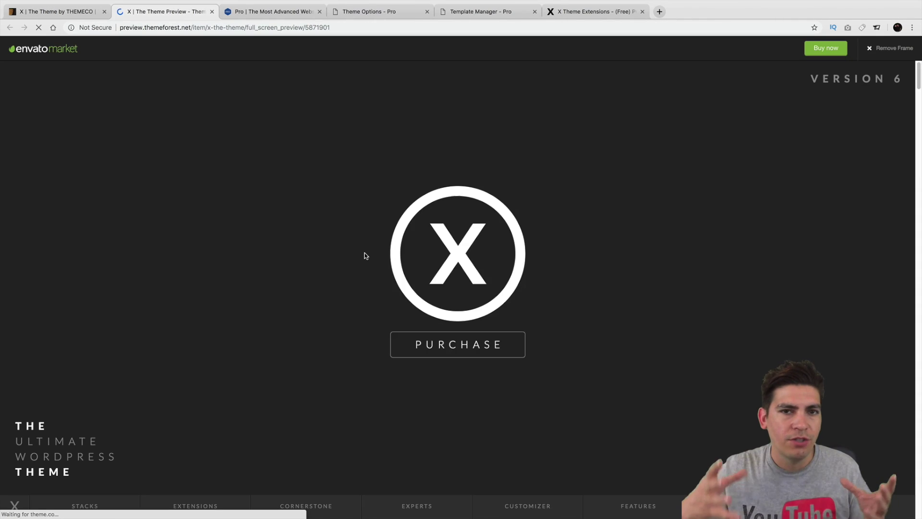
scroll(365, 254, "down", 10)
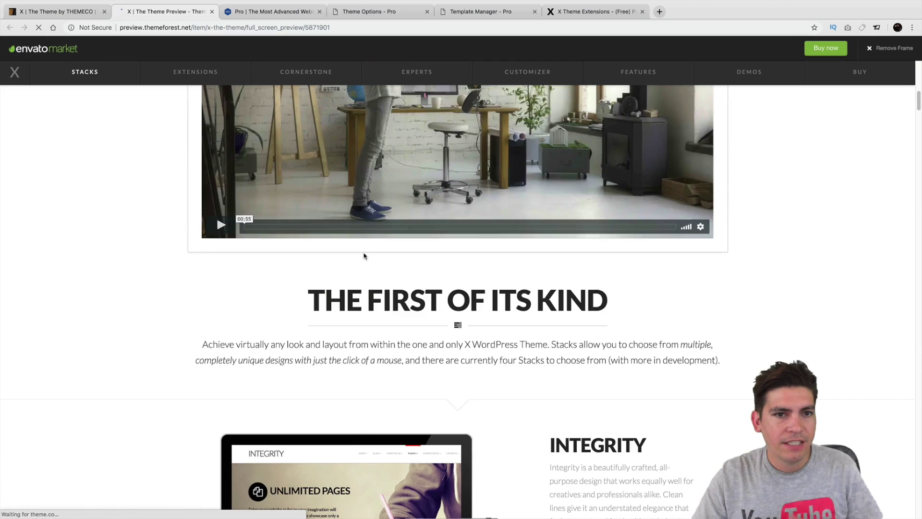
scroll(364, 256, "down", 6)
scroll(364, 254, "down", 12)
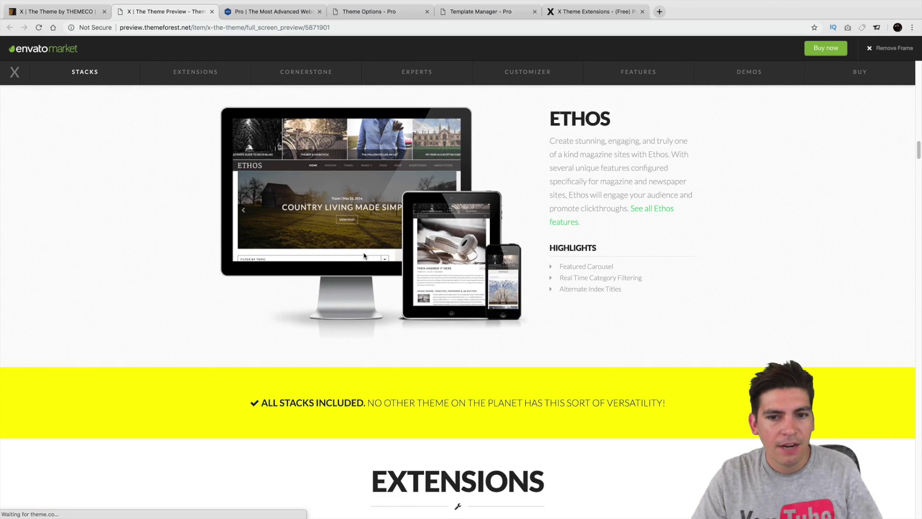
scroll(364, 252, "up", 3)
scroll(365, 254, "up", 4)
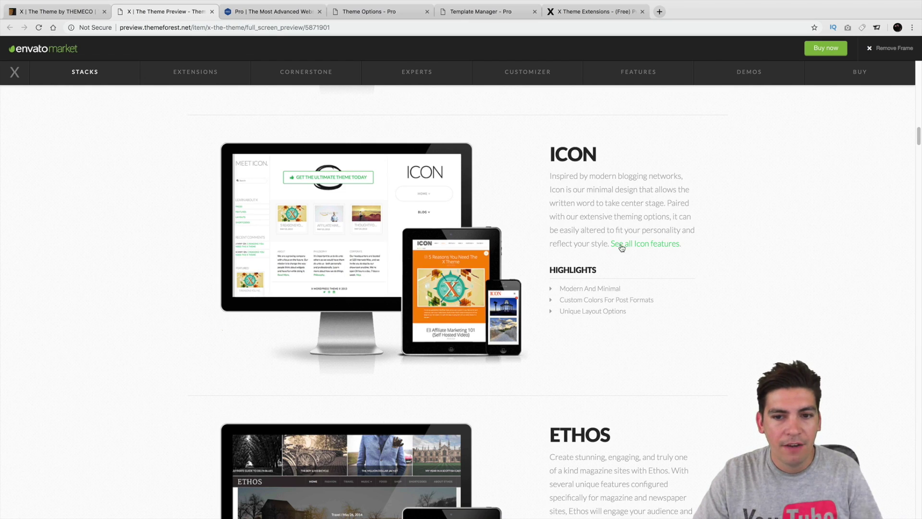
scroll(622, 245, "down", 8)
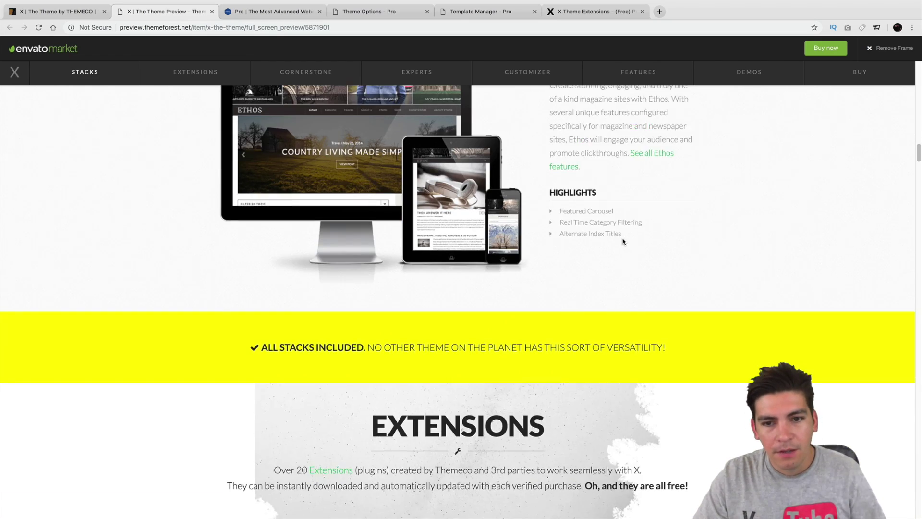
scroll(623, 241, "up", 2)
double_click(595, 141)
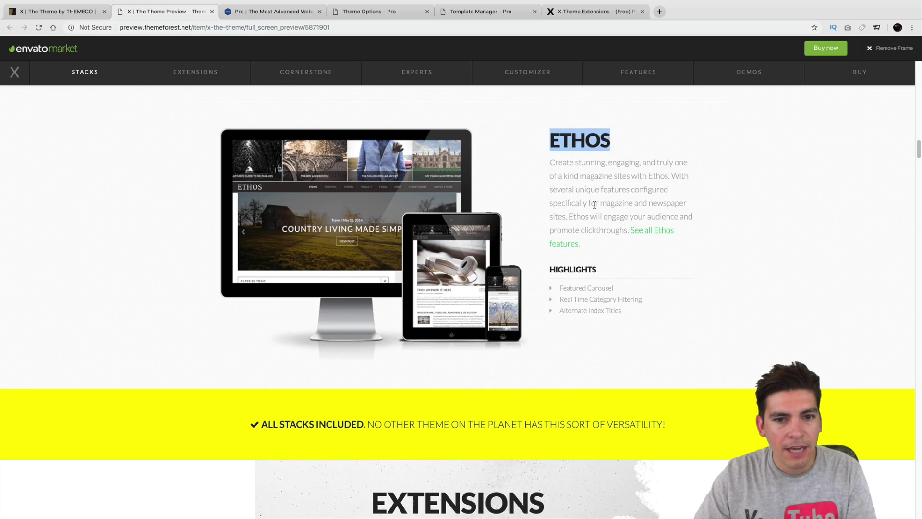
Review the experts, customization and features sections of the X preview page, ending at its standard demos list.
scroll(596, 199, "down", 13)
scroll(593, 200, "down", 20)
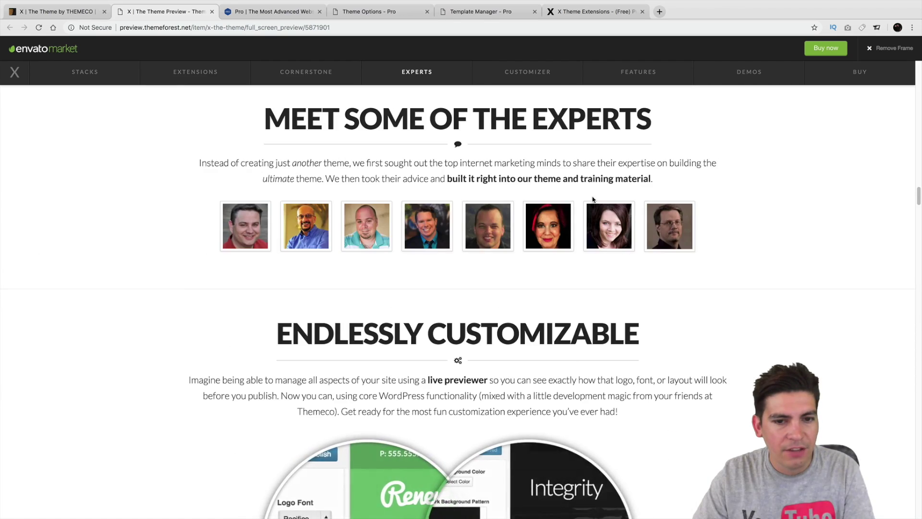
scroll(551, 201, "down", 20)
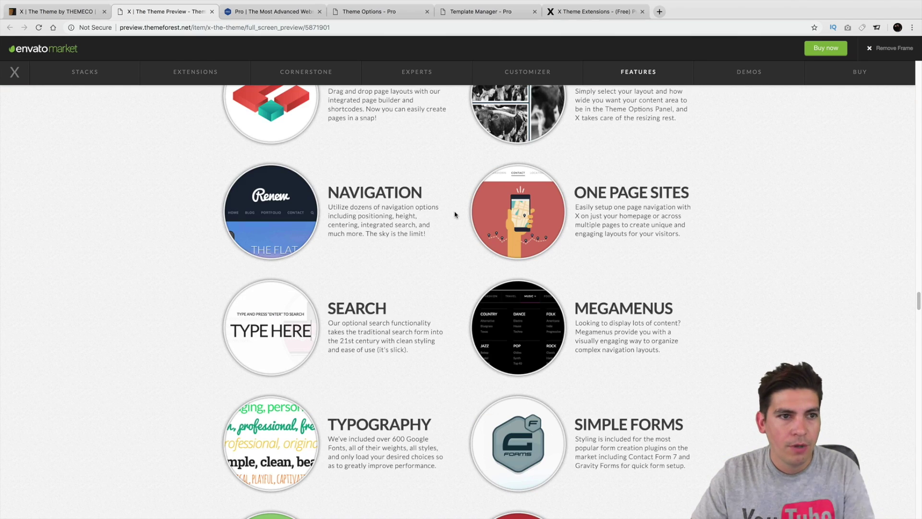
scroll(455, 214, "down", 10)
left_click(748, 73)
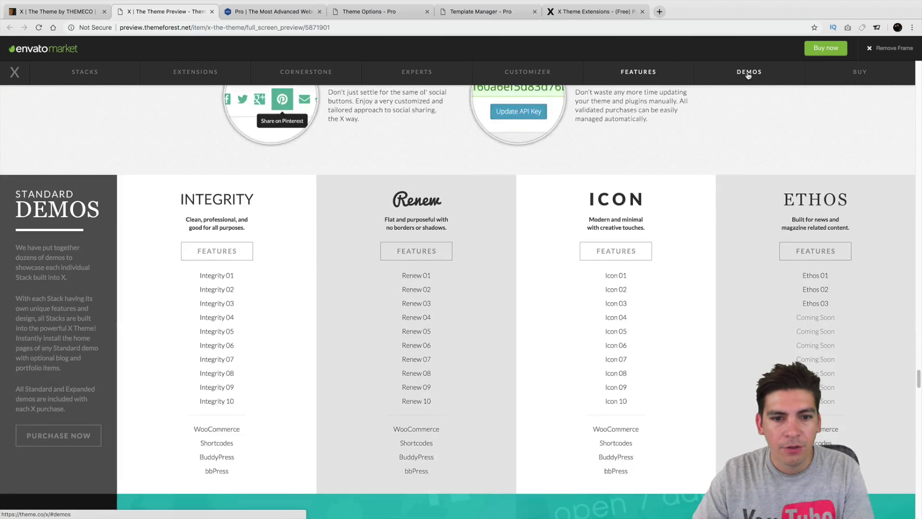
View the Integrity 01, Renew 01 and Icon 01 demos from the standard demos list to compare the stacks.
left_click(231, 185)
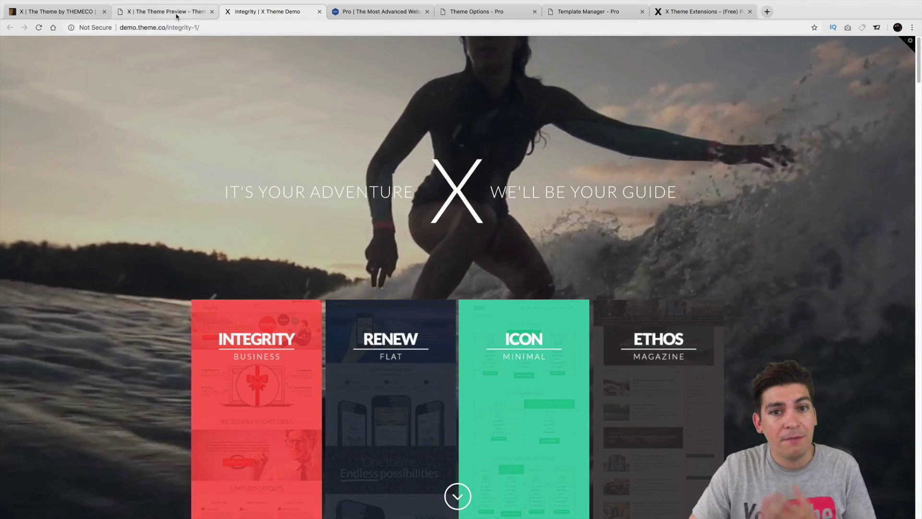
left_click(166, 11)
left_click(425, 190)
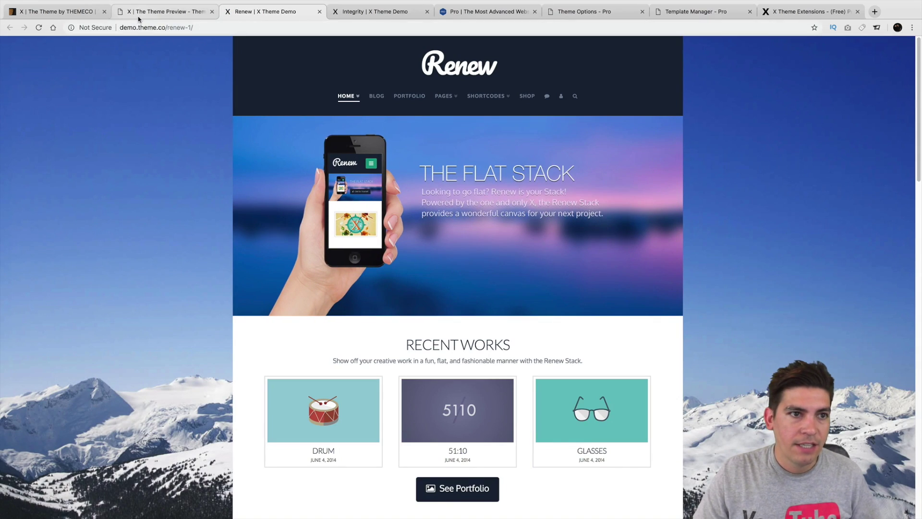
left_click(163, 12)
left_click(608, 189)
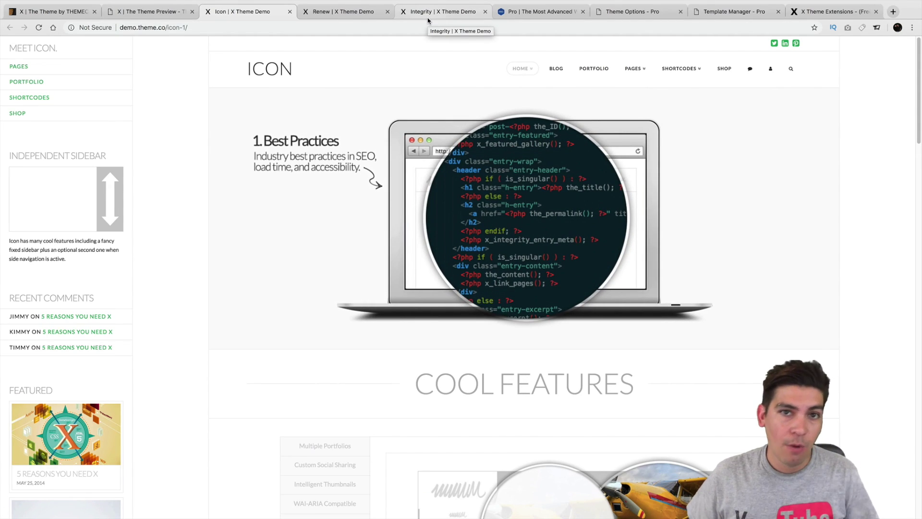
left_click(336, 16)
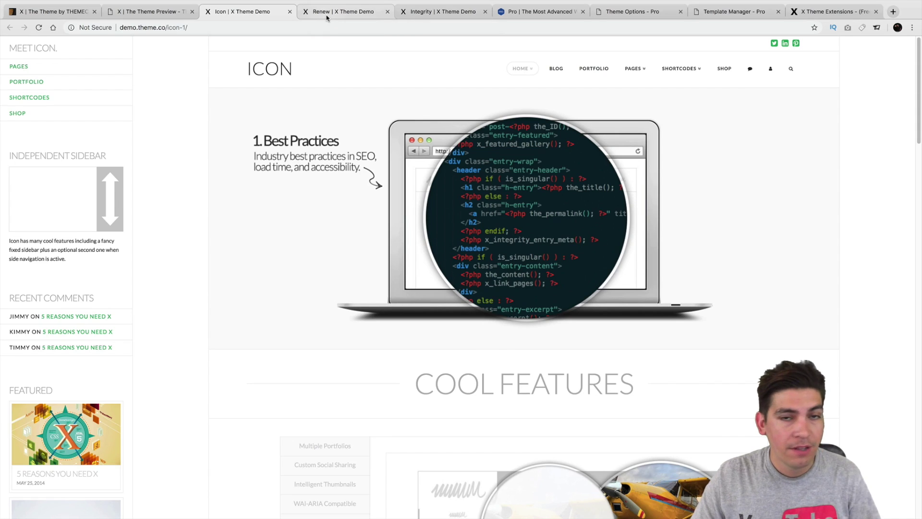
left_click(292, 11)
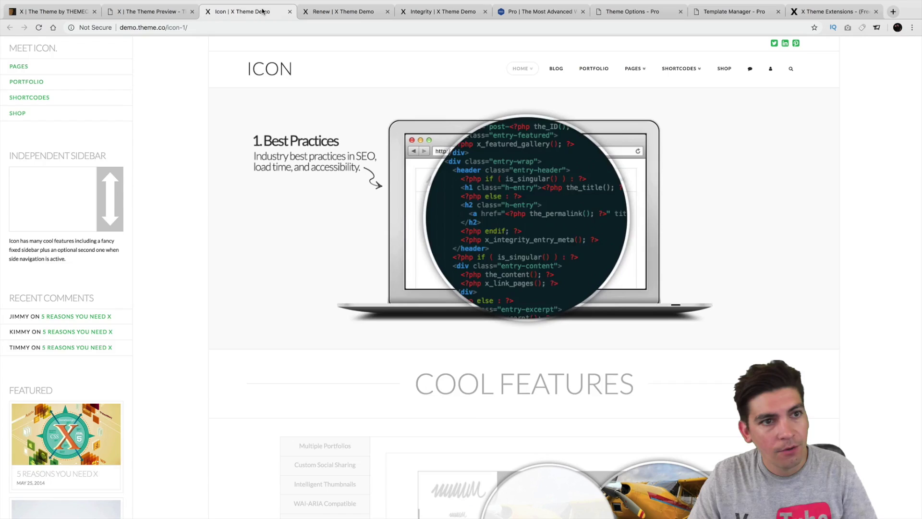
View the Integrity 02 demo from the standard demos list and return to the list.
left_click(145, 12)
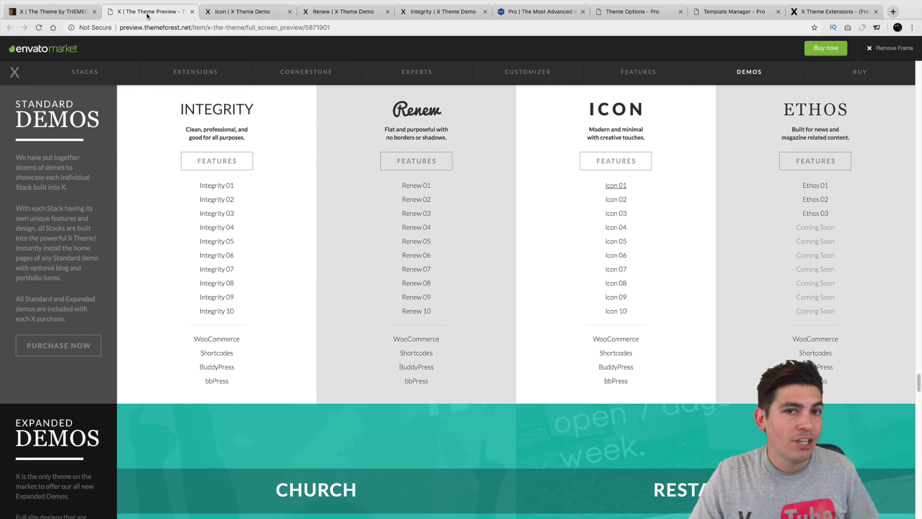
left_click(210, 204)
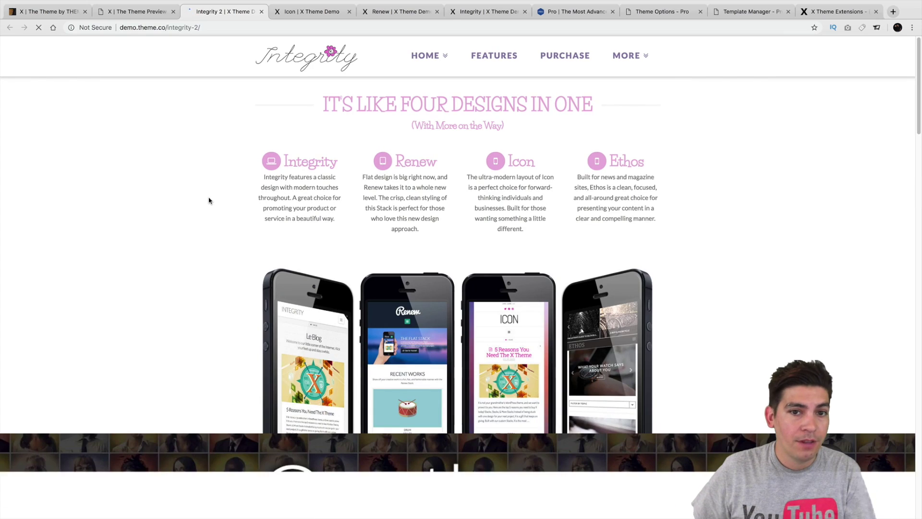
left_click(156, 13)
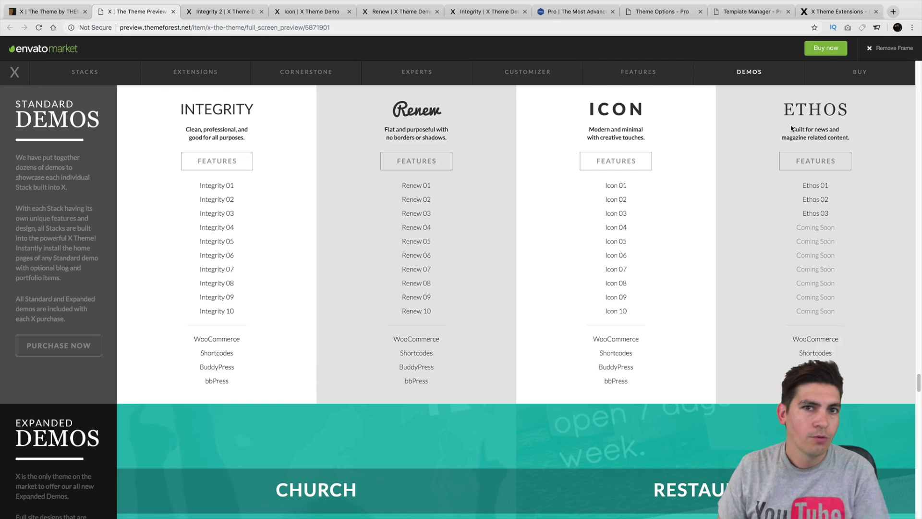
Review the X theme's ThemeForest item page down to the new features of version 6.3.
left_click(48, 12)
mouse_move(191, 120)
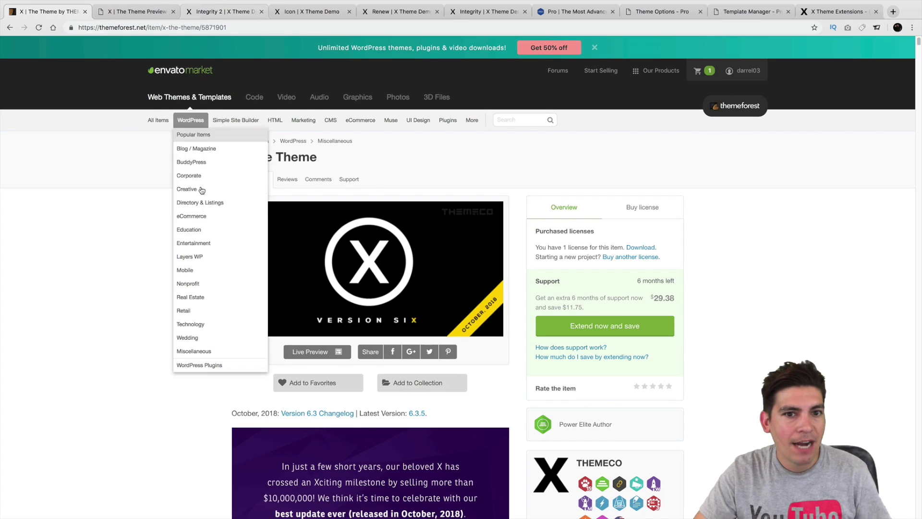
scroll(66, 299, "down", 8)
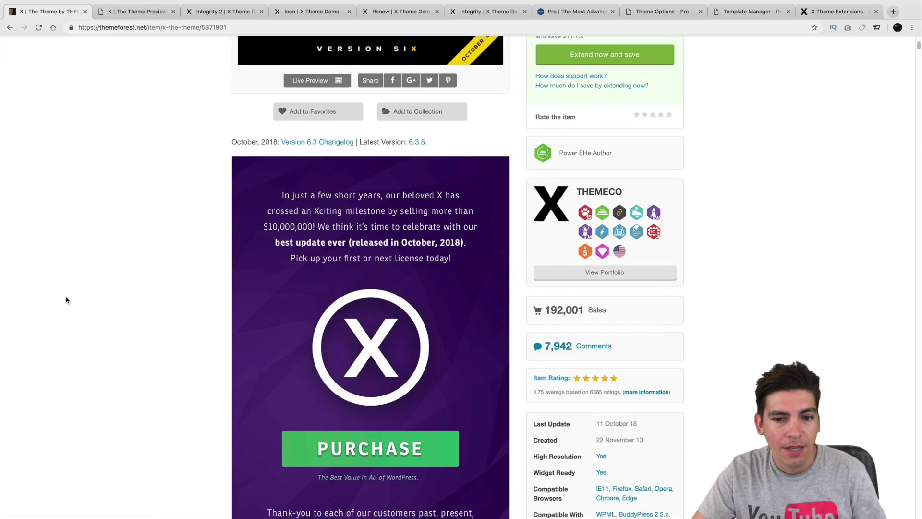
scroll(66, 298, "down", 8)
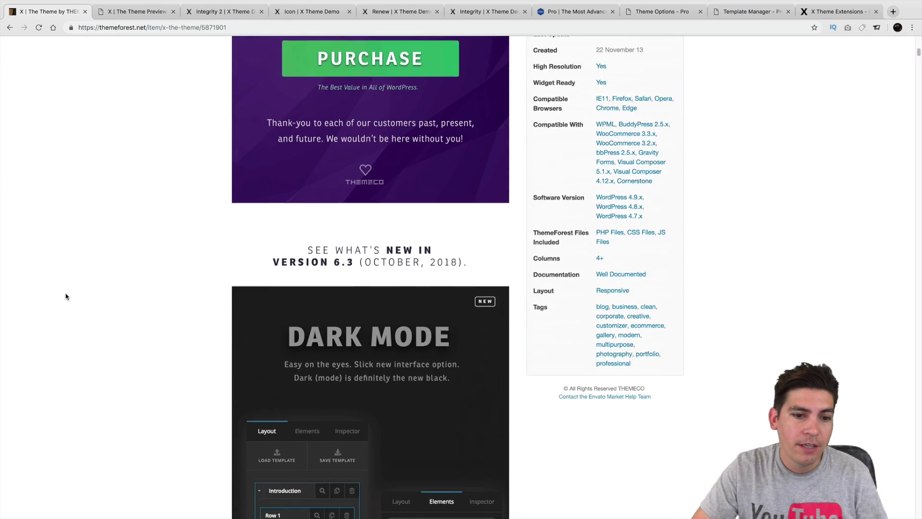
scroll(72, 297, "down", 2)
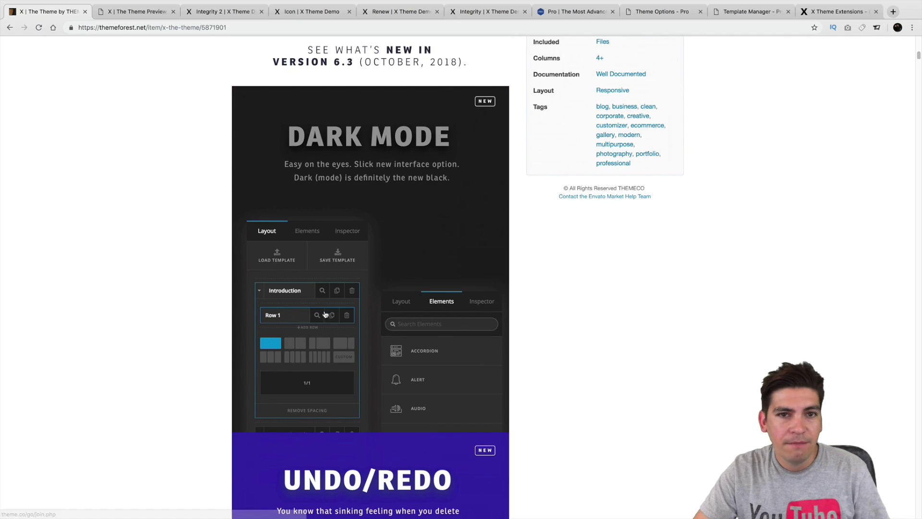
Return to the site's theme options and view the top of the Renew homepage preview.
left_click(677, 14)
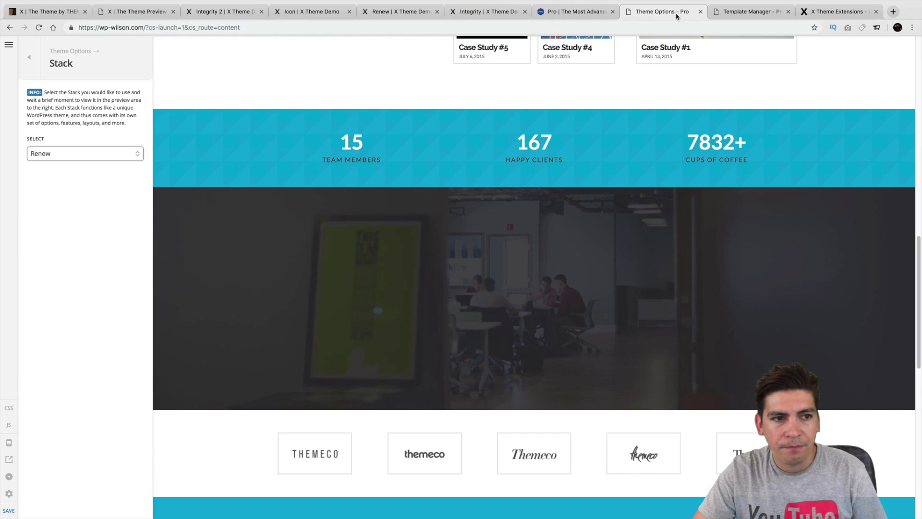
left_click(752, 11)
left_click(484, 12)
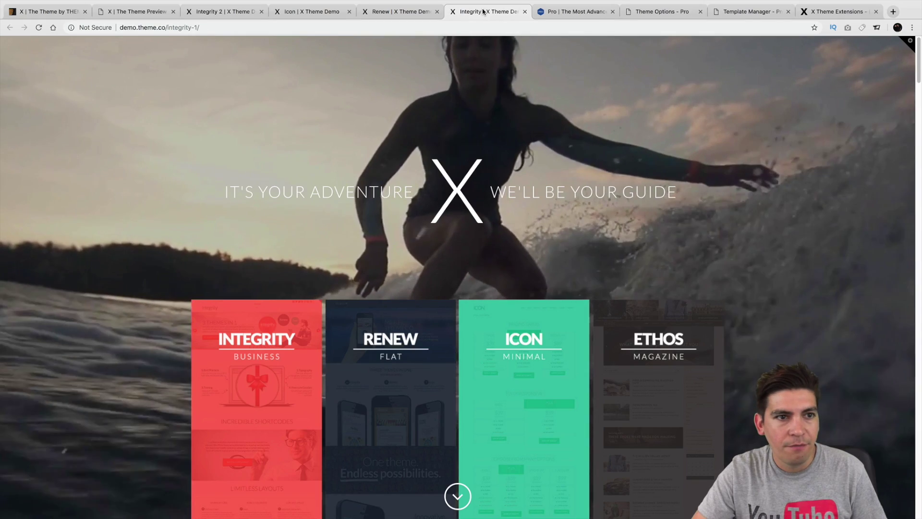
left_click(663, 12)
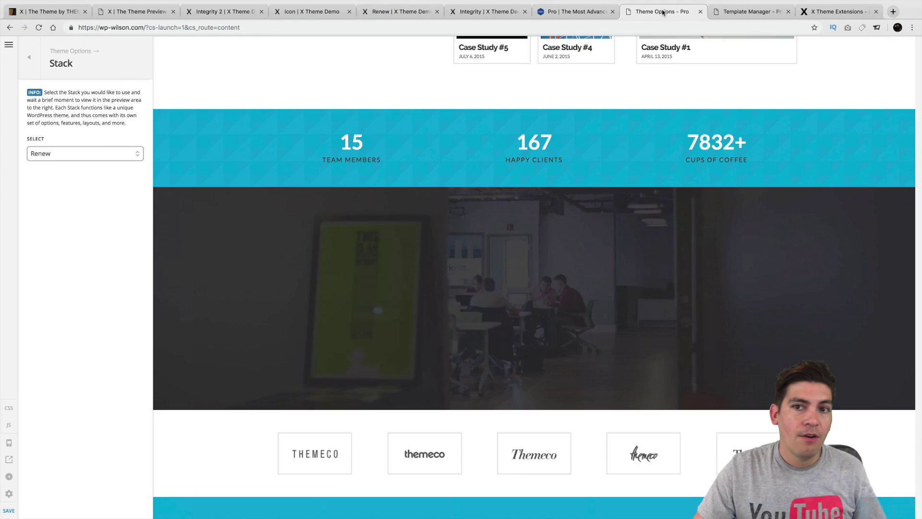
scroll(364, 189, "up", 15)
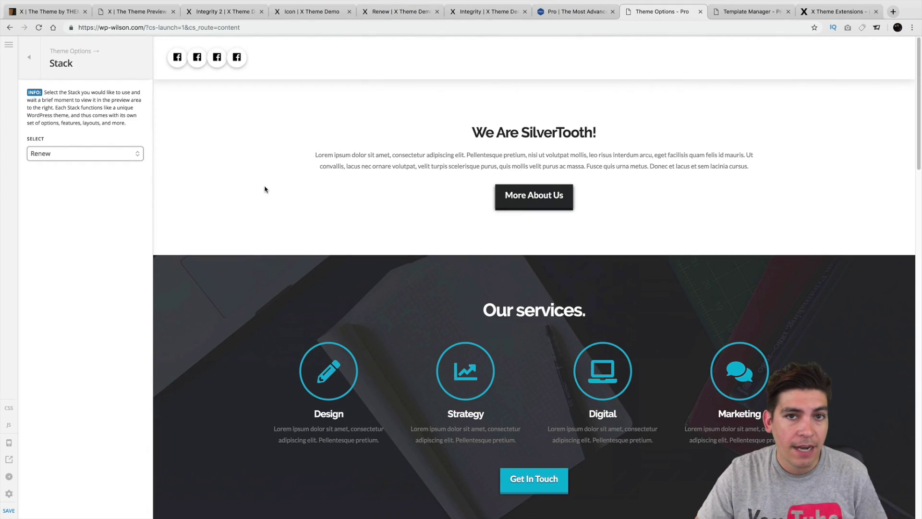
left_click(37, 61)
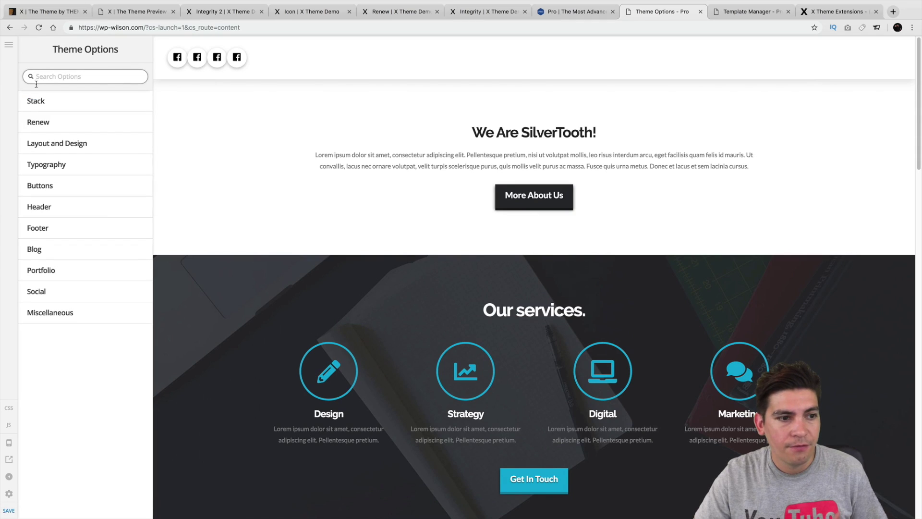
left_click(9, 44)
left_click(68, 77)
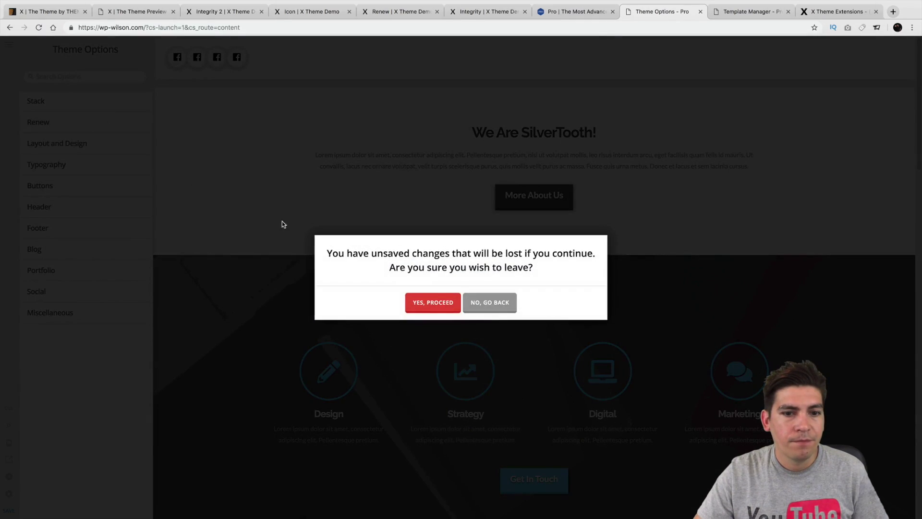
left_click(488, 302)
left_click(8, 44)
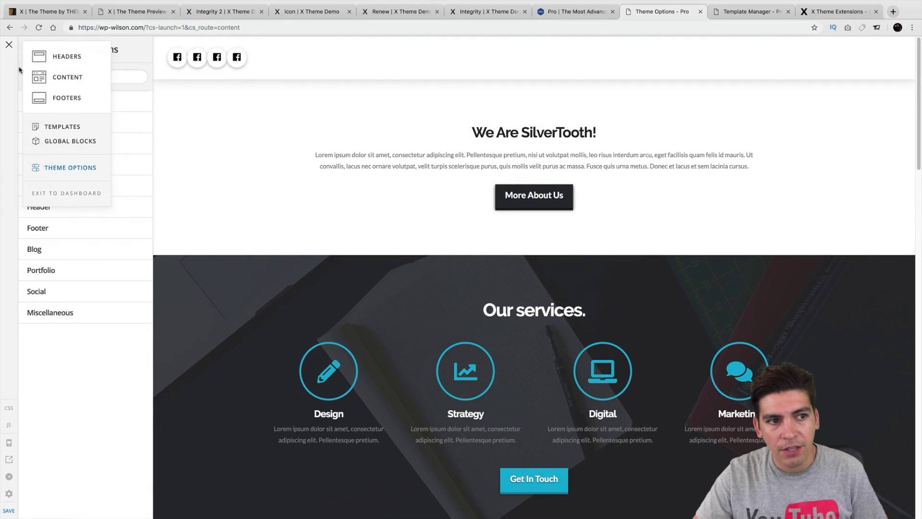
left_click(70, 168)
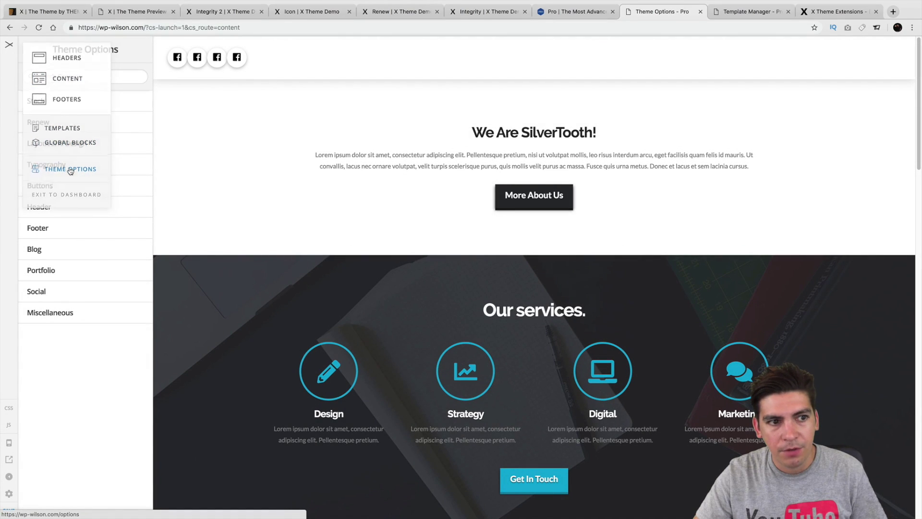
Exit the theme options to the WordPress dashboard, discarding the unsaved changes.
left_click(9, 45)
left_click(89, 194)
left_click(432, 302)
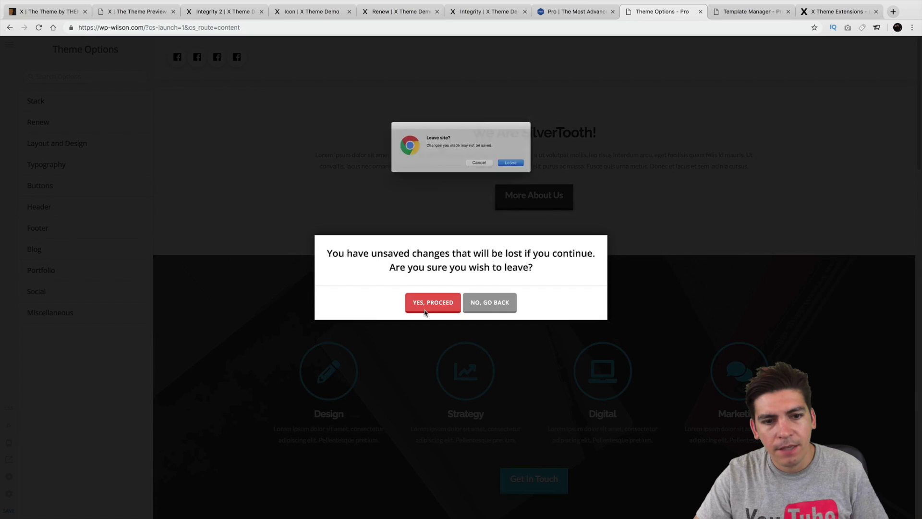
left_click(526, 168)
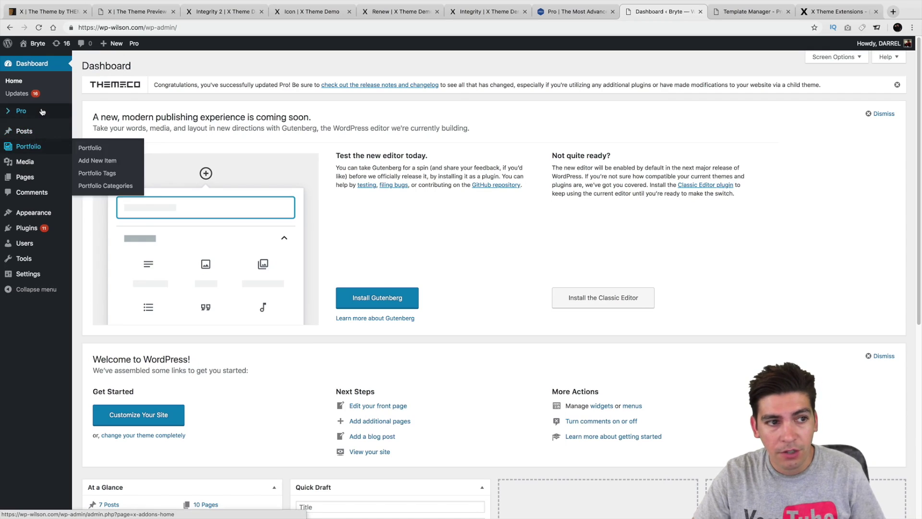
Go to the site's front page and open the Home page for editing in the Pro content builder.
mouse_move(44, 180)
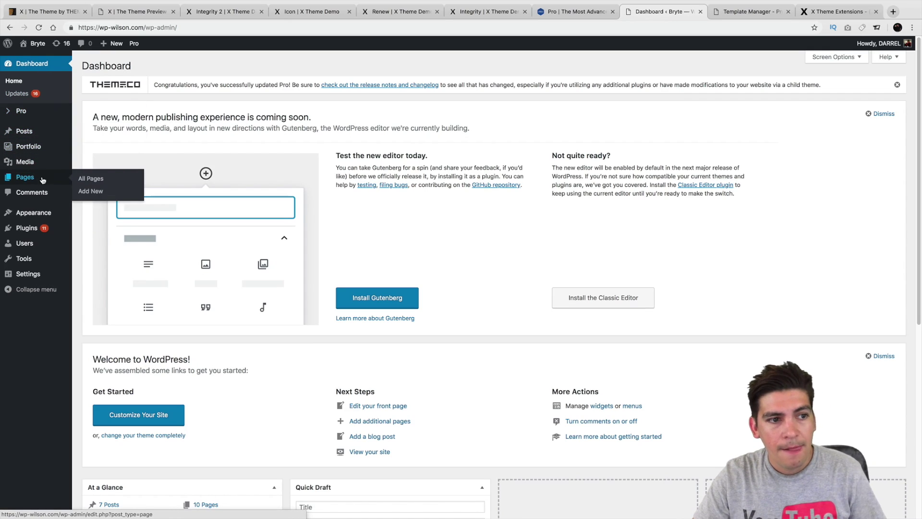
mouse_move(38, 49)
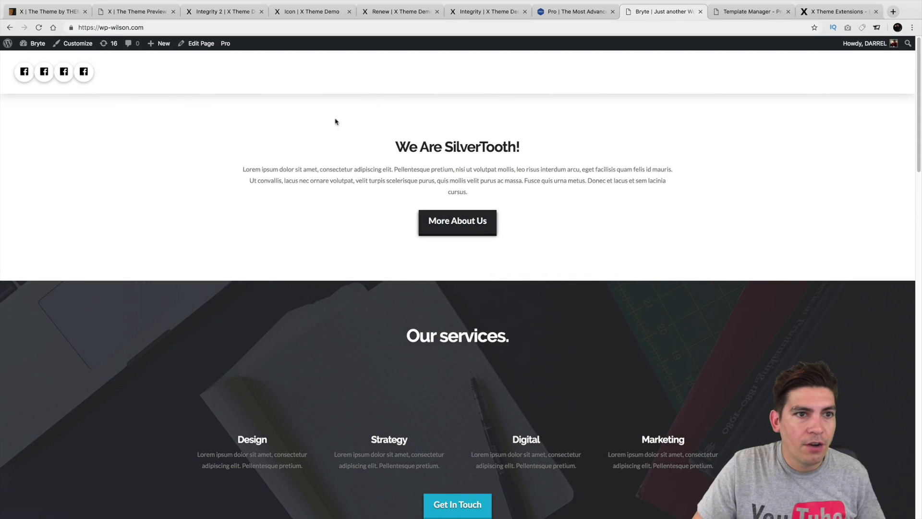
mouse_move(225, 46)
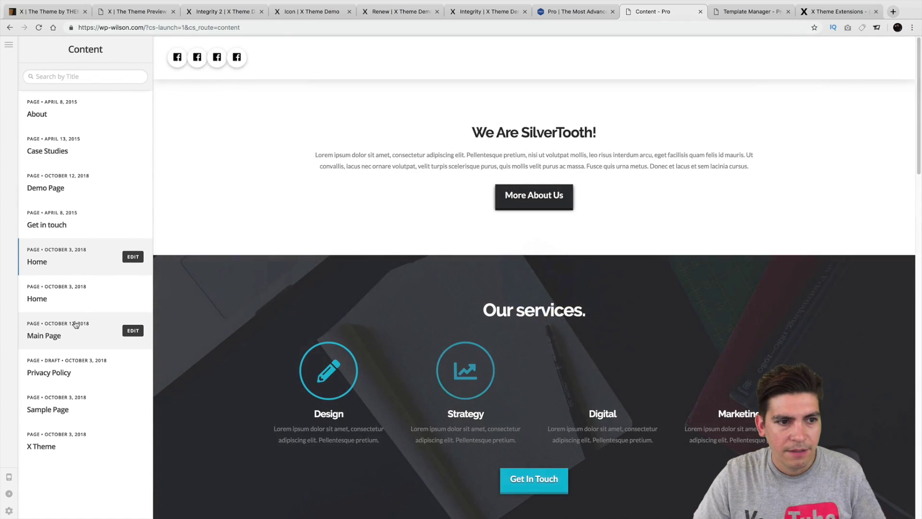
left_click(135, 263)
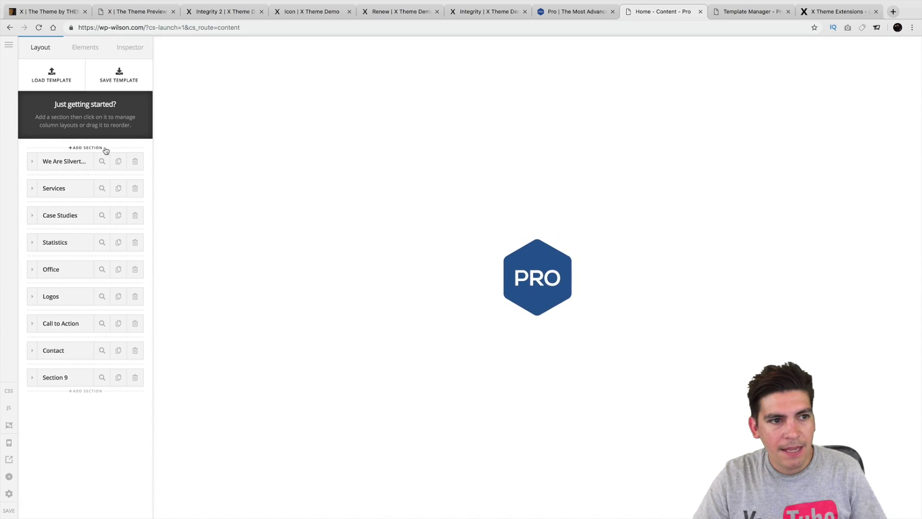
Add two empty sections at the end of the Home page layout and delete the last one, Section 11.
left_click(92, 392)
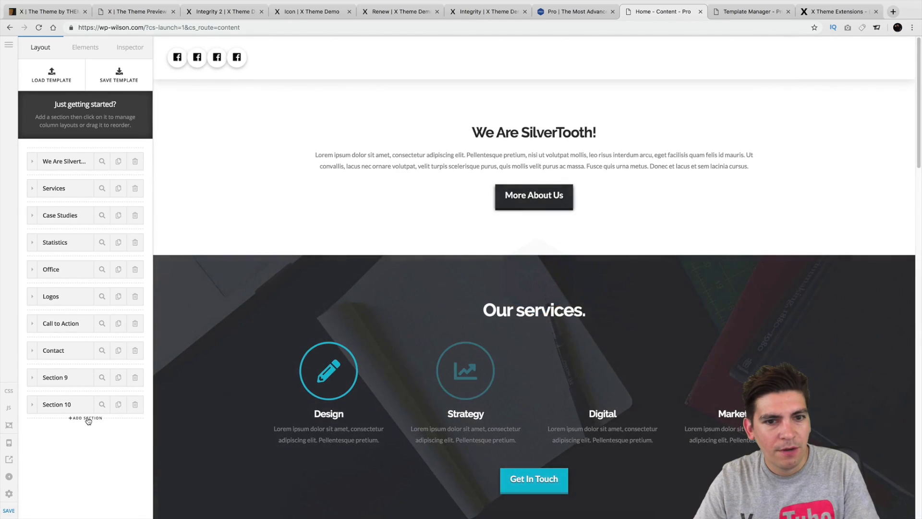
left_click(88, 419)
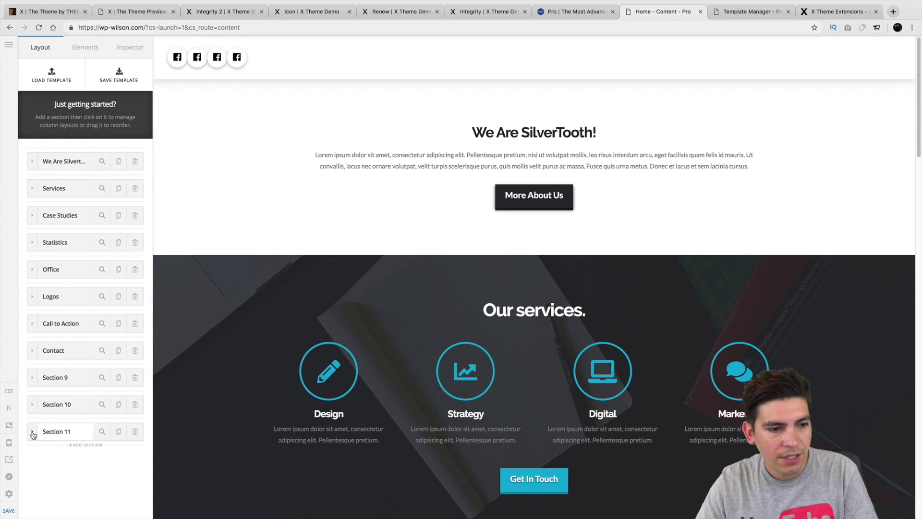
scroll(350, 432, "down", 20)
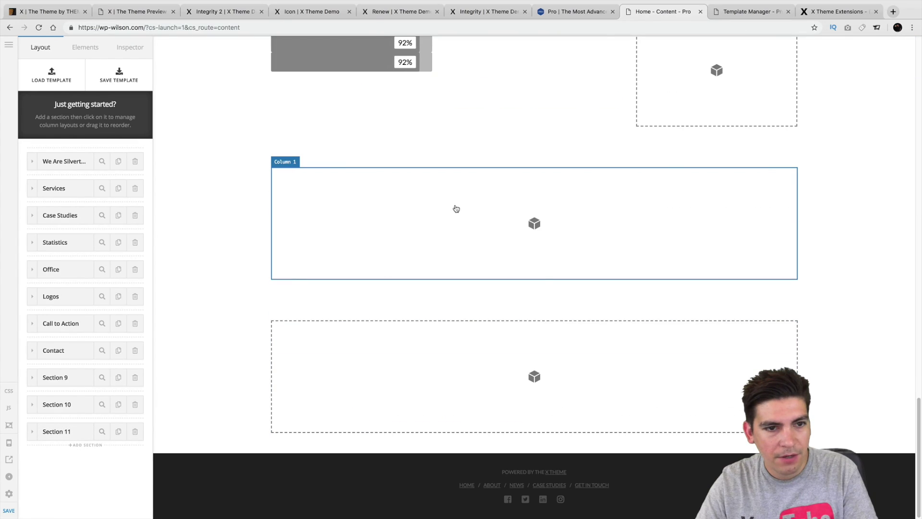
left_click(135, 431)
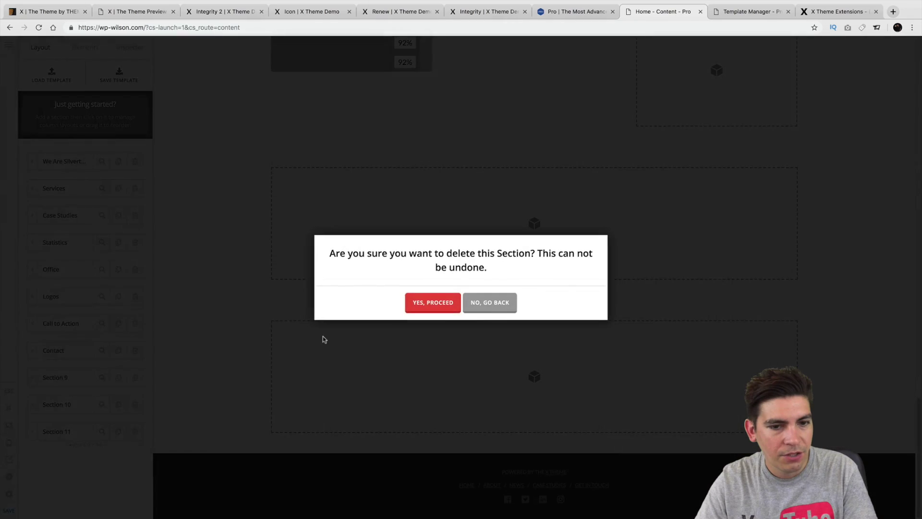
left_click(433, 303)
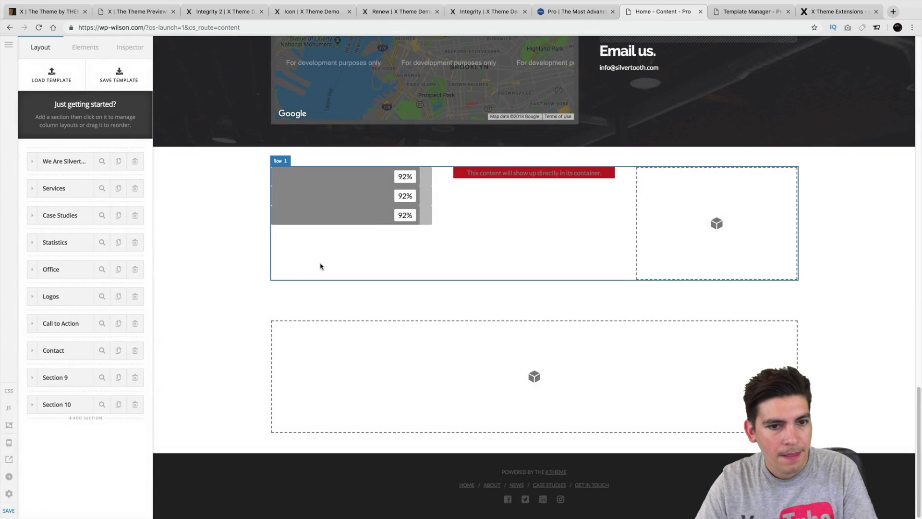
Insert a Classic Slider element into the empty column of Section 10 and look through its settings.
left_click(91, 47)
scroll(91, 313, "down", 20)
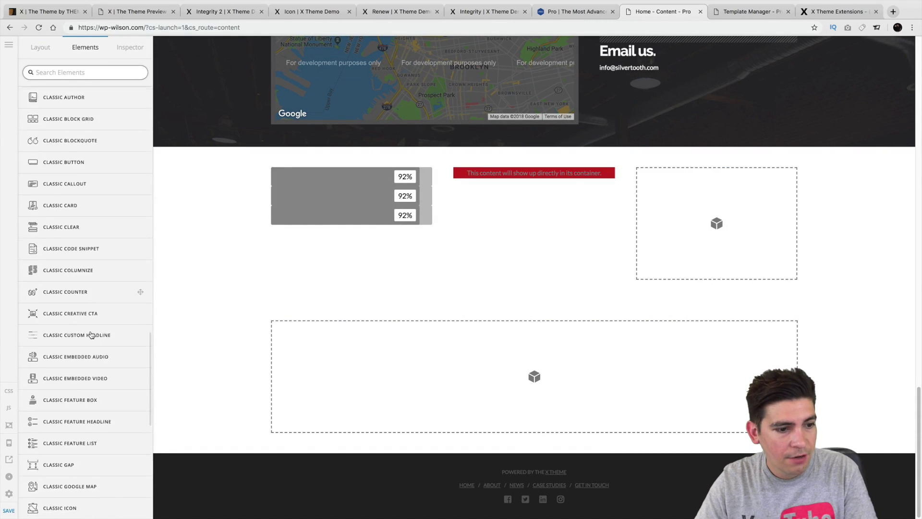
scroll(92, 336, "down", 10)
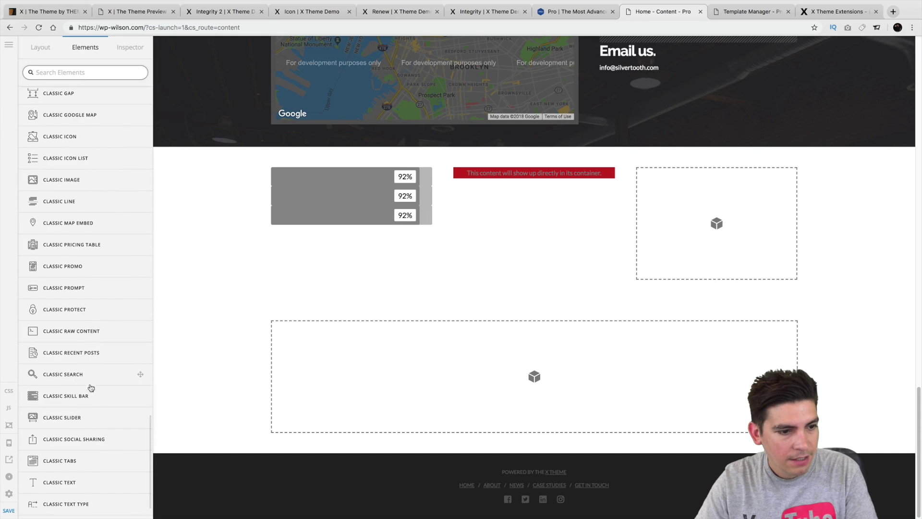
left_click_drag(88, 412, 432, 389)
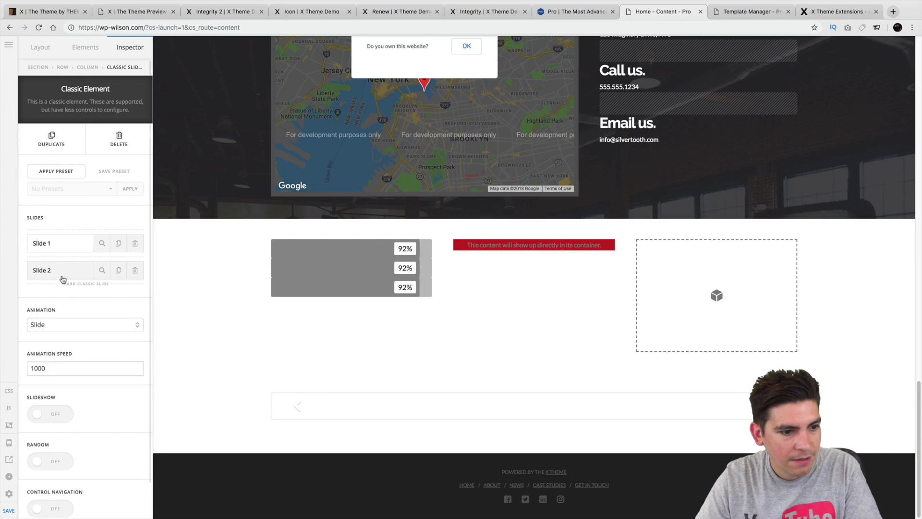
scroll(76, 269, "down", 6)
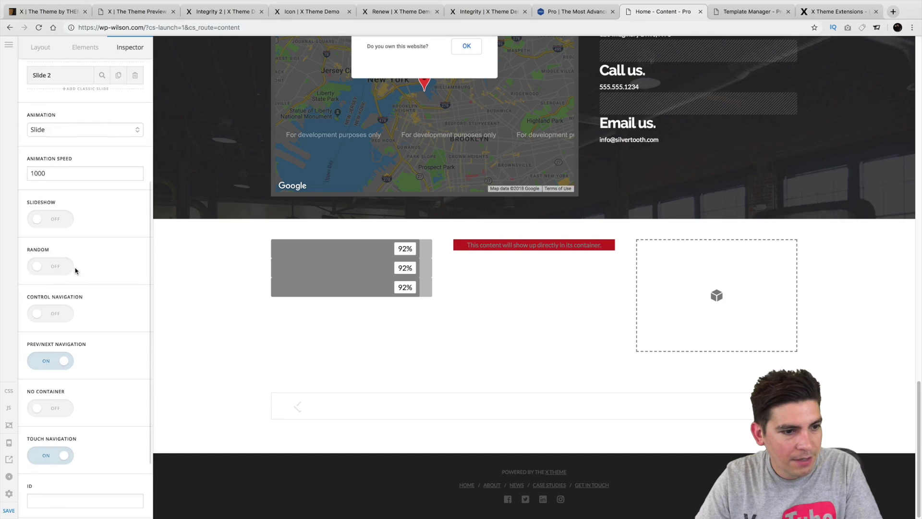
scroll(77, 283, "up", 6)
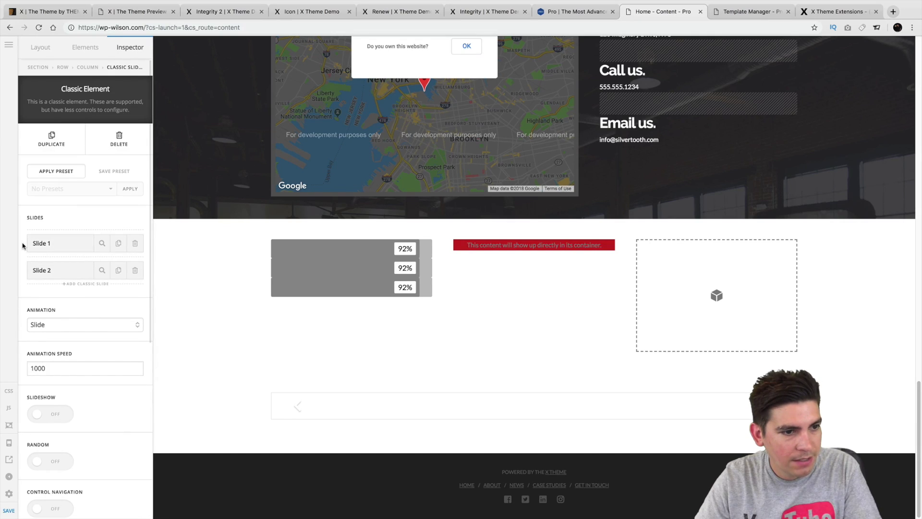
Replace Slide 1's 1200 x 600 placeholder with the dark notebook and laptop photo from the media library.
left_click_drag(32, 243, 88, 243)
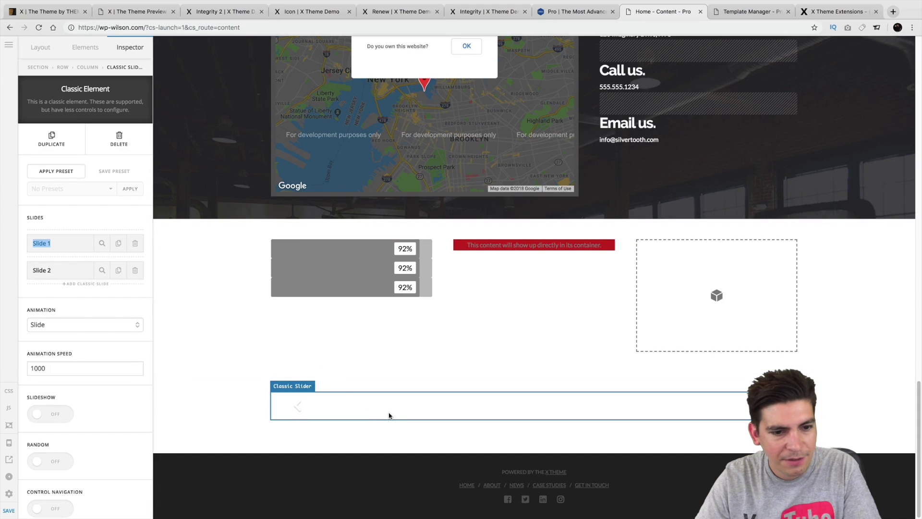
left_click(101, 244)
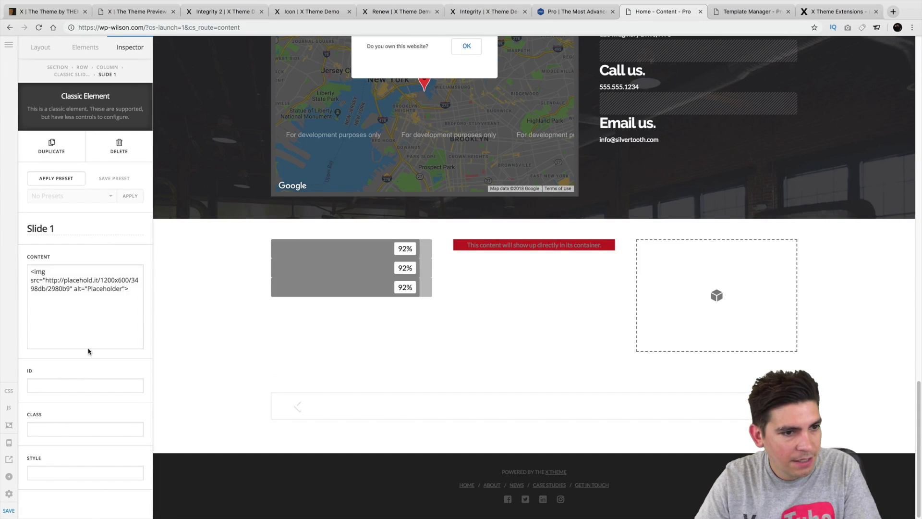
left_click(89, 312)
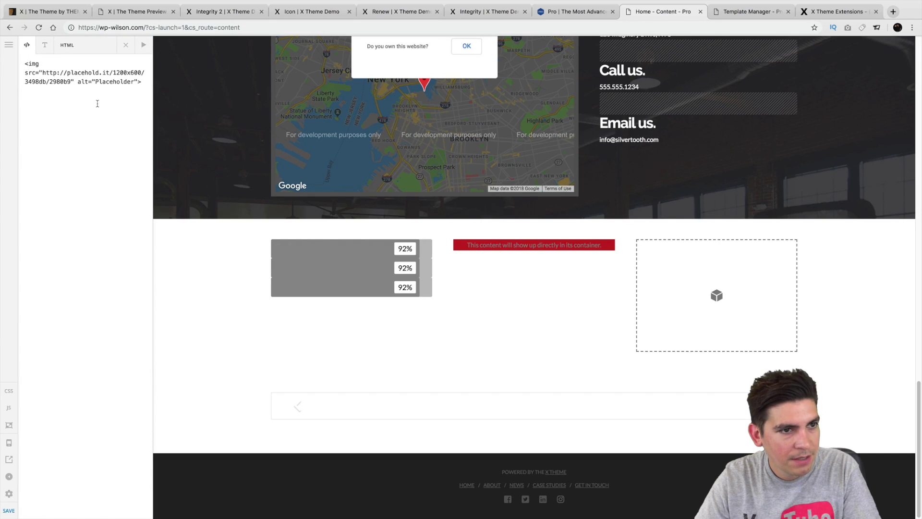
left_click(44, 45)
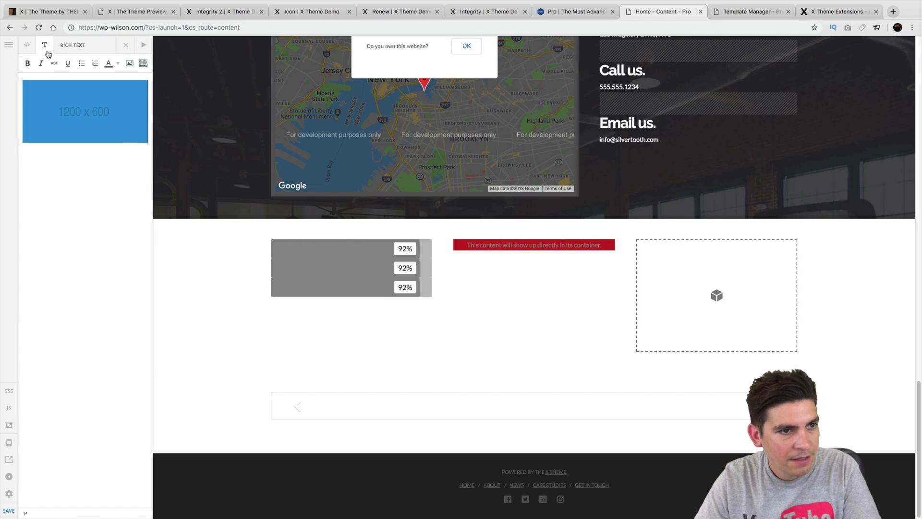
left_click(87, 106)
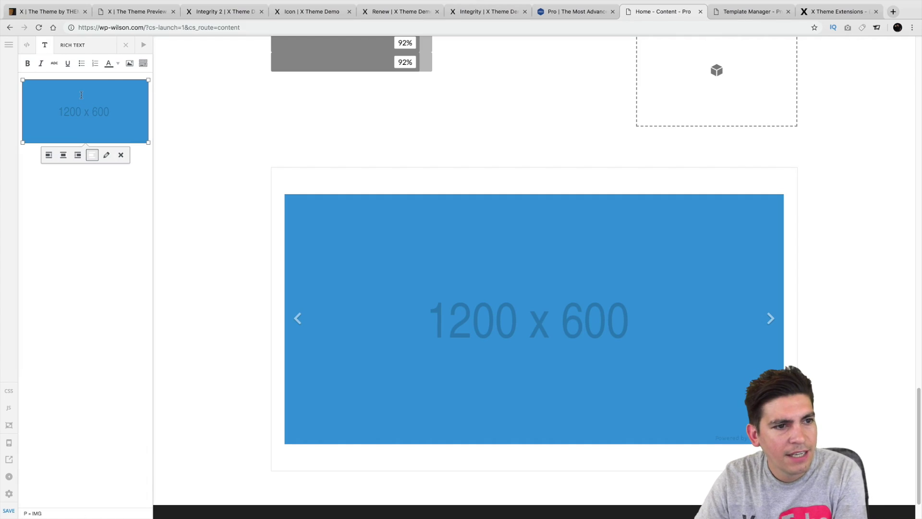
key("BackSpace")
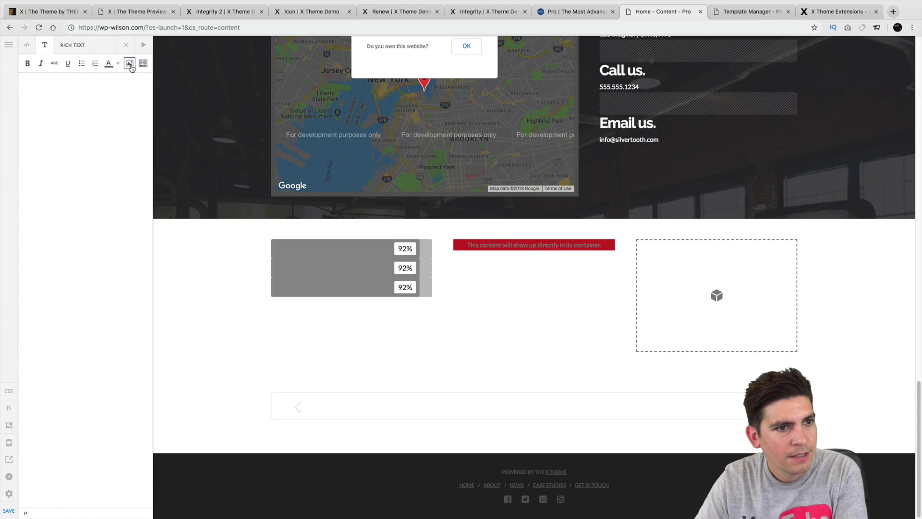
left_click(130, 64)
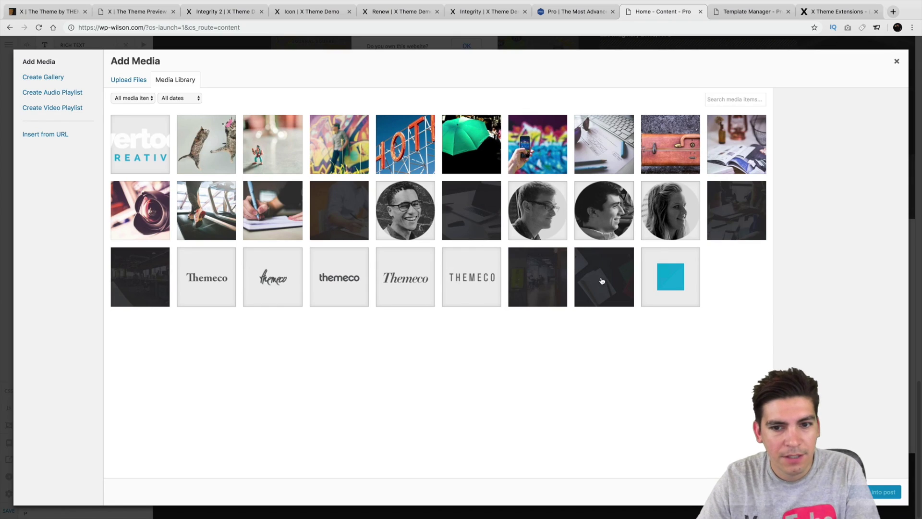
left_click(602, 281)
left_click(884, 492)
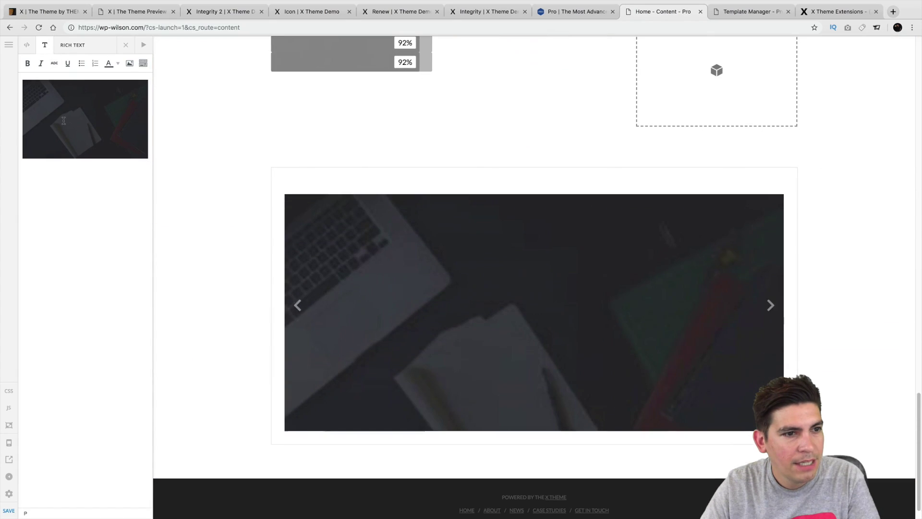
Inspect the inserted image in the expanded rich text editor and return to Slide 1's settings.
left_click(62, 118)
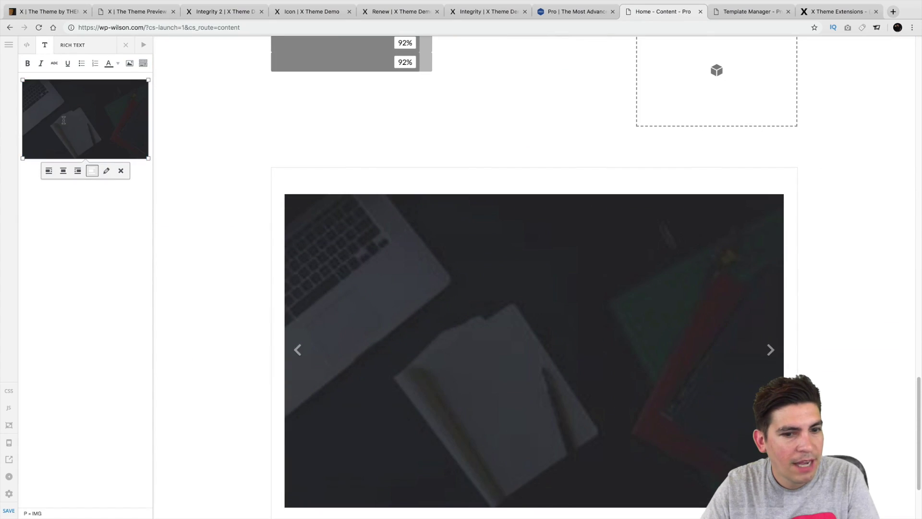
scroll(334, 293, "down", 1)
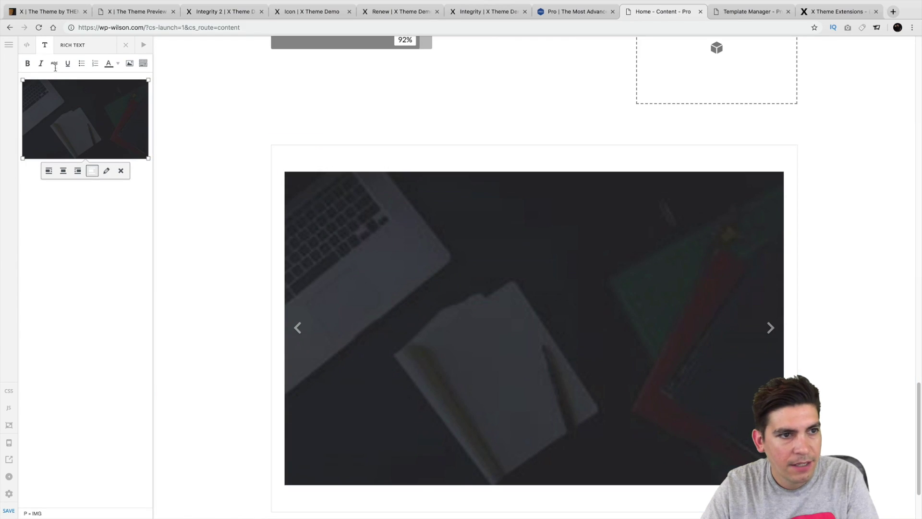
left_click(64, 47)
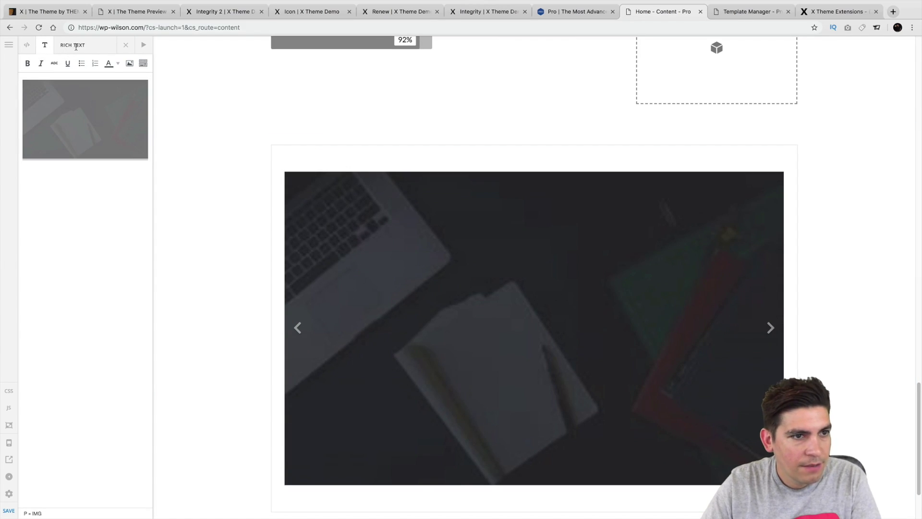
left_click(144, 45)
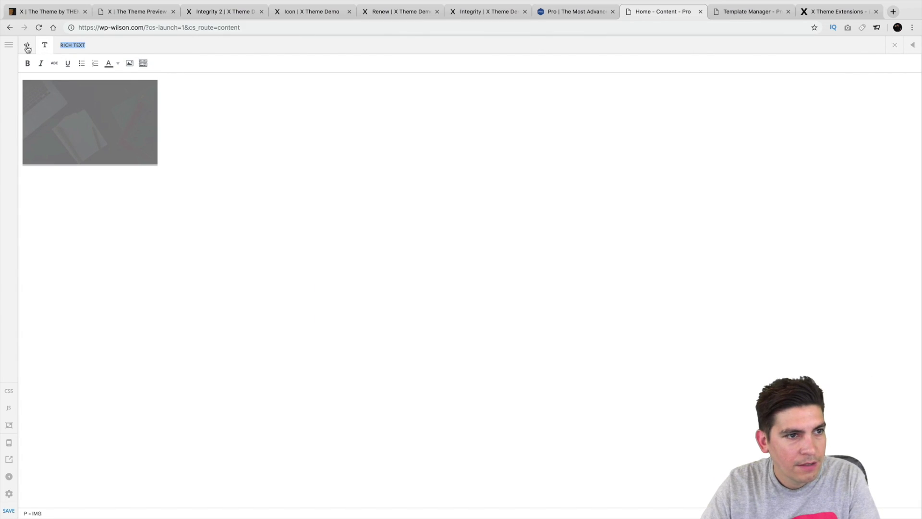
left_click(9, 45)
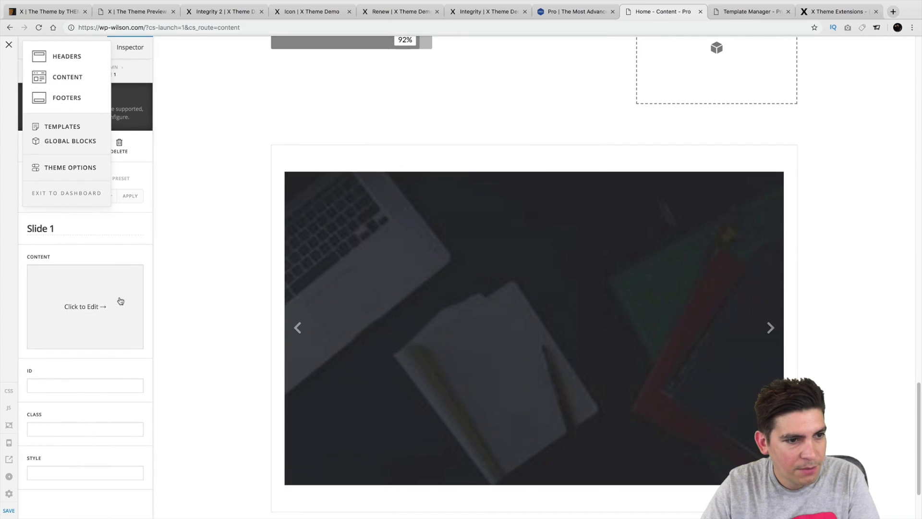
left_click(97, 387)
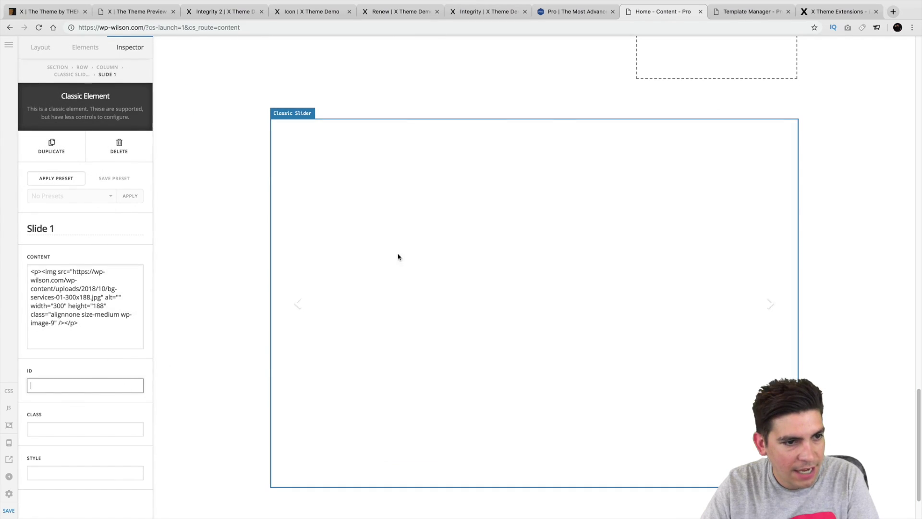
Rename the Classic Slider's first slide "This is sliide one?" and return to the slider's settings.
left_click(398, 257)
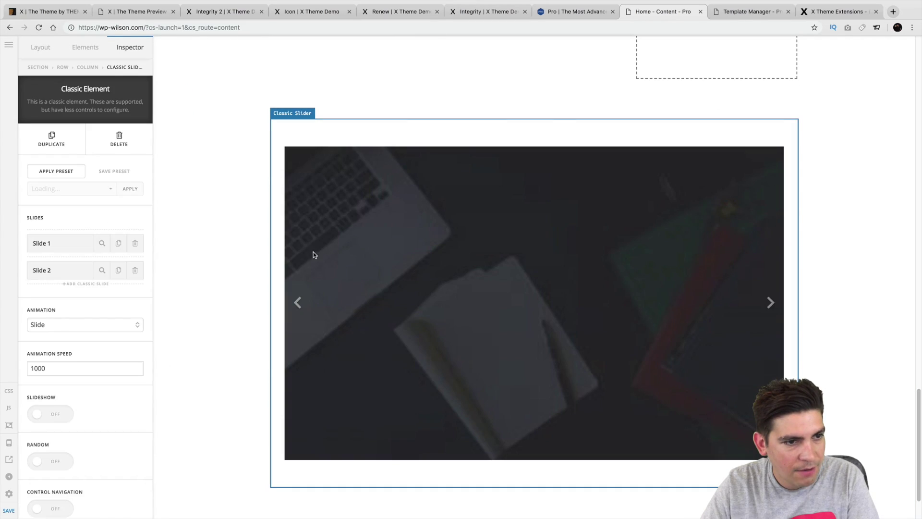
scroll(84, 340, "down", 5)
scroll(85, 340, "up", 5)
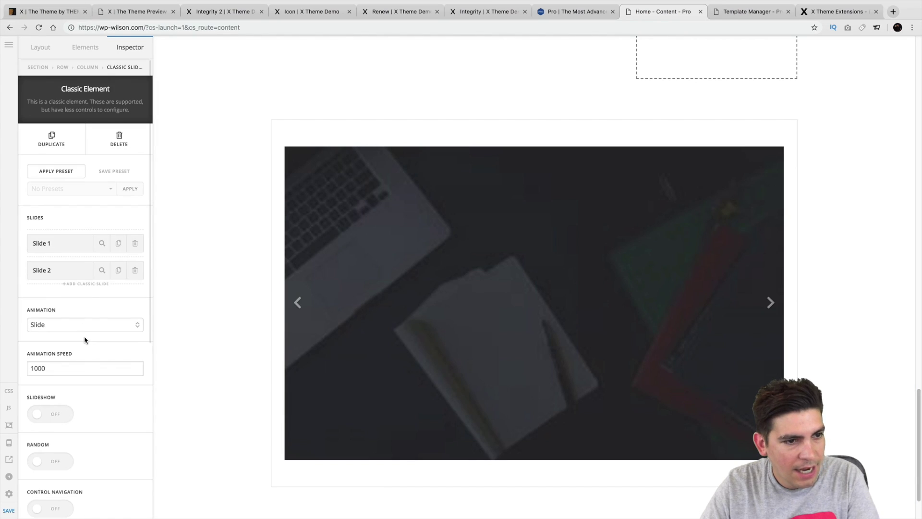
left_click(103, 244)
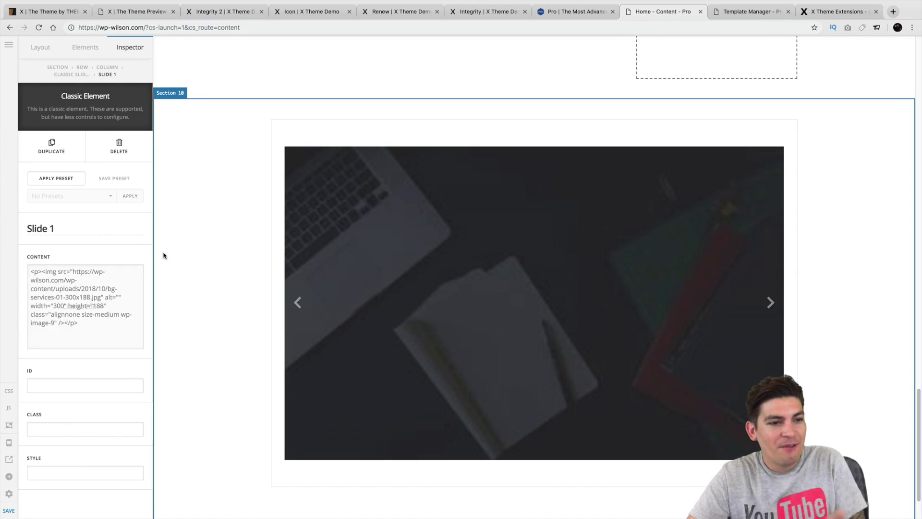
left_click(108, 224)
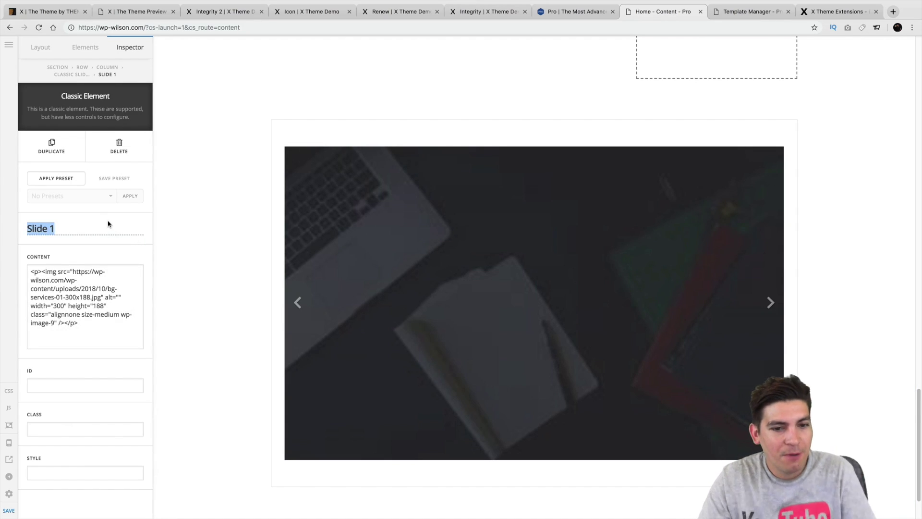
type("Thei")
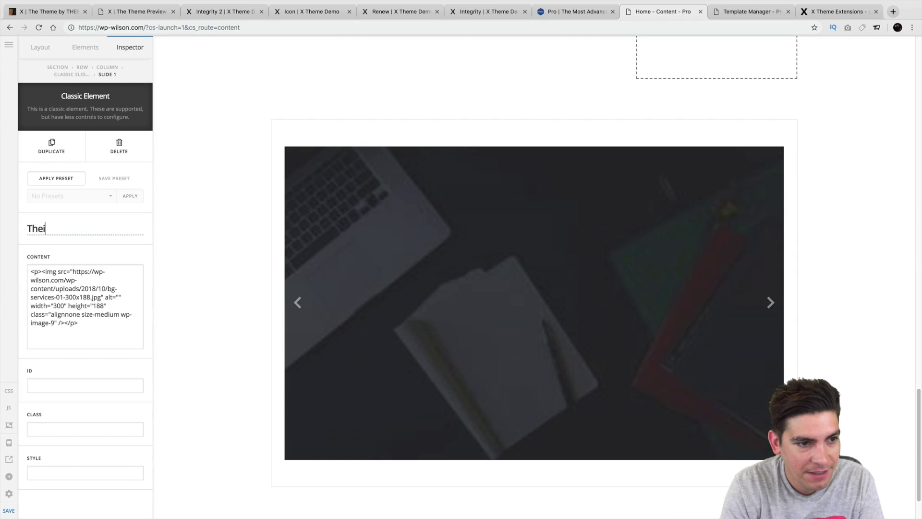
type("s is sliide one?")
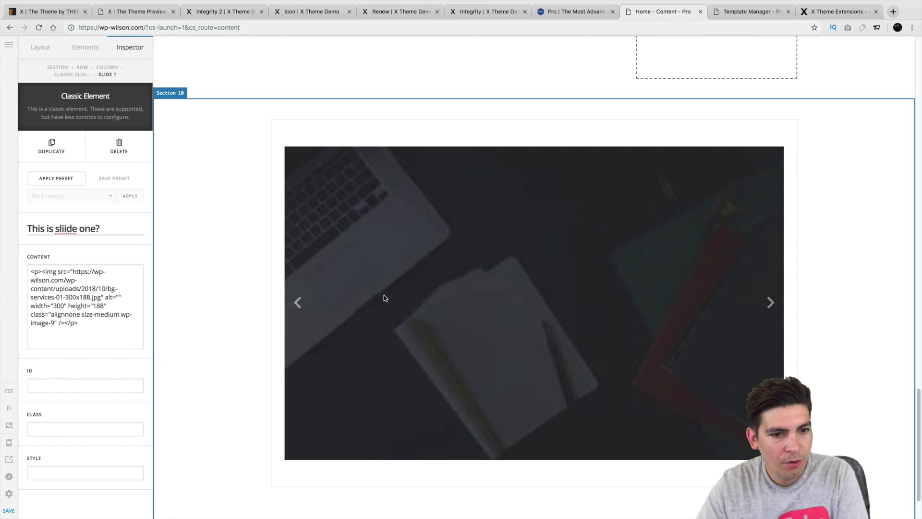
left_click(581, 301)
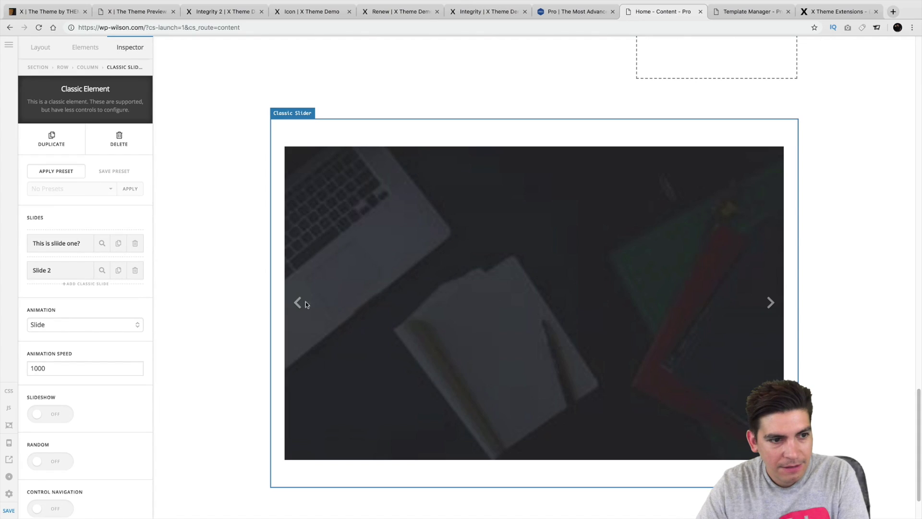
Check the Classic Slider's animation options, keep Slide, and save the page content.
left_click(92, 325)
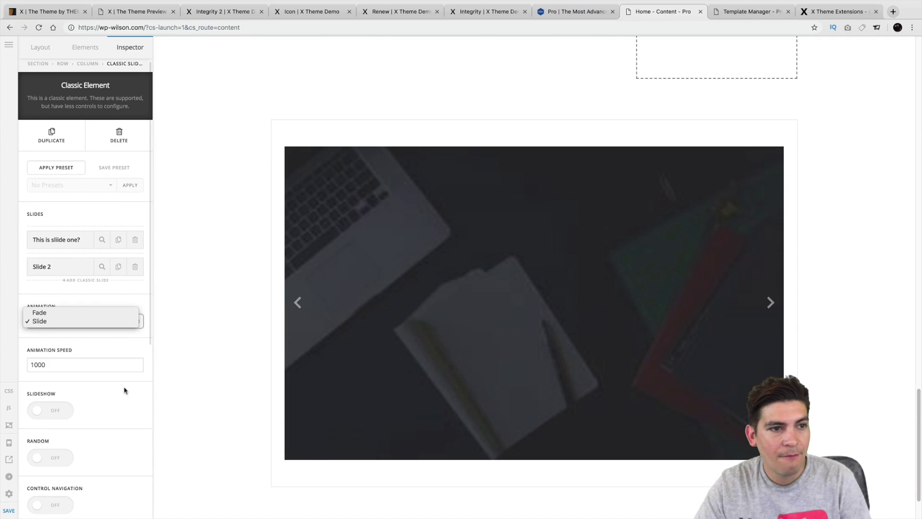
left_click(9, 510)
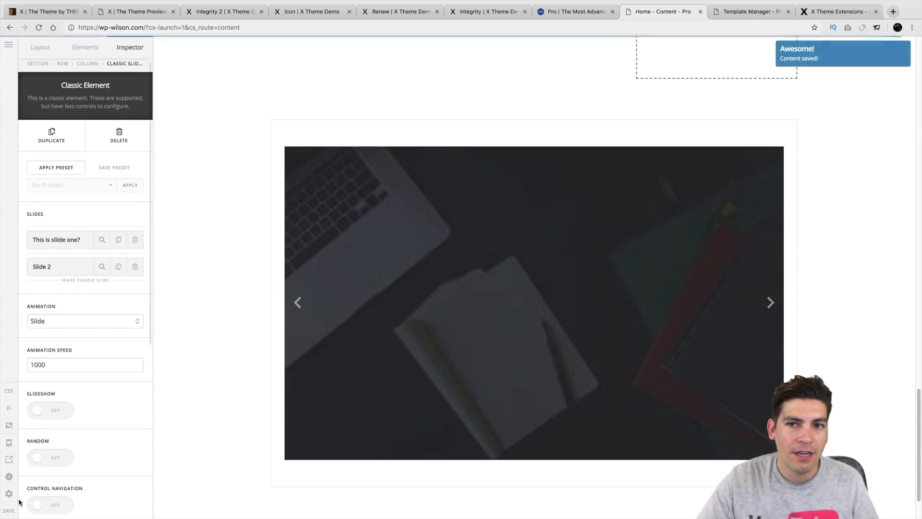
scroll(210, 300, "up", 20)
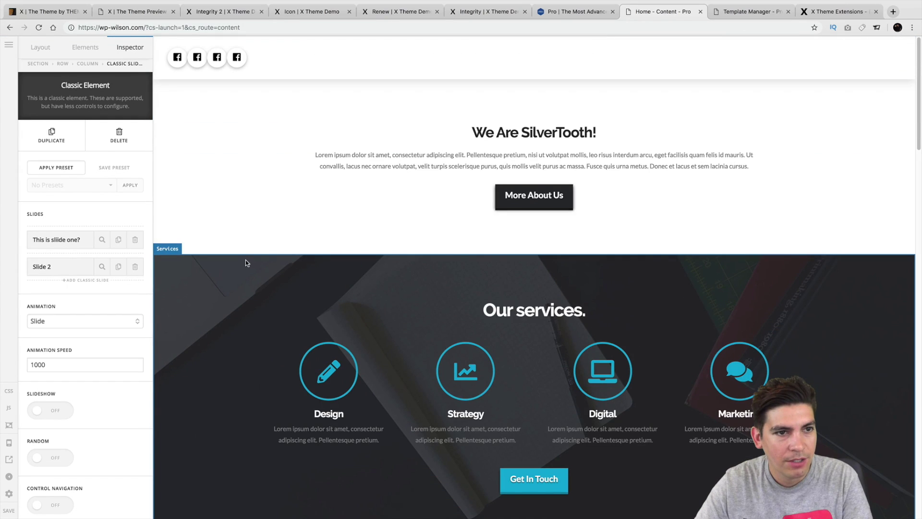
scroll(400, 402, "down", 20)
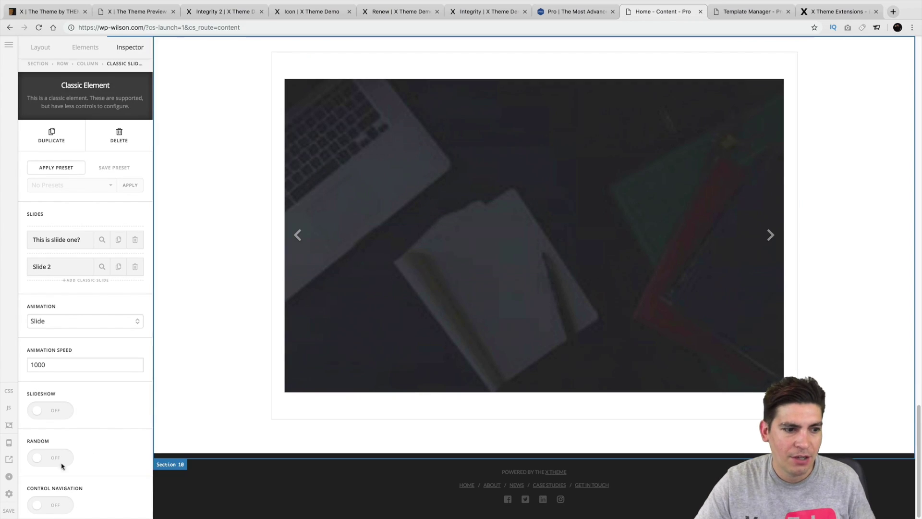
View the live page in a new tab and flip through the Classic Slider's slides.
left_click(11, 463)
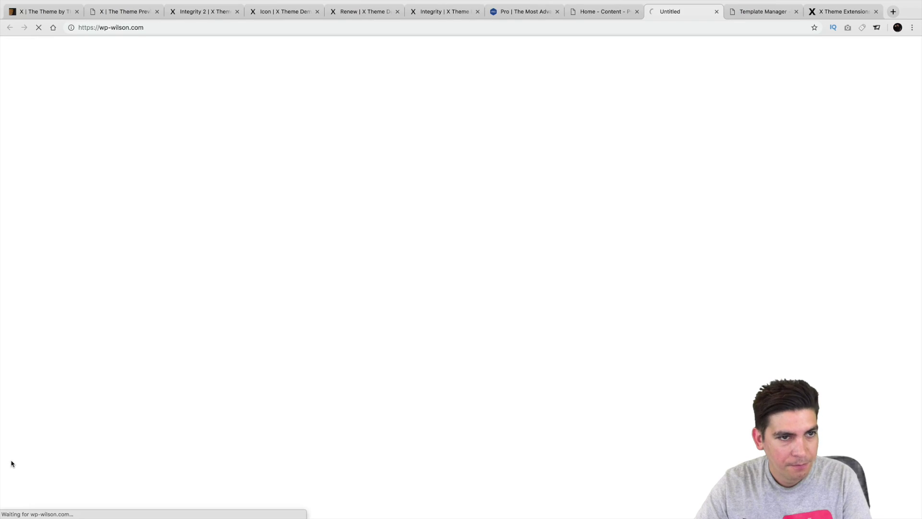
scroll(600, 295, "down", 20)
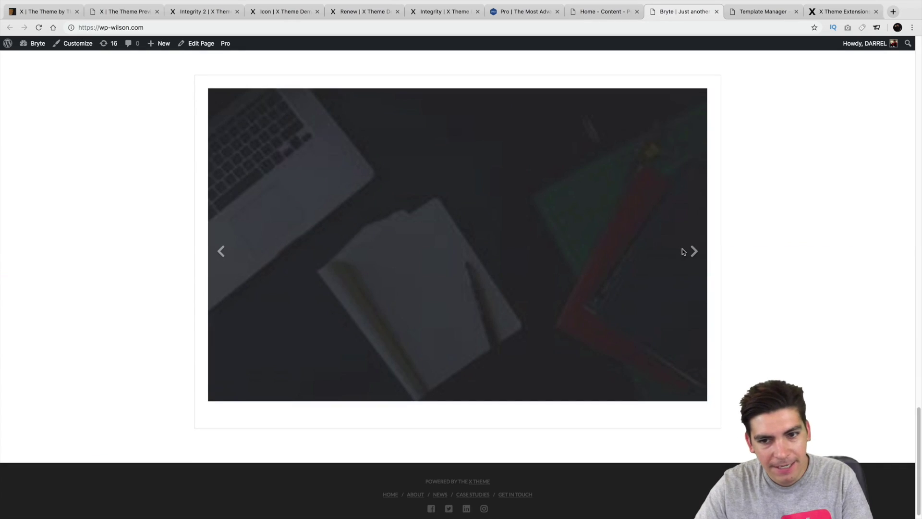
left_click(694, 251)
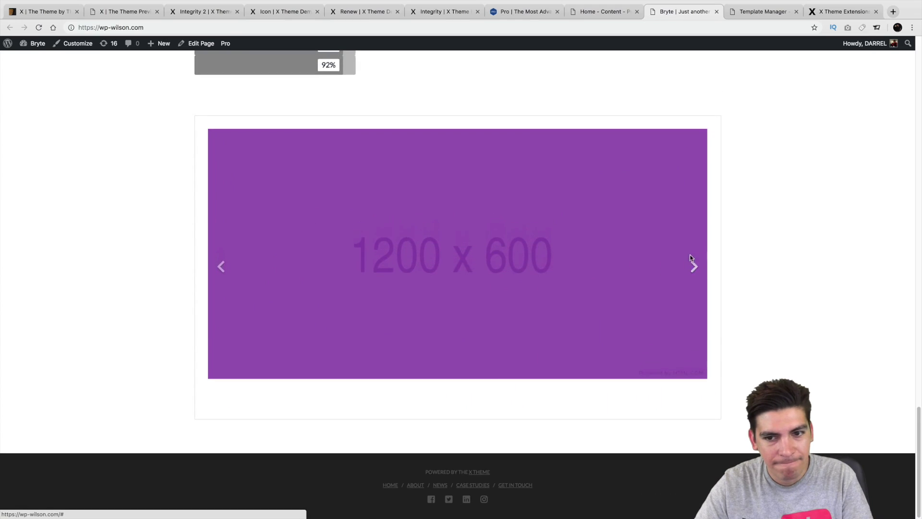
left_click(692, 279)
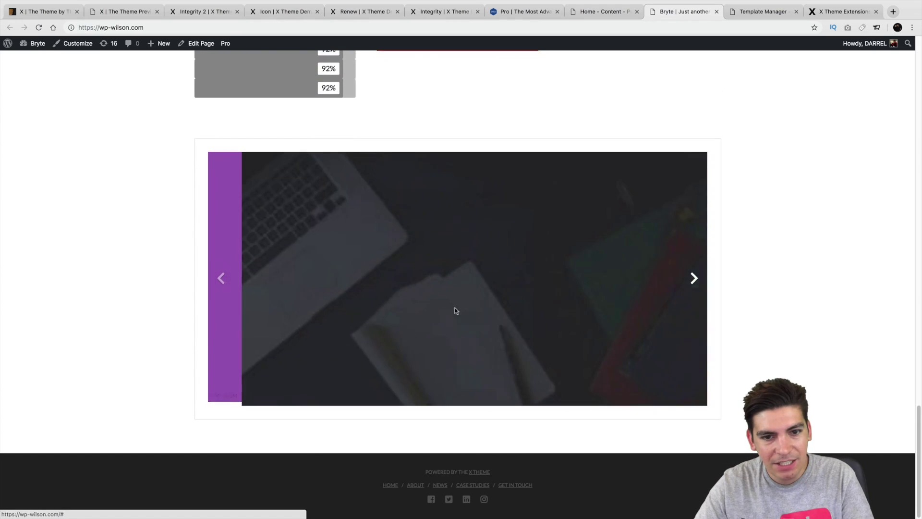
Return to the content builder's page layout and delete Section 9, confirming the removal.
left_click(600, 13)
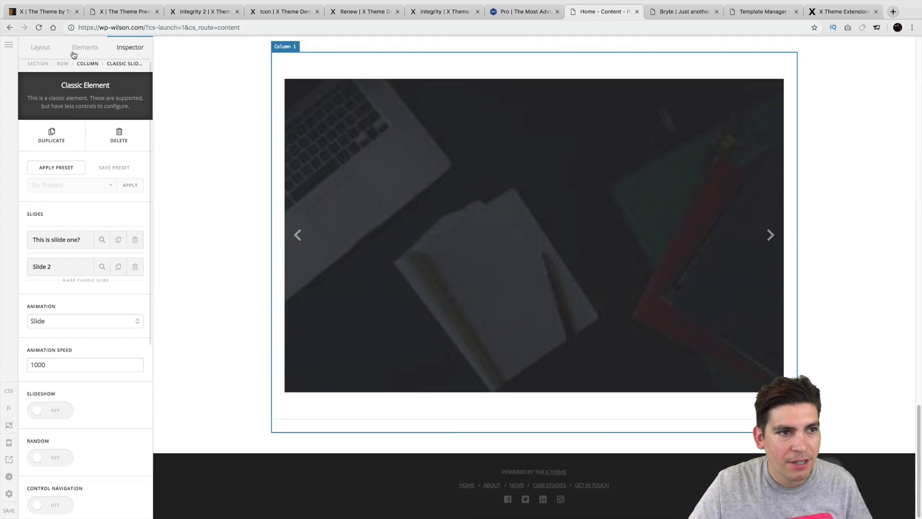
left_click(54, 53)
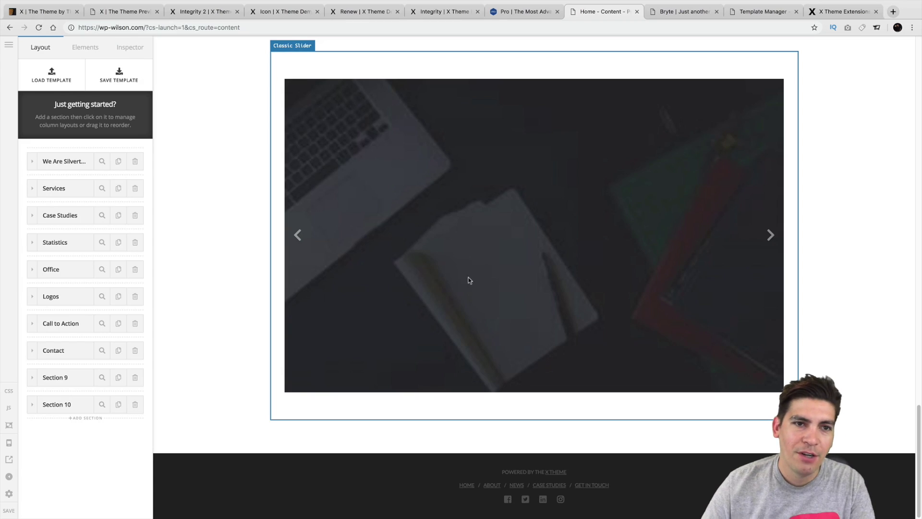
scroll(469, 280, "up", 7)
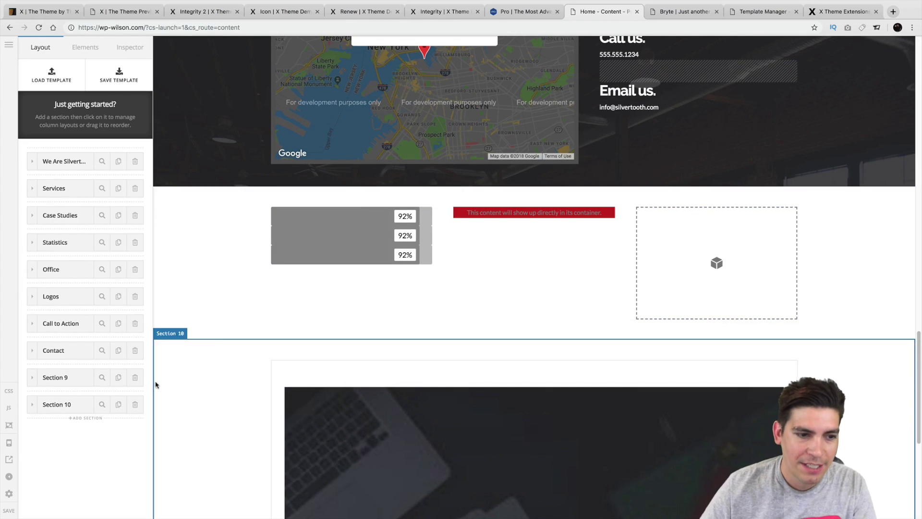
left_click(135, 378)
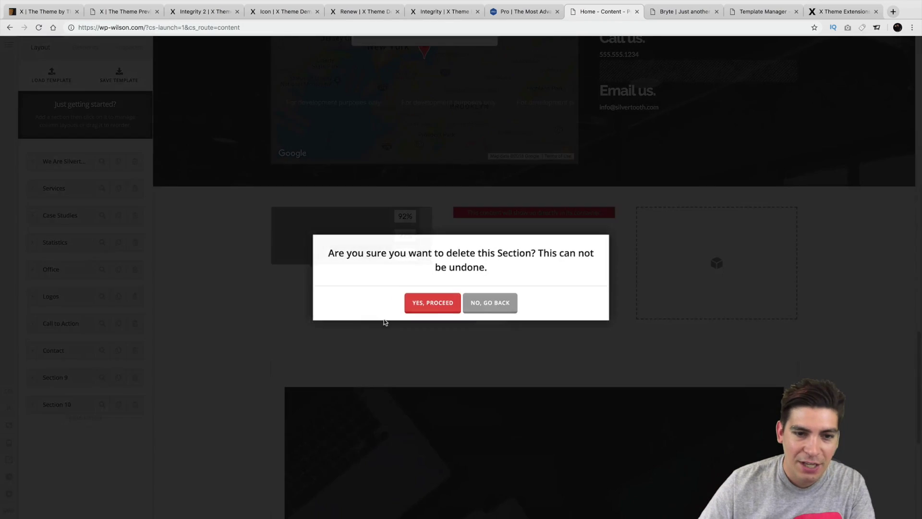
left_click(424, 308)
scroll(361, 336, "up", 15)
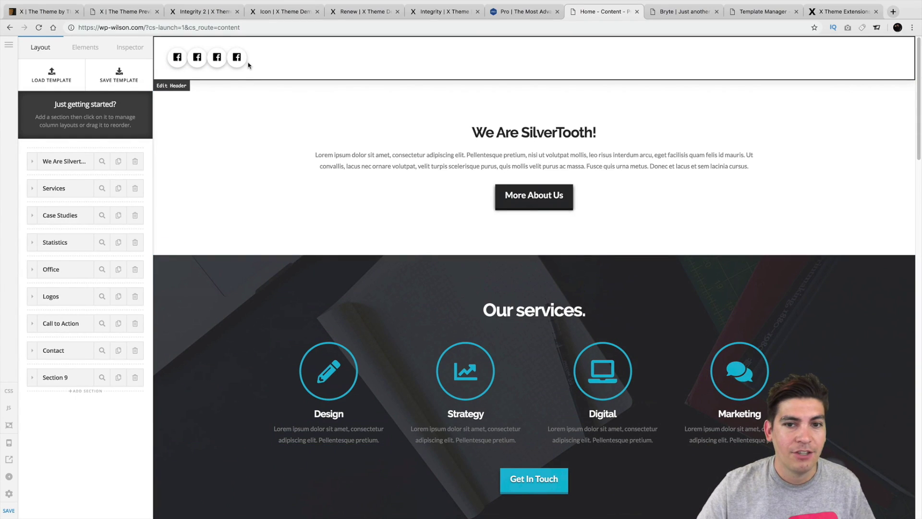
scroll(343, 278, "down", 4)
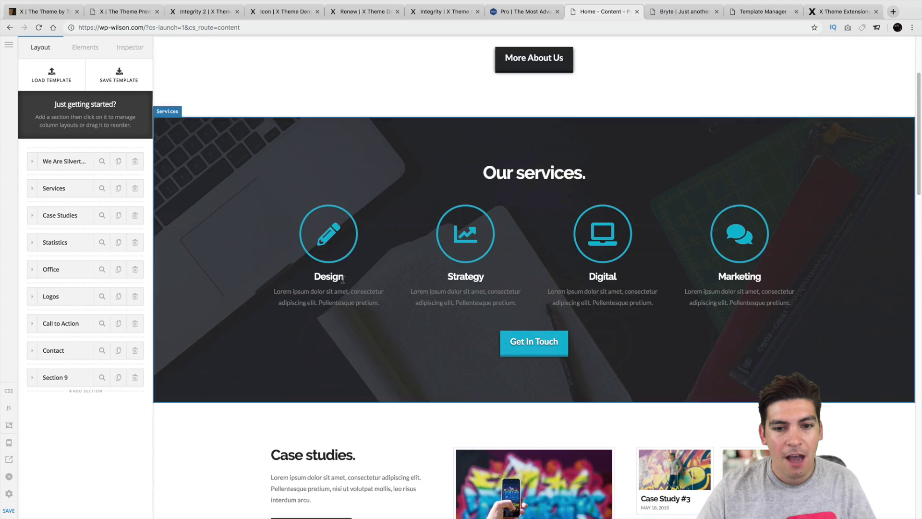
scroll(342, 281, "up", 4)
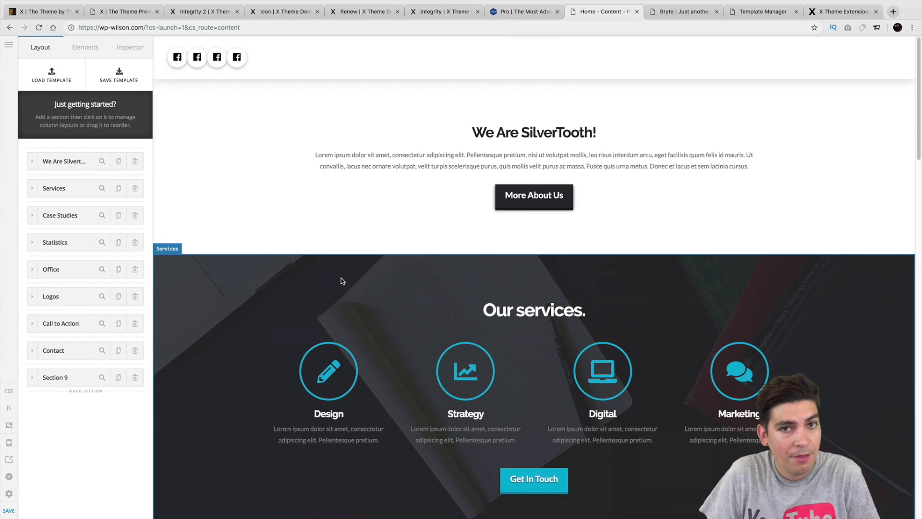
Switch to ThemeForest, open the best-selling WordPress themes list, and preview the X | The Theme entry.
left_click(43, 12)
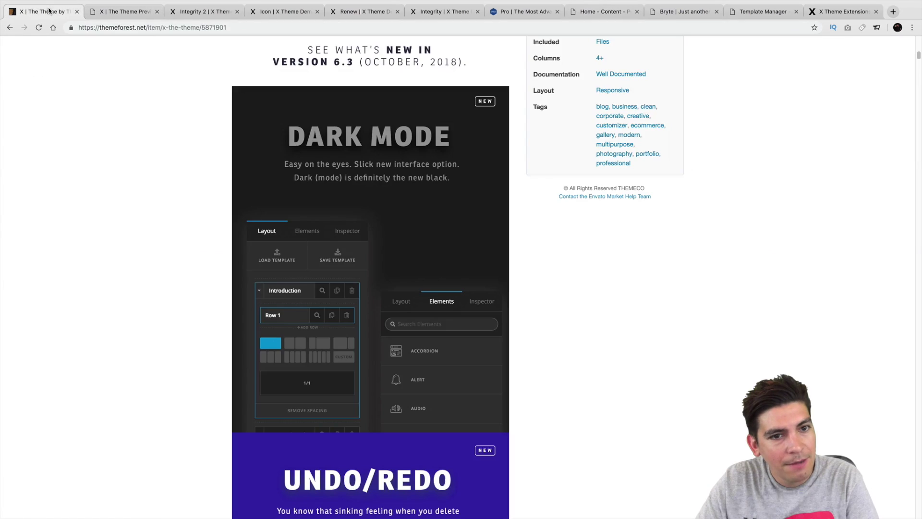
scroll(188, 263, "up", 15)
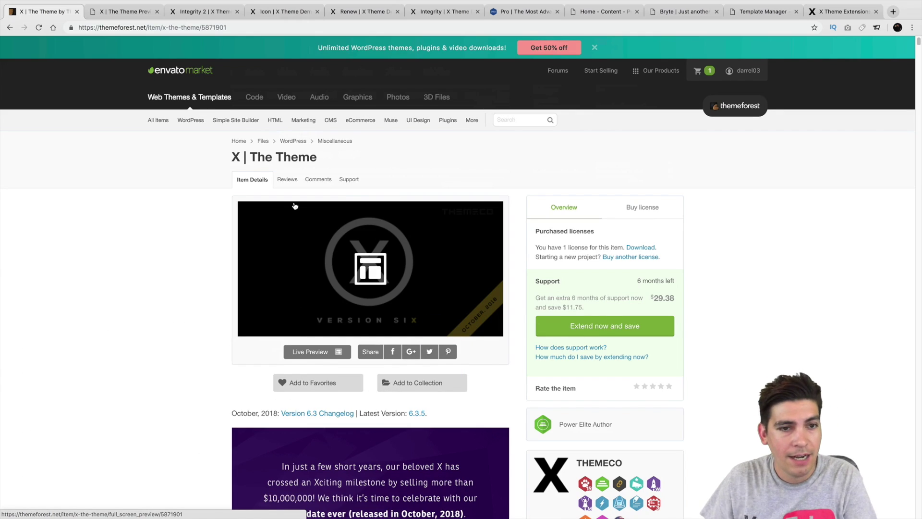
left_click(192, 135)
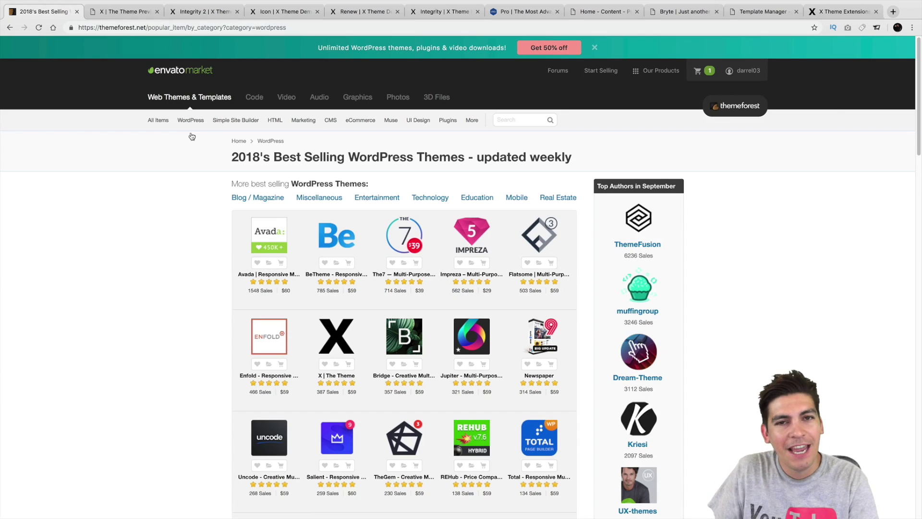
mouse_move(340, 343)
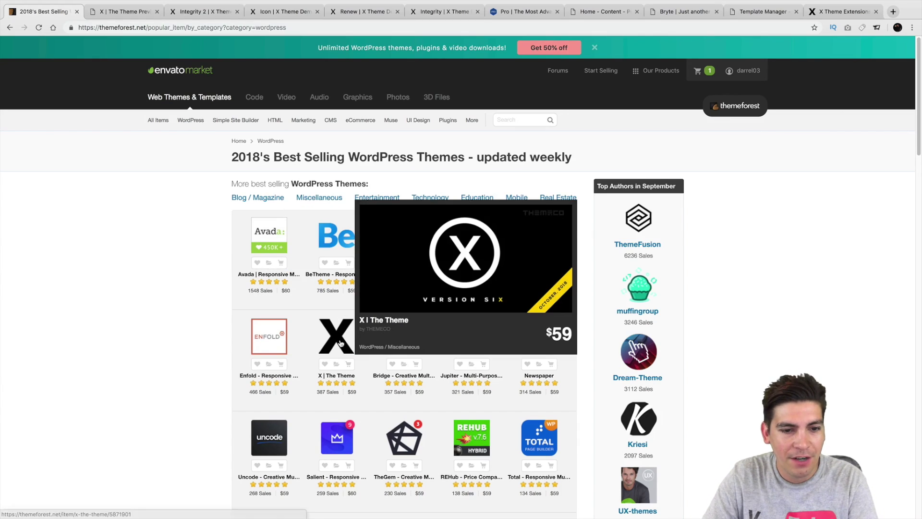